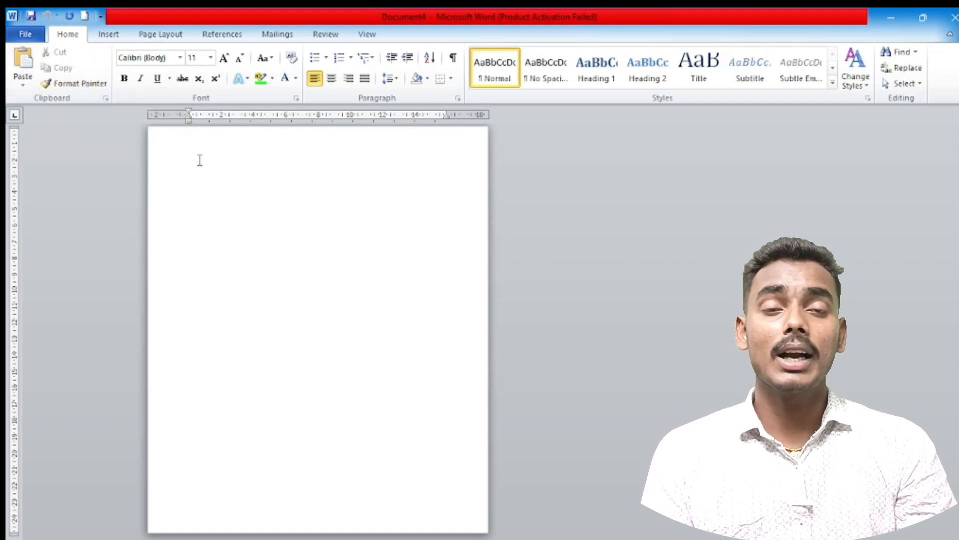
Step: Enter the line SDHJGARTASDIUVASDG on the blank page, and cut and paste it back in the same place
{"action": "type", "text": "SDHJGARTASDIUVASDG"}
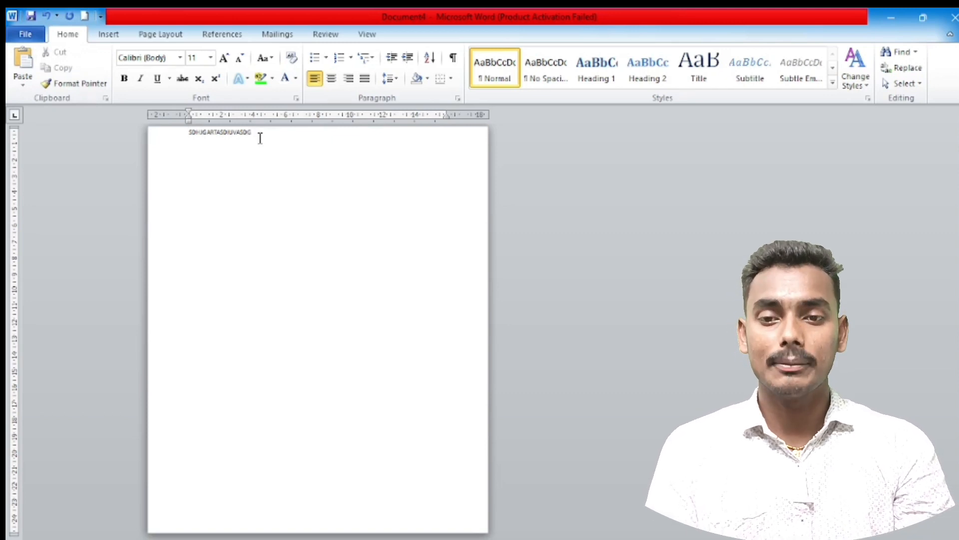
{"action": "left_click_drag", "start_coordinate": [253, 132], "coordinate": [189, 132]}
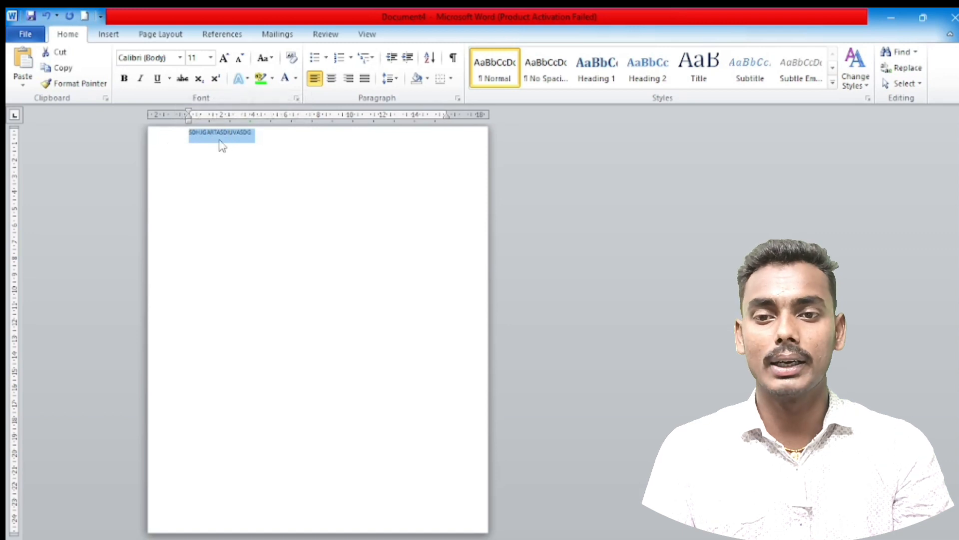
{"action": "left_click", "coordinate": [63, 68]}
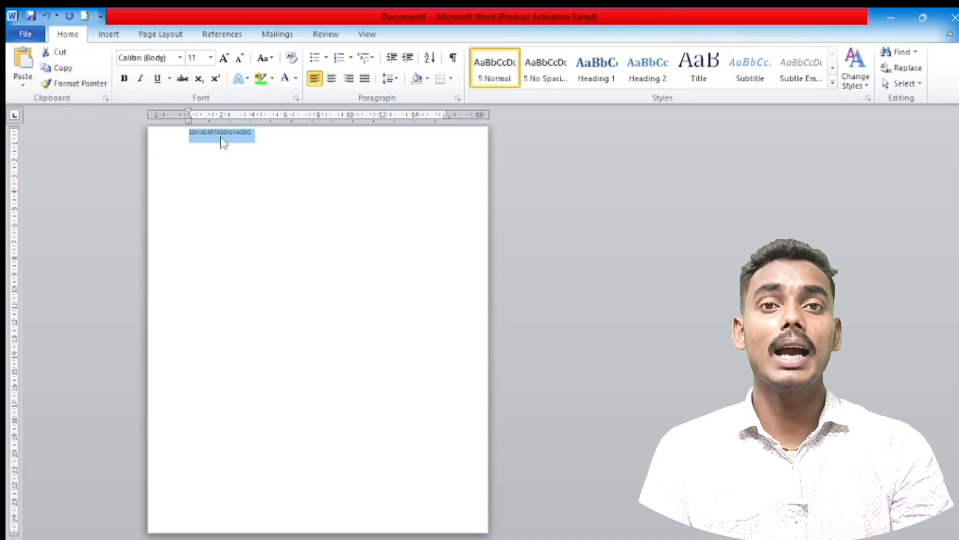
{"action": "left_click", "coordinate": [70, 65]}
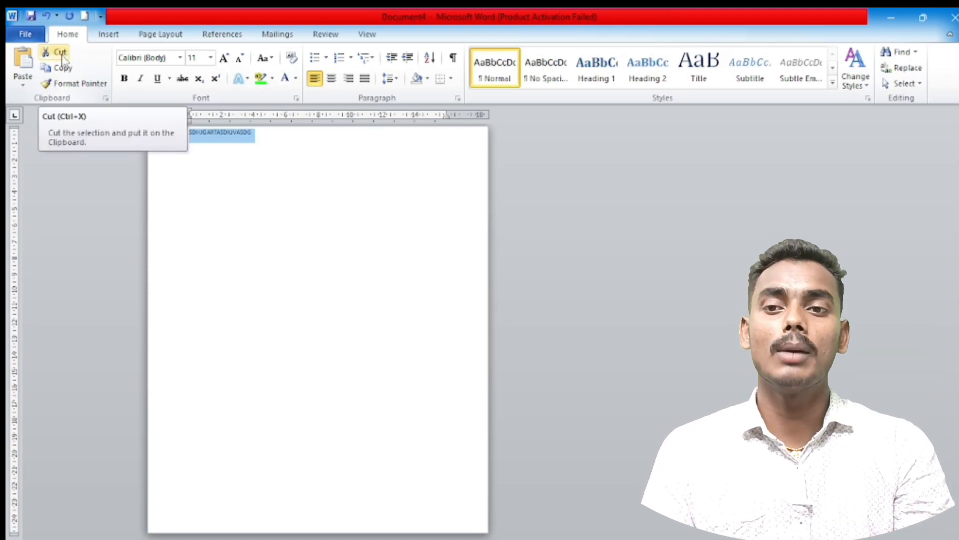
{"action": "left_click", "coordinate": [63, 56]}
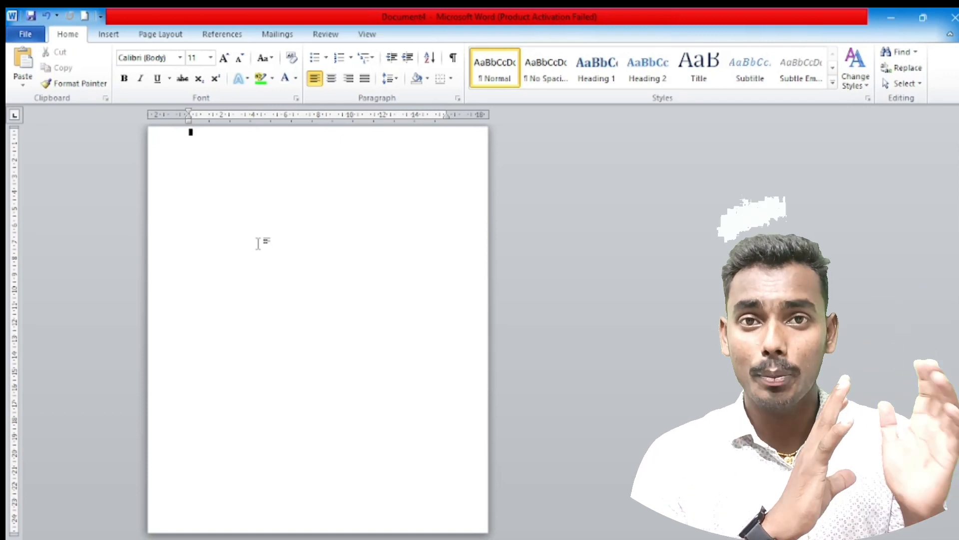
{"action": "left_click", "coordinate": [22, 75]}
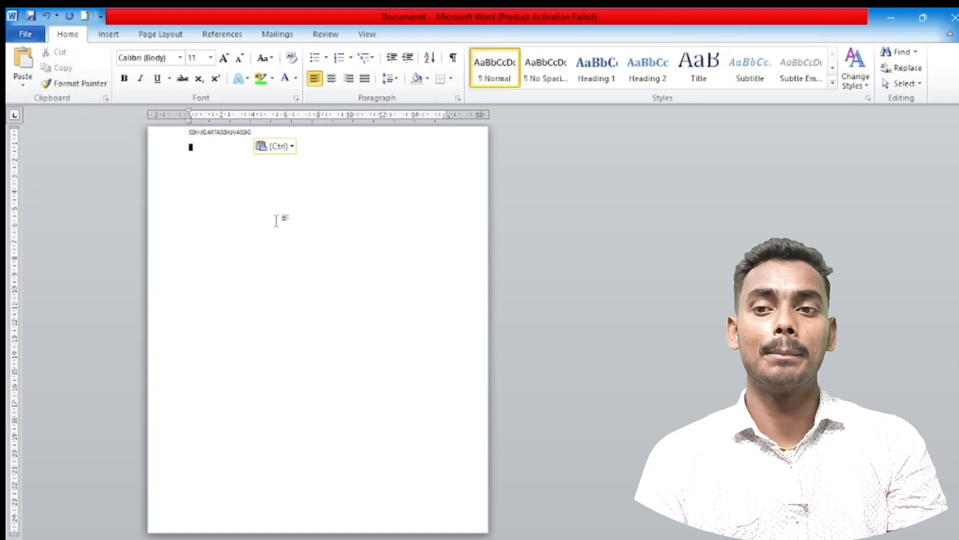
Step: Add a second line reading DSGJAKGASDKG and enlarge its text to 18 pt
{"action": "key", "text": "Return"}
{"action": "type", "text": "DSGJAKGASDKG"}
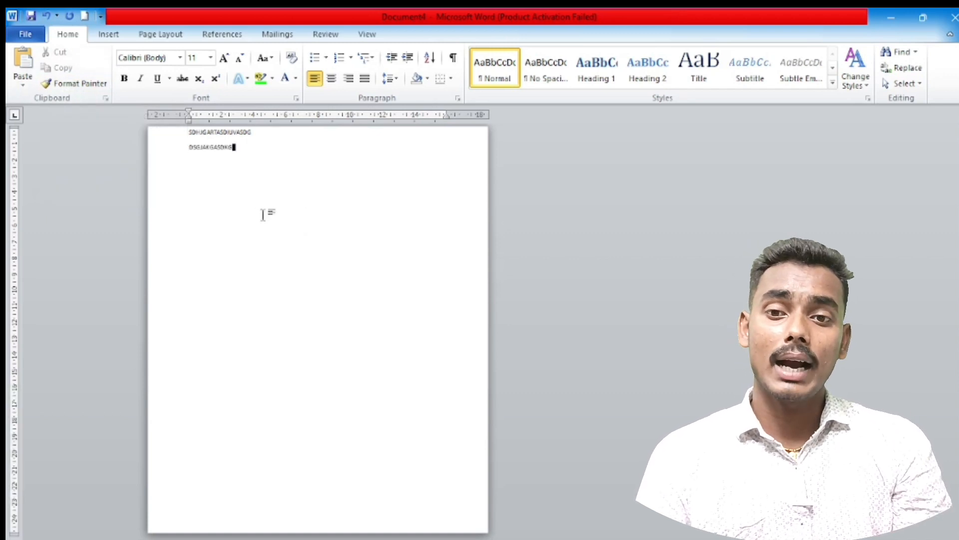
{"action": "left_click_drag", "start_coordinate": [247, 146], "coordinate": [157, 146]}
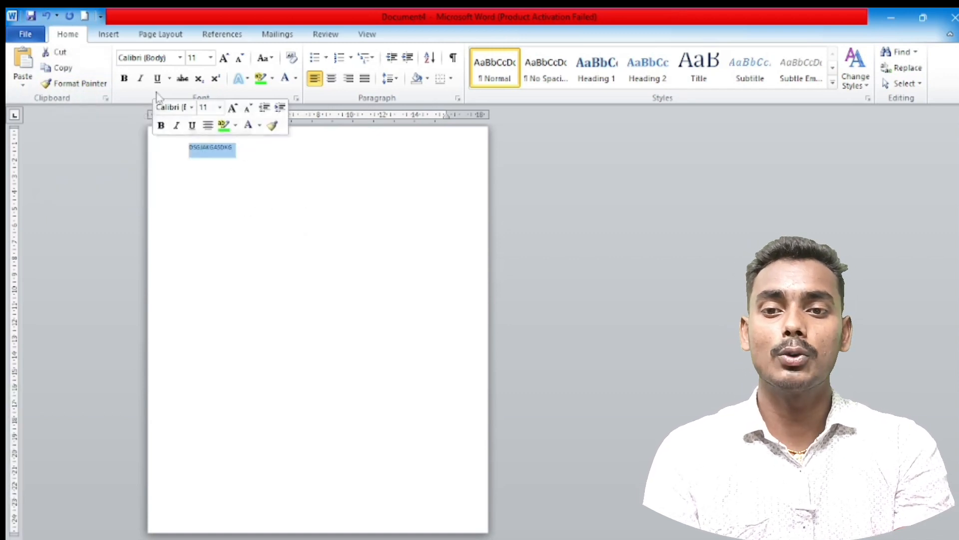
{"action": "left_click", "coordinate": [224, 58]}
{"action": "left_click", "coordinate": [224, 57]}
{"action": "left_click", "coordinate": [224, 57]}
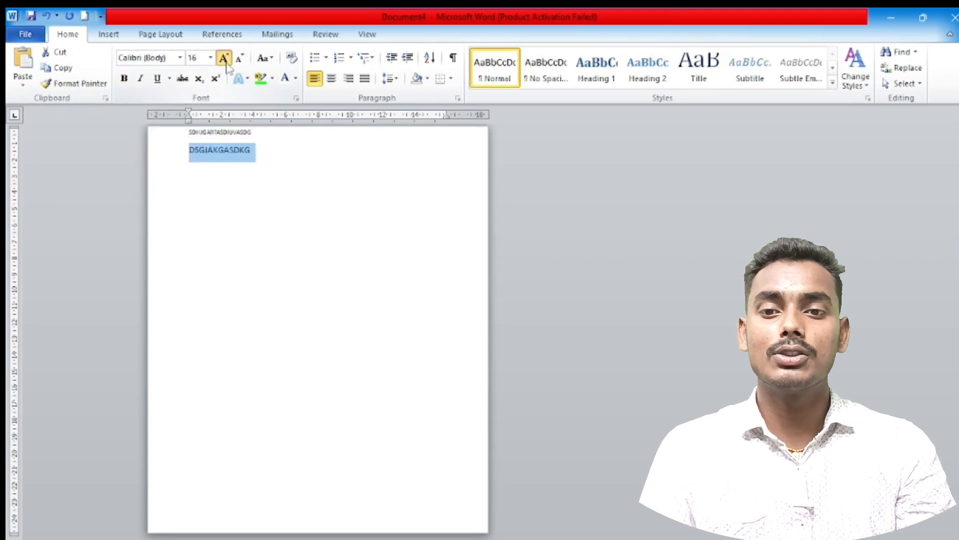
{"action": "left_click", "coordinate": [223, 58]}
Step: Set the font color of the second line to standard red
{"action": "left_click", "coordinate": [296, 78]}
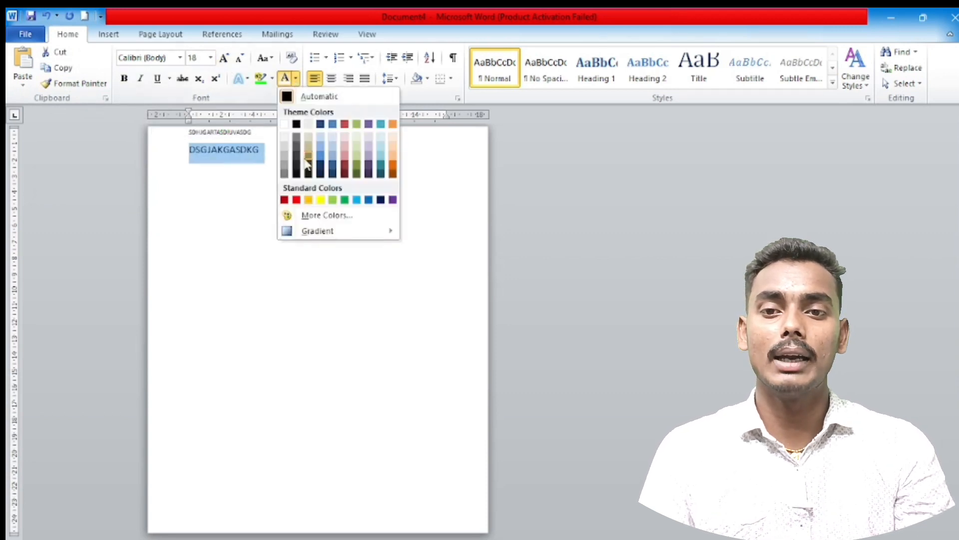
{"action": "left_click", "coordinate": [296, 200]}
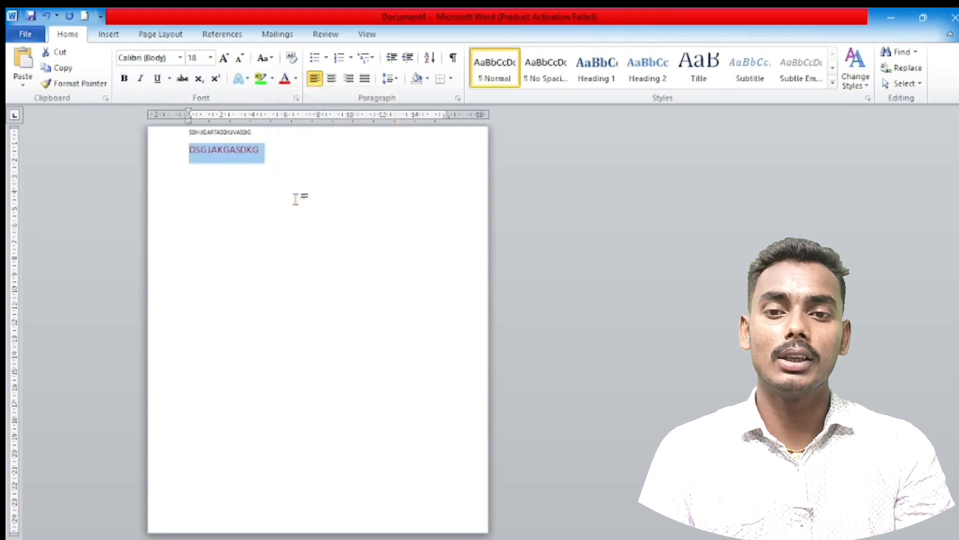
{"action": "left_click", "coordinate": [281, 226]}
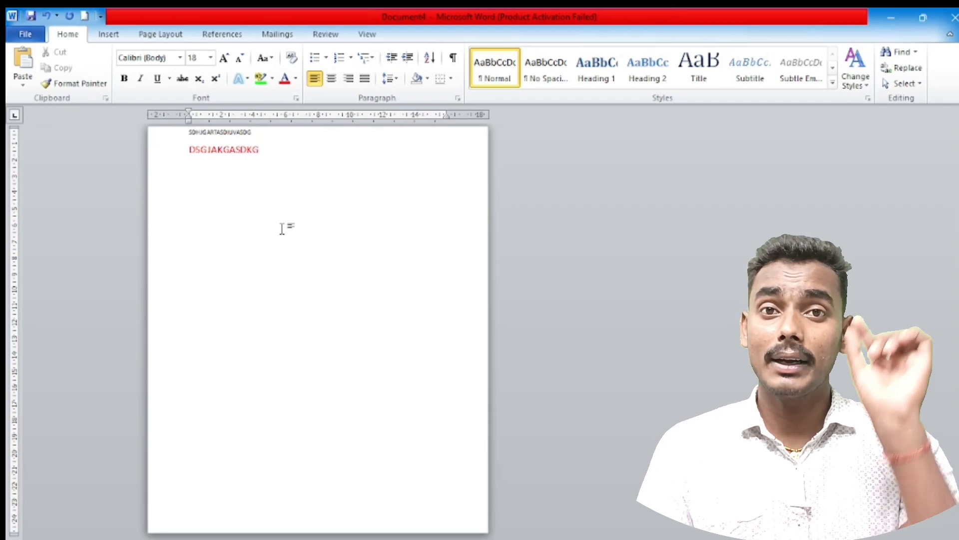
Step: Copy the second line's red 18 pt formatting onto the first line with Format Painter
{"action": "key", "text": "shift+Left"}
{"action": "key", "text": "shift+Left"}
{"action": "left_click", "coordinate": [262, 149]}
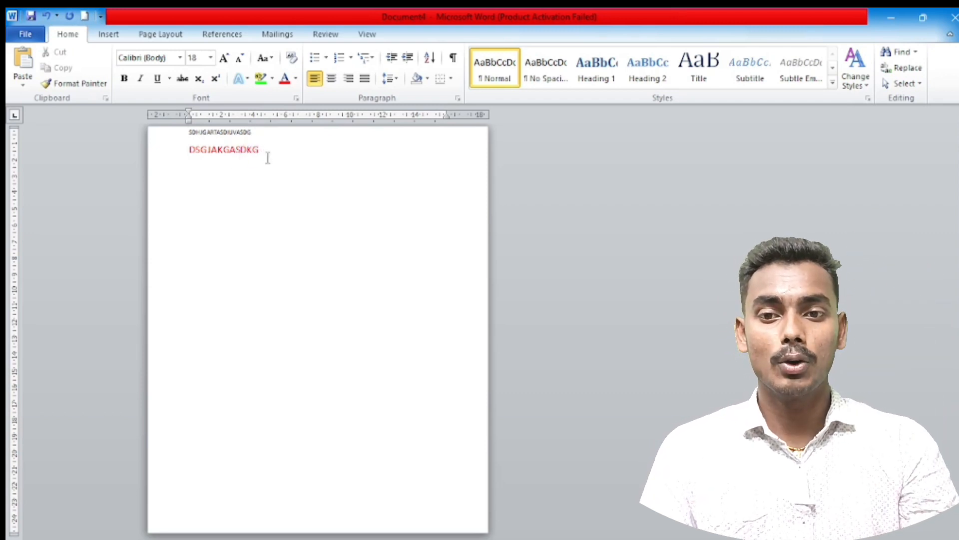
{"action": "left_click_drag", "start_coordinate": [258, 157], "coordinate": [193, 160]}
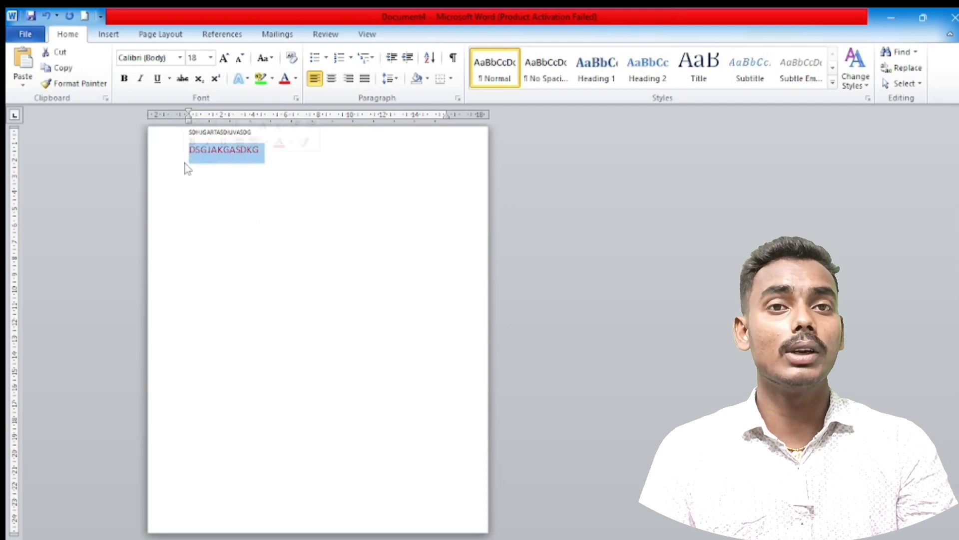
{"action": "left_click", "coordinate": [88, 87]}
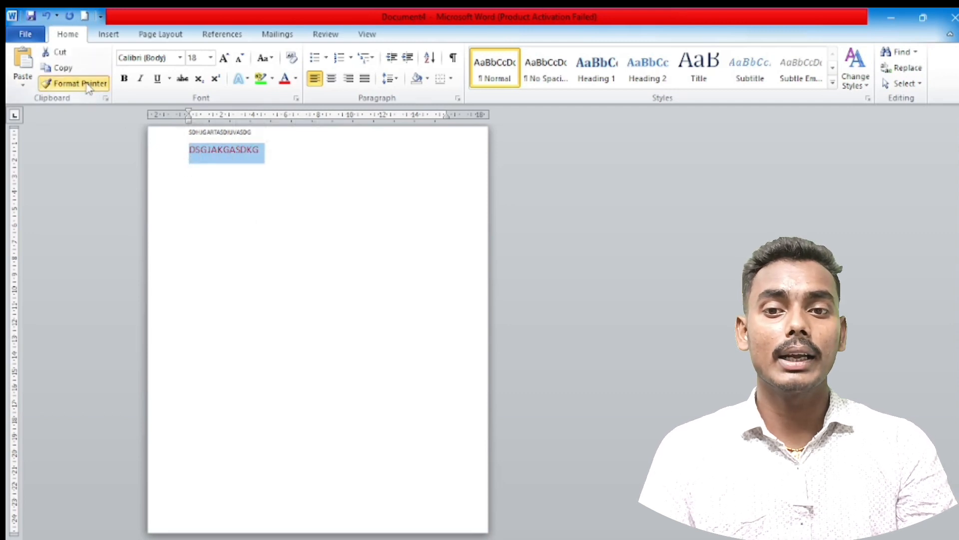
{"action": "left_click", "coordinate": [227, 133]}
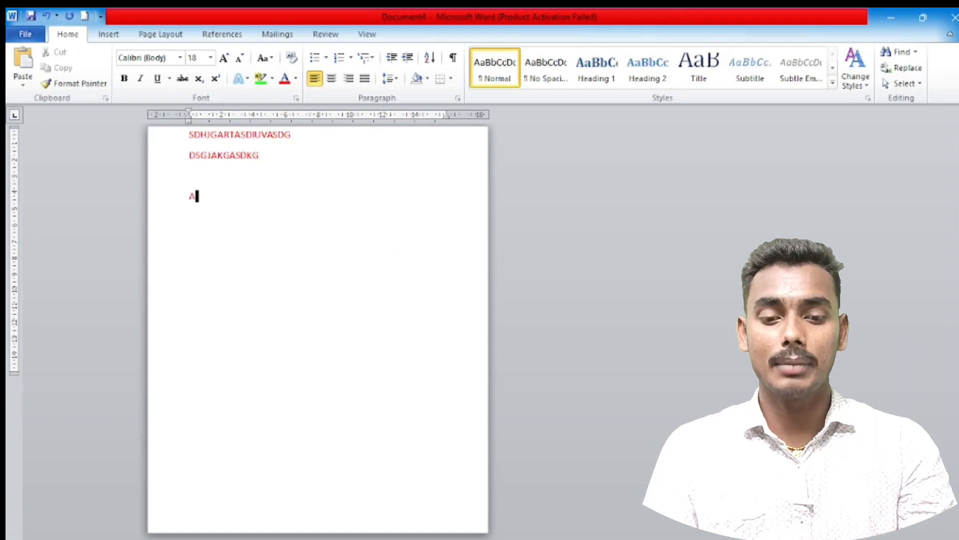
Step: Enlarge the letter A below the two lines to 130 pt using Grow Font
{"action": "left_click", "coordinate": [224, 58]}
{"action": "left_click", "coordinate": [224, 58]}
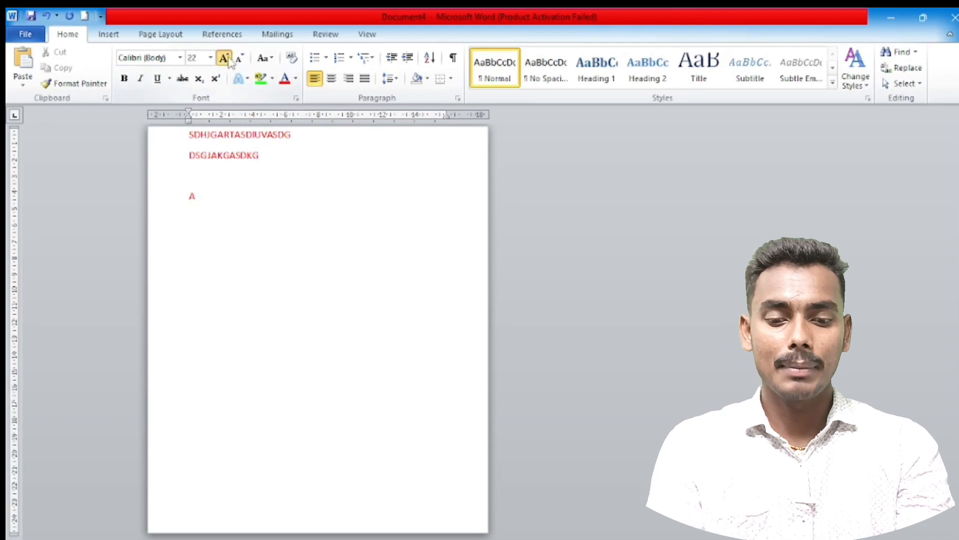
{"action": "left_click_drag", "start_coordinate": [204, 195], "coordinate": [189, 196]}
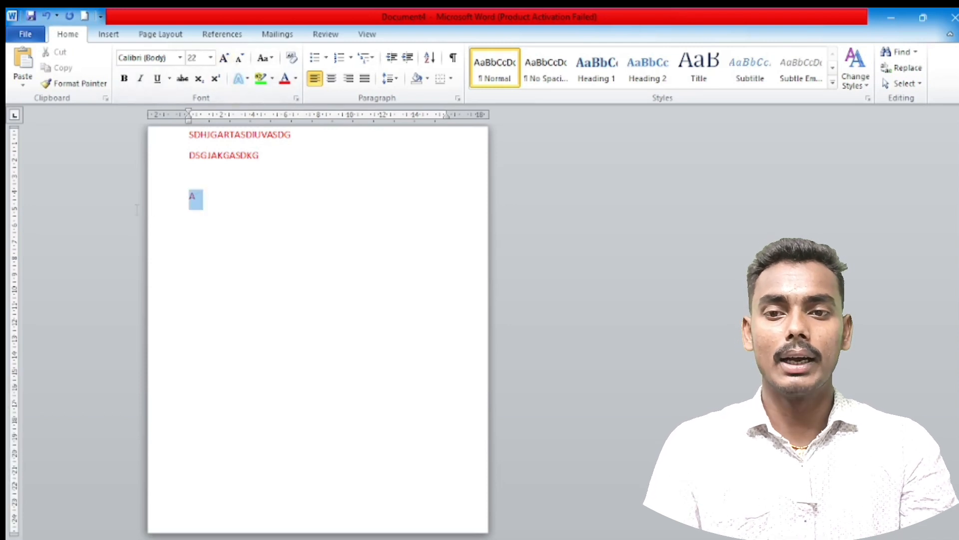
{"action": "left_click", "coordinate": [224, 58]}
{"action": "left_click", "coordinate": [224, 58]}
{"action": "left_click", "coordinate": [224, 58]}
{"action": "left_click", "coordinate": [225, 58]}
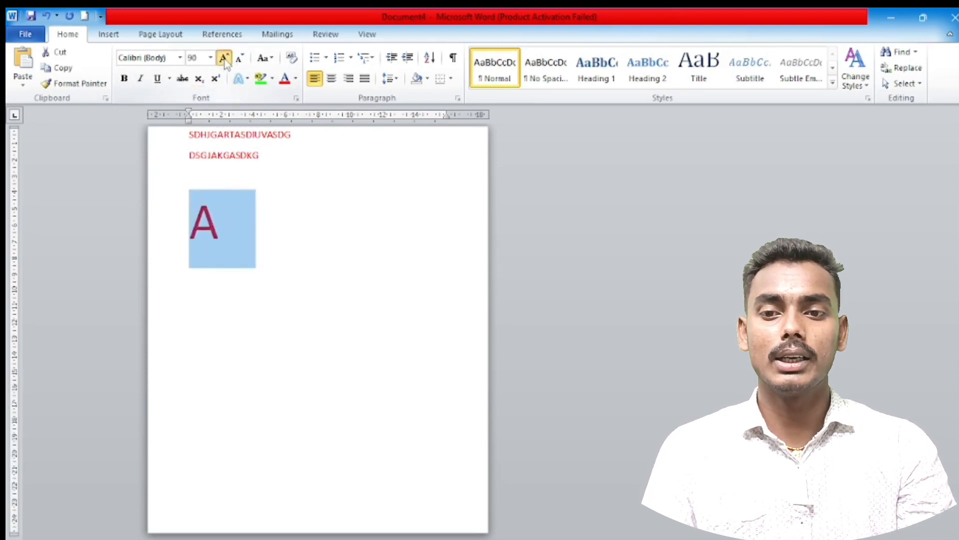
{"action": "left_click", "coordinate": [225, 58]}
{"action": "left_click", "coordinate": [224, 58]}
{"action": "left_click", "coordinate": [225, 58]}
{"action": "left_click", "coordinate": [224, 58]}
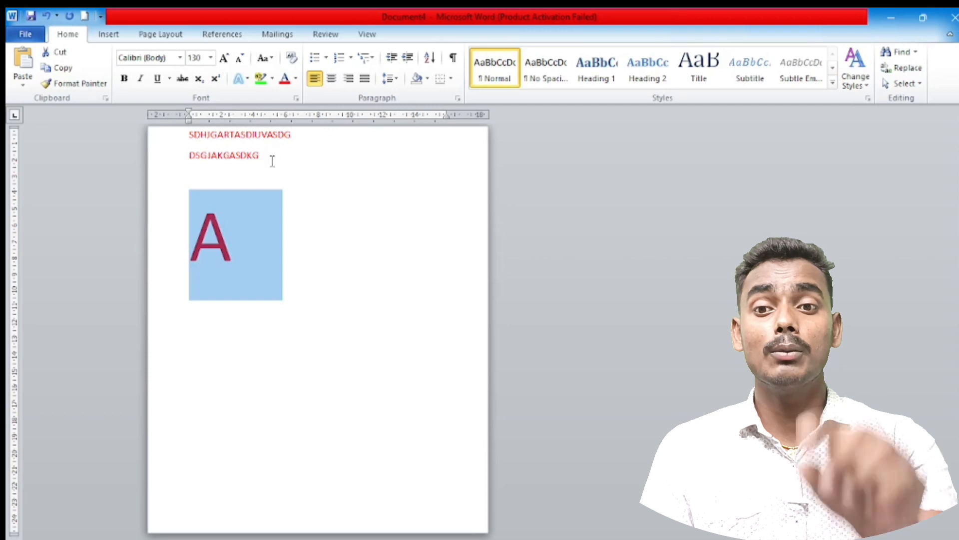
Step: Apply the large letter A's formatting to the second line and pass it on to the first line with Format Painter
{"action": "left_click", "coordinate": [85, 84]}
{"action": "left_click", "coordinate": [234, 152]}
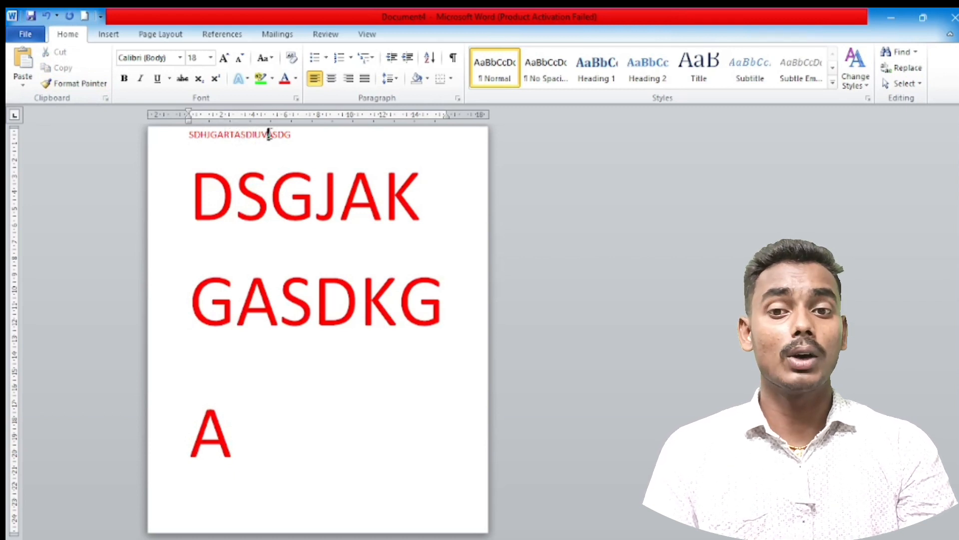
{"action": "left_click_drag", "start_coordinate": [192, 300], "coordinate": [382, 326]}
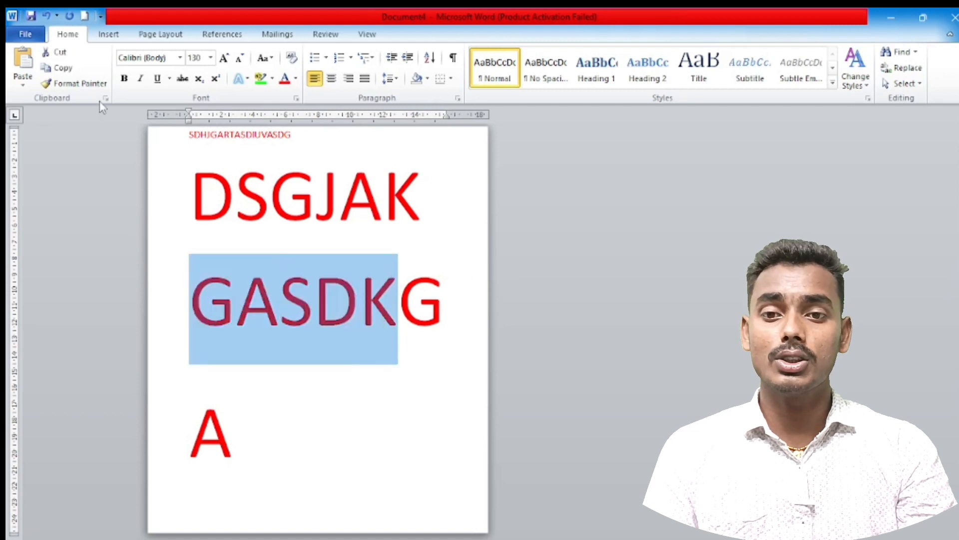
{"action": "left_click", "coordinate": [92, 80]}
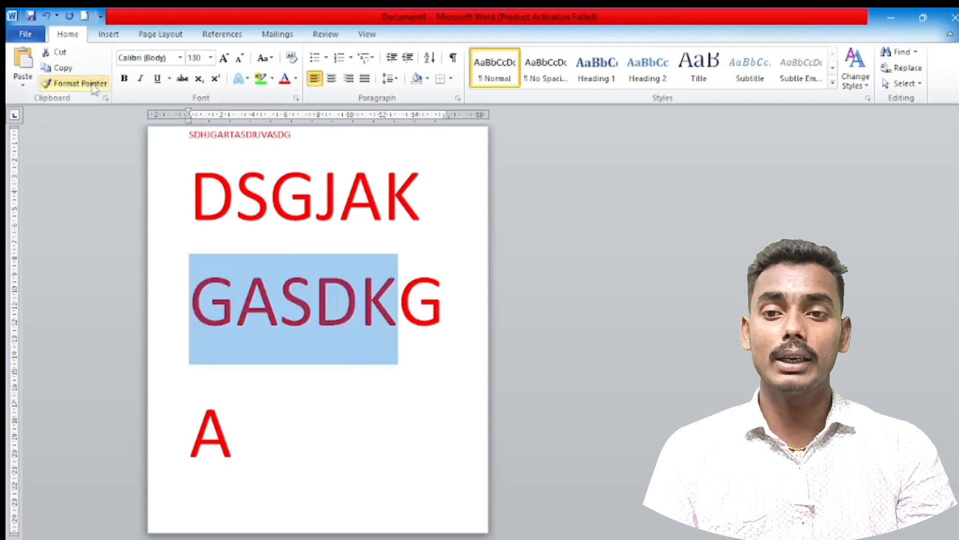
{"action": "left_click", "coordinate": [243, 135]}
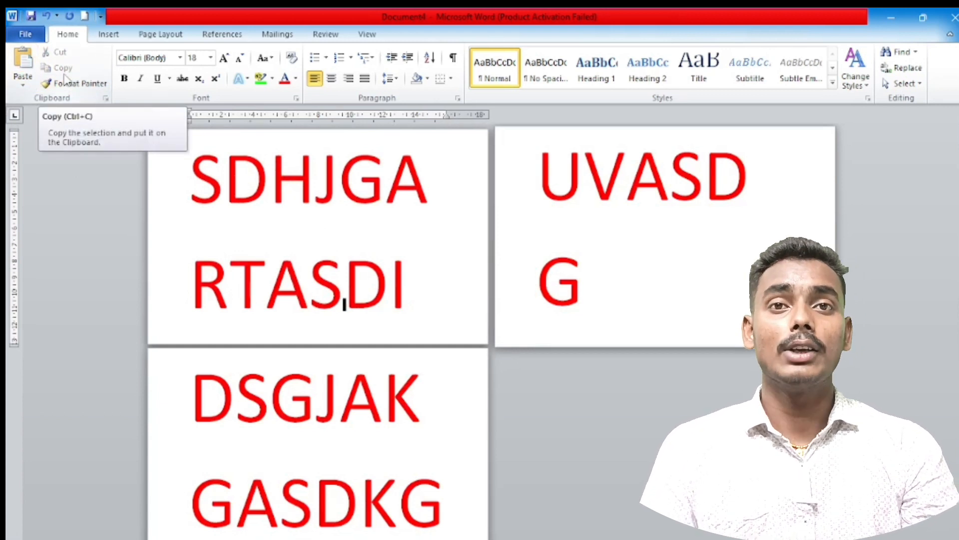
Step: Undo both Format Painter applications and the last size increase of the letter A
{"action": "key", "text": "ctrl+z"}
{"action": "key", "text": "ctrl+z"}
{"action": "key", "text": "ctrl+z"}
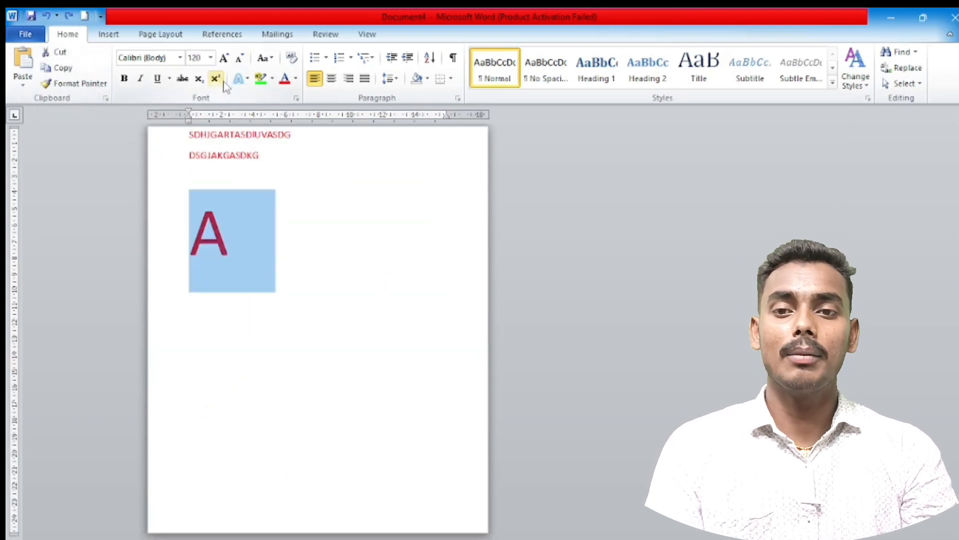
Step: Change the font of the large letter A to Wide Latin
{"action": "left_click", "coordinate": [180, 58]}
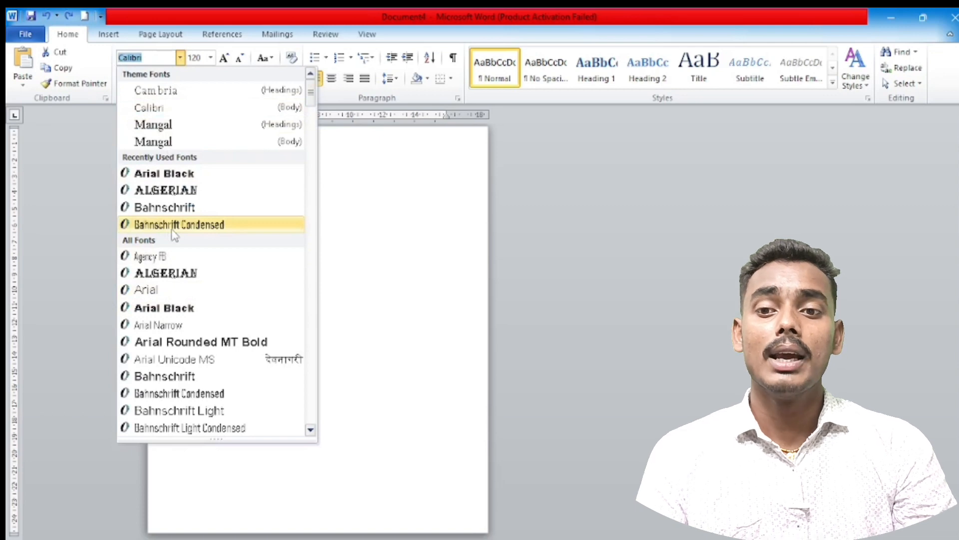
{"action": "scroll", "coordinate": [173, 234], "scroll_direction": "down", "scroll_amount": 20}
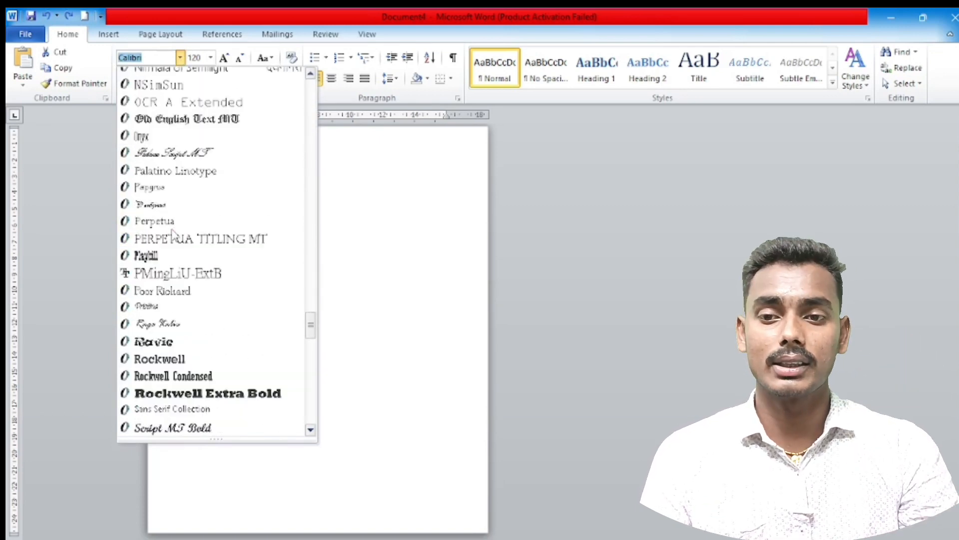
{"action": "scroll", "coordinate": [173, 235], "scroll_direction": "down", "scroll_amount": 20}
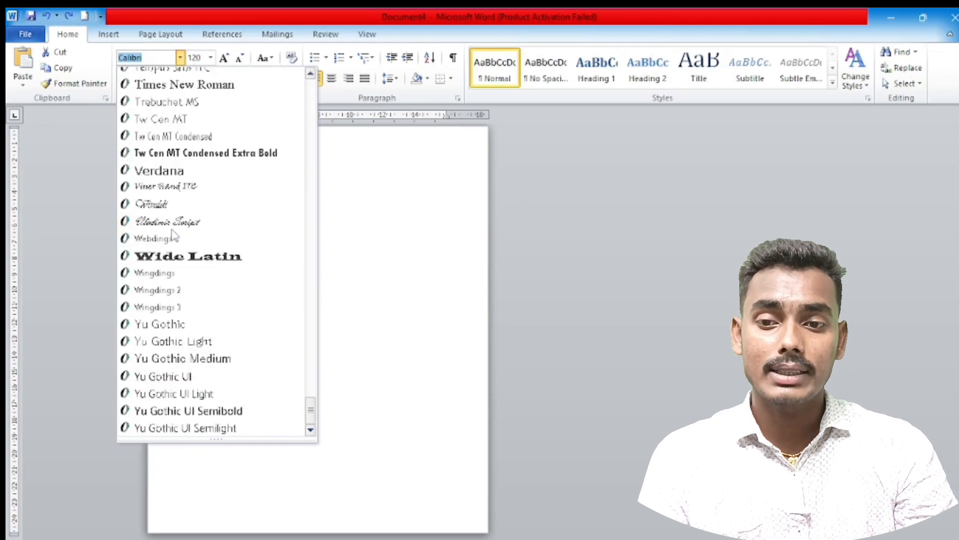
{"action": "left_click", "coordinate": [187, 259]}
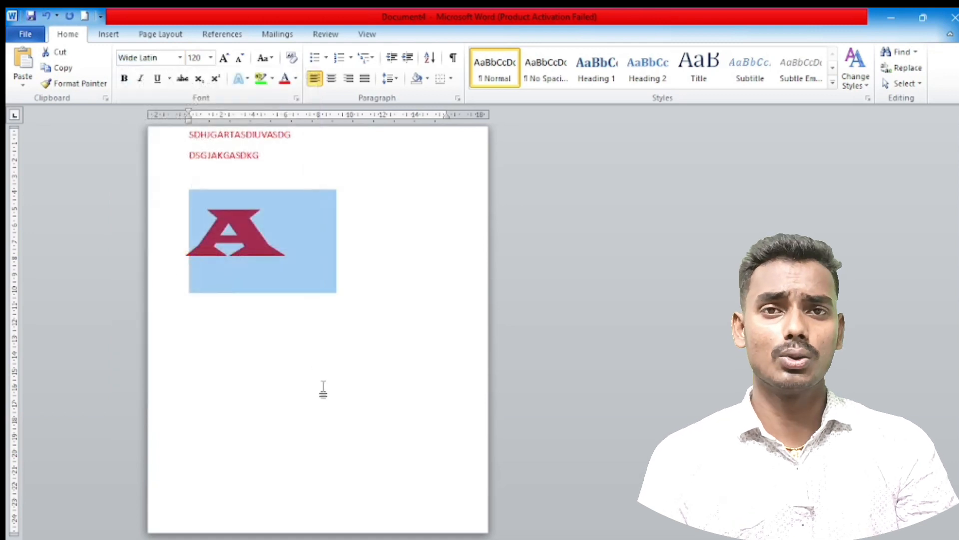
{"action": "left_click", "coordinate": [323, 390]}
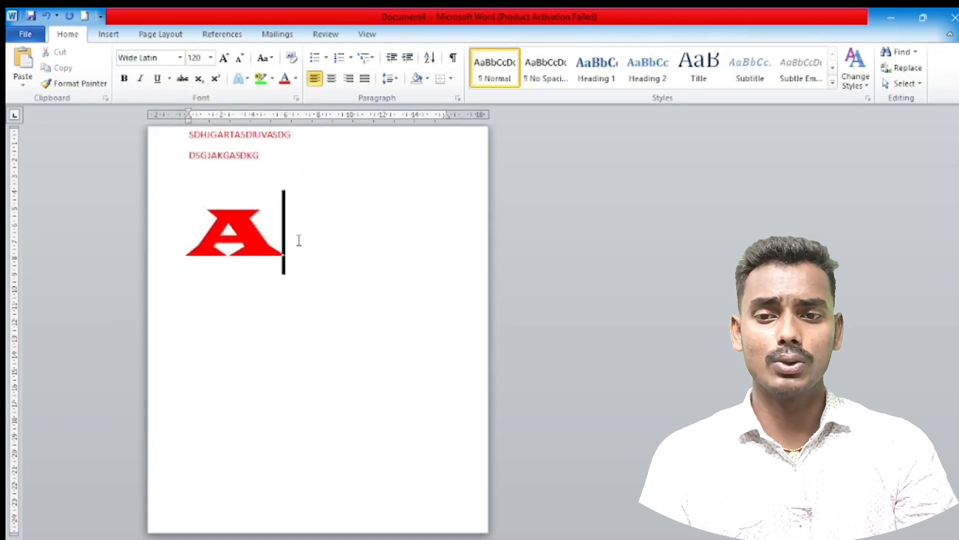
Step: Change the font of the large letter A to the theme heading font Cambria
{"action": "left_click", "coordinate": [172, 216]}
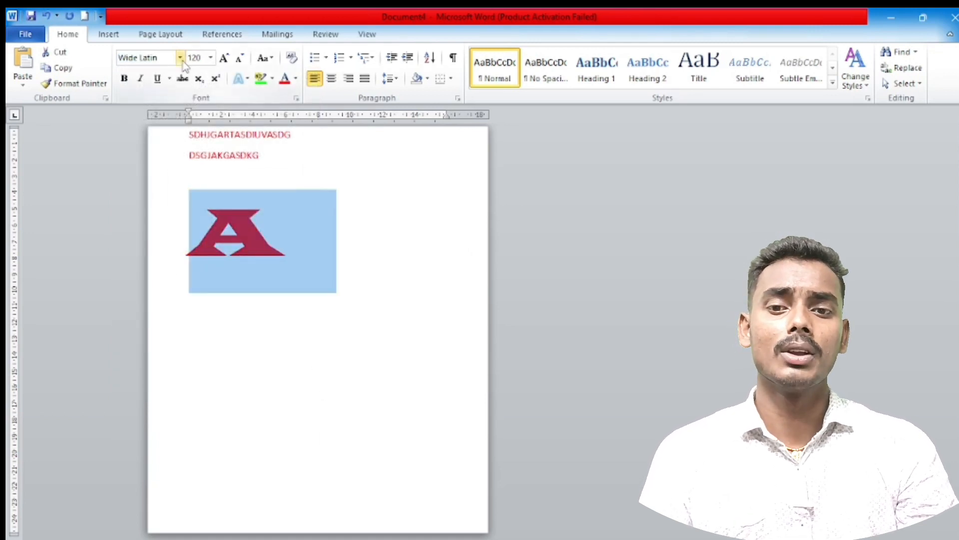
{"action": "left_click", "coordinate": [180, 57]}
{"action": "left_click", "coordinate": [160, 90]}
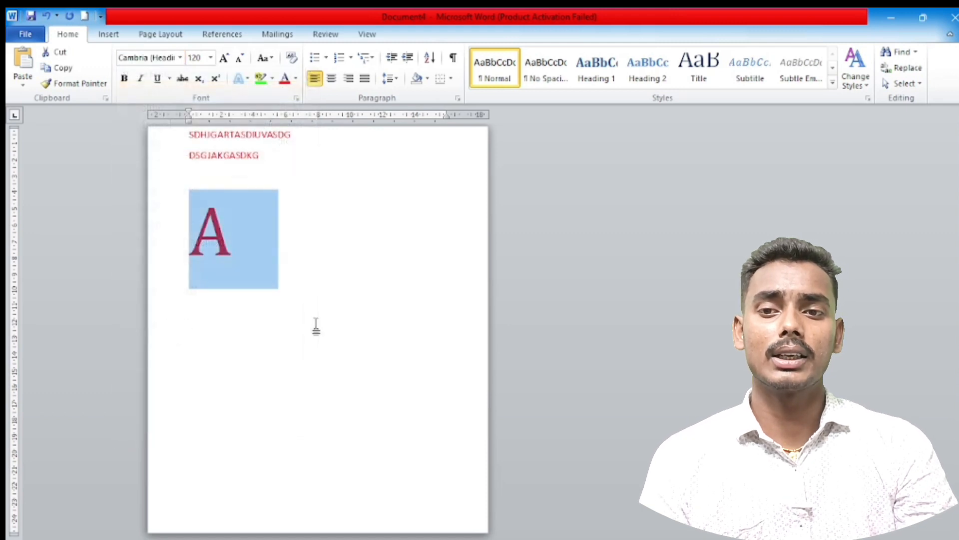
{"action": "left_click", "coordinate": [300, 326]}
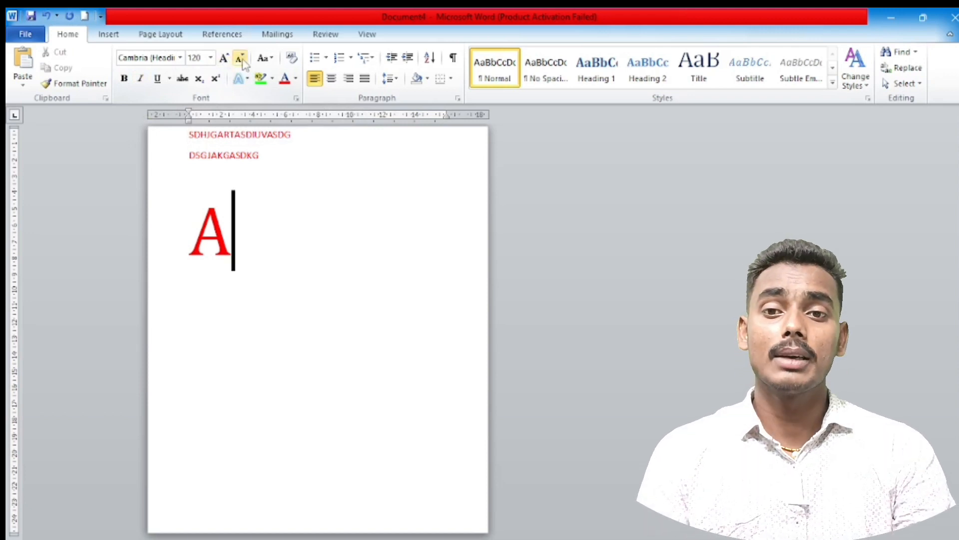
Step: Enlarge the letter A to 150 pt using Grow Font
{"action": "triple_click", "coordinate": [253, 242]}
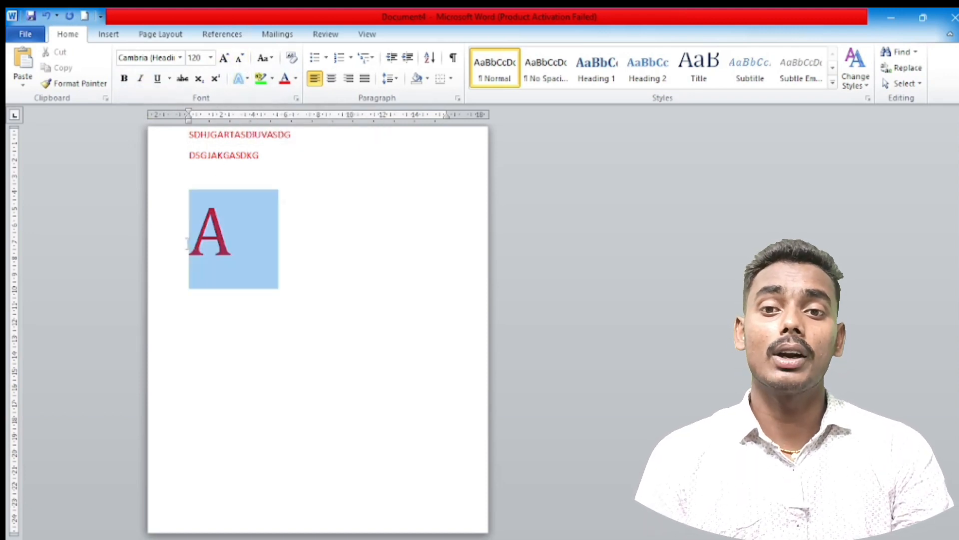
{"action": "left_click", "coordinate": [224, 58]}
{"action": "left_click", "coordinate": [224, 59]}
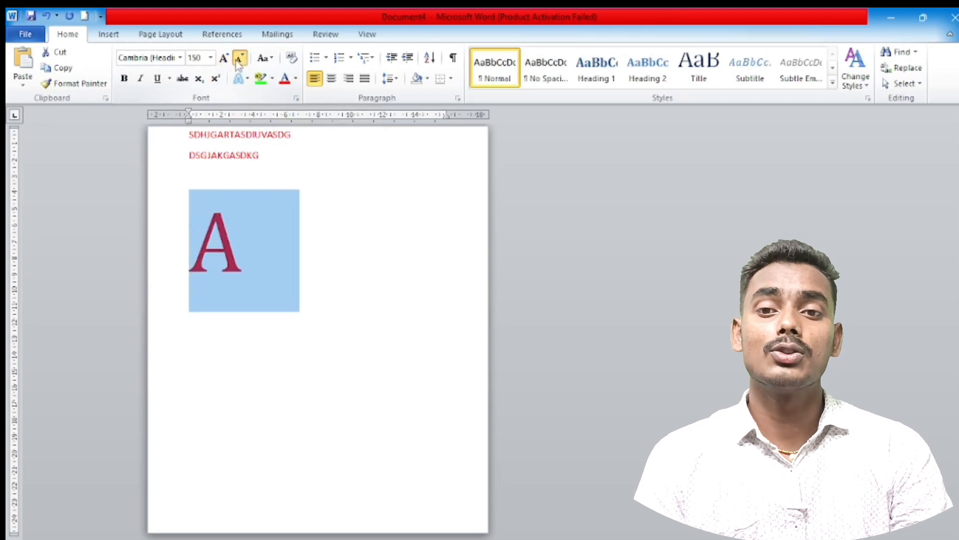
Step: Reduce the selected letter A to 120 pt using Shrink Font
{"action": "left_click", "coordinate": [239, 58]}
{"action": "left_click", "coordinate": [240, 58]}
{"action": "left_click", "coordinate": [239, 58]}
Step: Enlarge the letter A to 200 pt using Grow Font
{"action": "left_click", "coordinate": [224, 59]}
{"action": "left_click", "coordinate": [224, 58]}
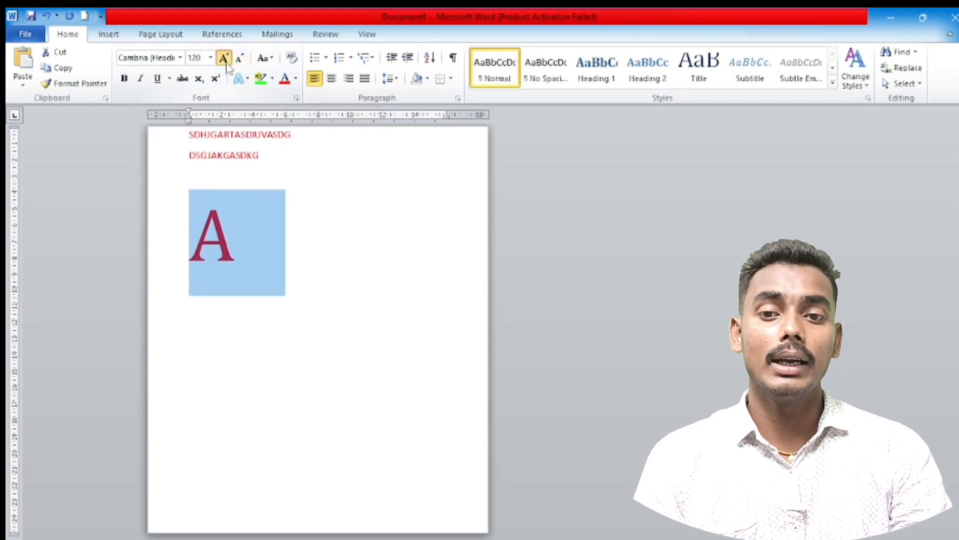
{"action": "left_click", "coordinate": [224, 58]}
{"action": "left_click", "coordinate": [224, 59]}
{"action": "left_click", "coordinate": [224, 59]}
{"action": "left_click", "coordinate": [223, 59]}
{"action": "left_click", "coordinate": [224, 58]}
{"action": "left_click", "coordinate": [223, 59]}
{"action": "left_click", "coordinate": [223, 59]}
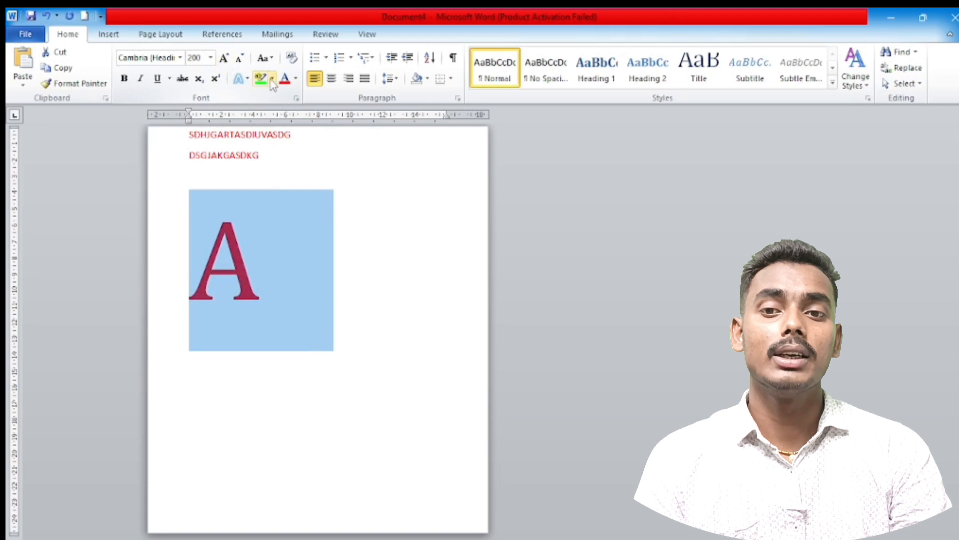
Step: Reduce the letter A to 130 pt using Shrink Font
{"action": "left_click", "coordinate": [239, 58]}
{"action": "left_click", "coordinate": [240, 58]}
{"action": "left_click", "coordinate": [239, 58]}
{"action": "left_click", "coordinate": [239, 59]}
{"action": "left_click", "coordinate": [239, 59]}
{"action": "left_click", "coordinate": [239, 58]}
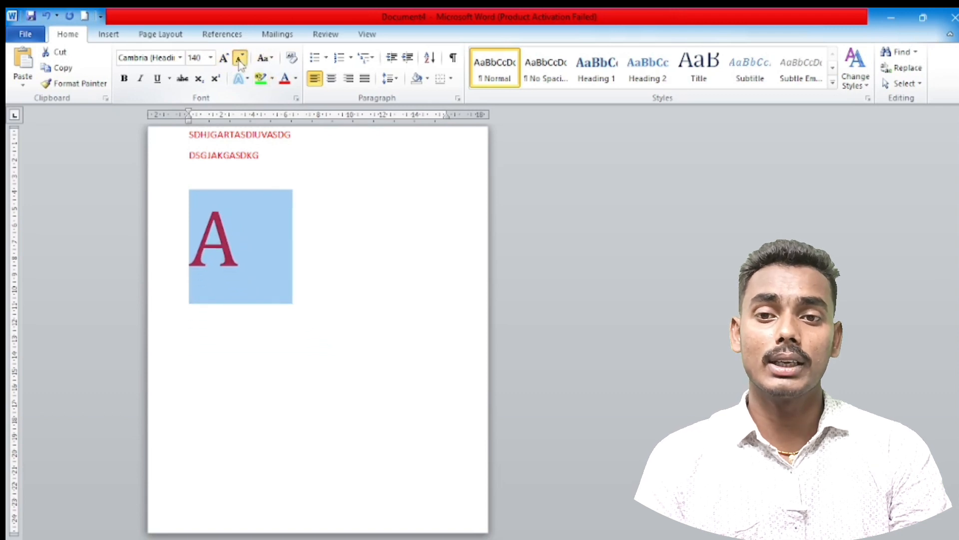
{"action": "left_click", "coordinate": [239, 59]}
Step: Complete the large letter A into a first name in capital letters
{"action": "left_click", "coordinate": [271, 58]}
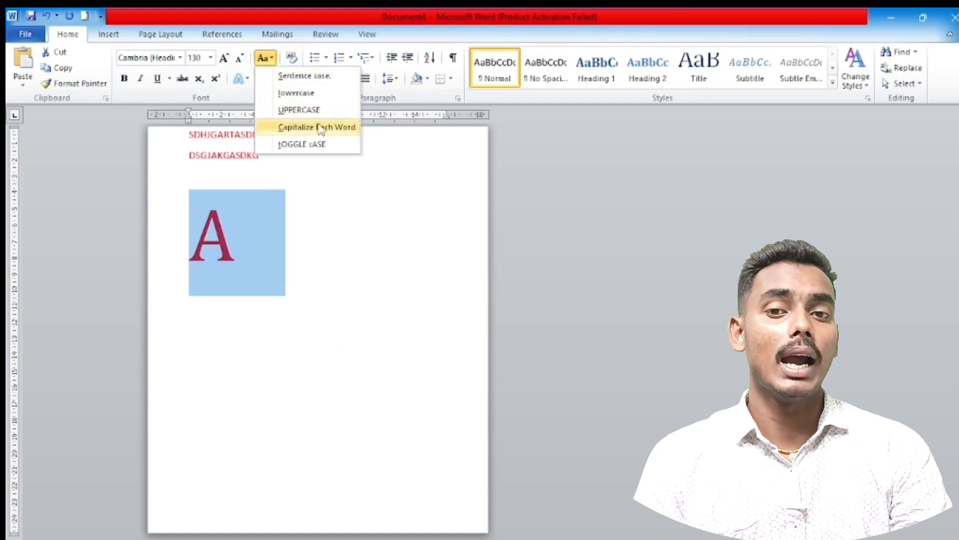
{"action": "left_click", "coordinate": [340, 183]}
{"action": "left_click", "coordinate": [326, 304]}
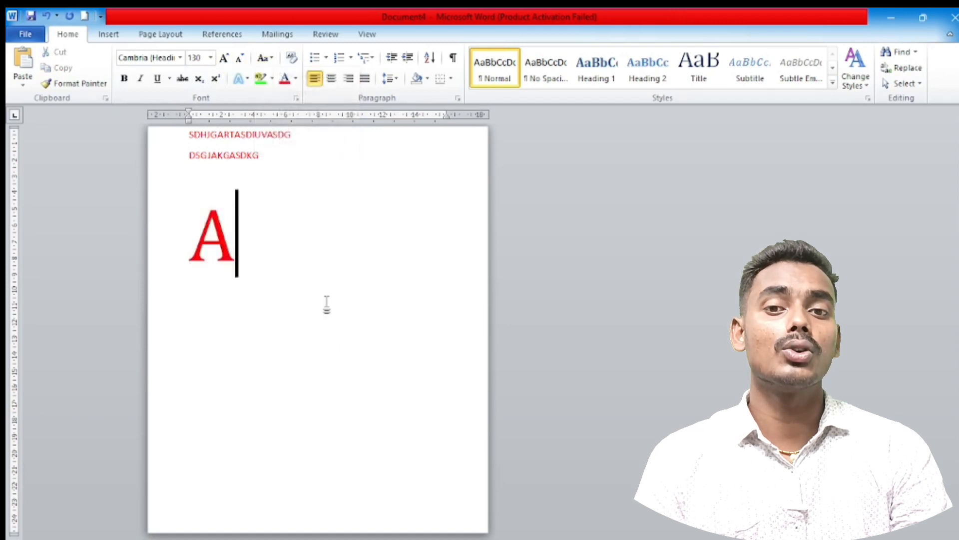
{"action": "type", "text": "NIKET"}
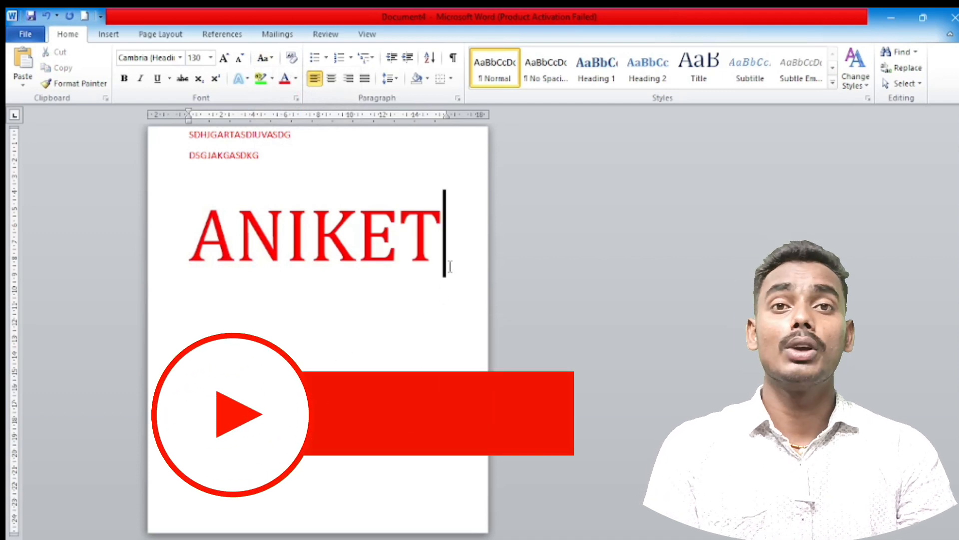
Step: Change the large name's capitalization to Sentence case
{"action": "left_click_drag", "start_coordinate": [443, 270], "coordinate": [199, 293]}
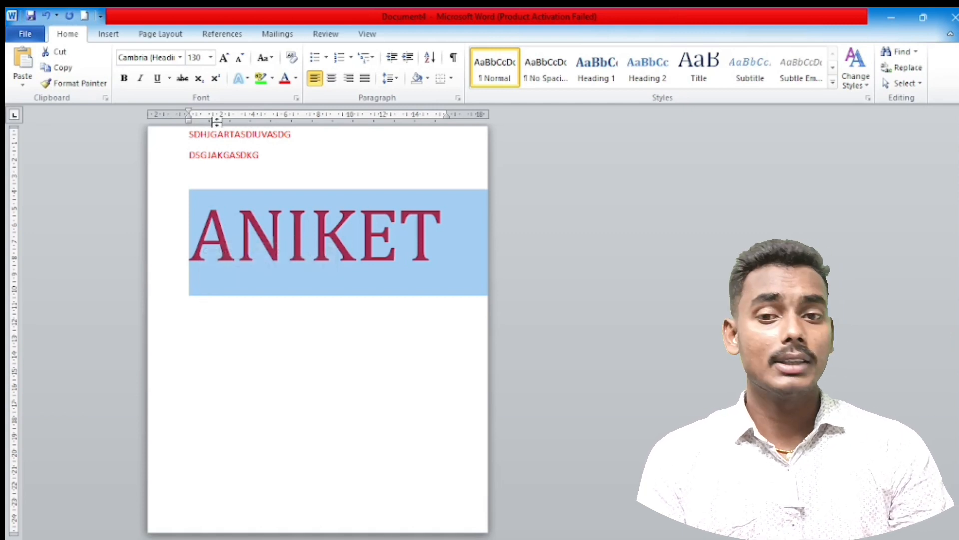
{"action": "left_click", "coordinate": [270, 58]}
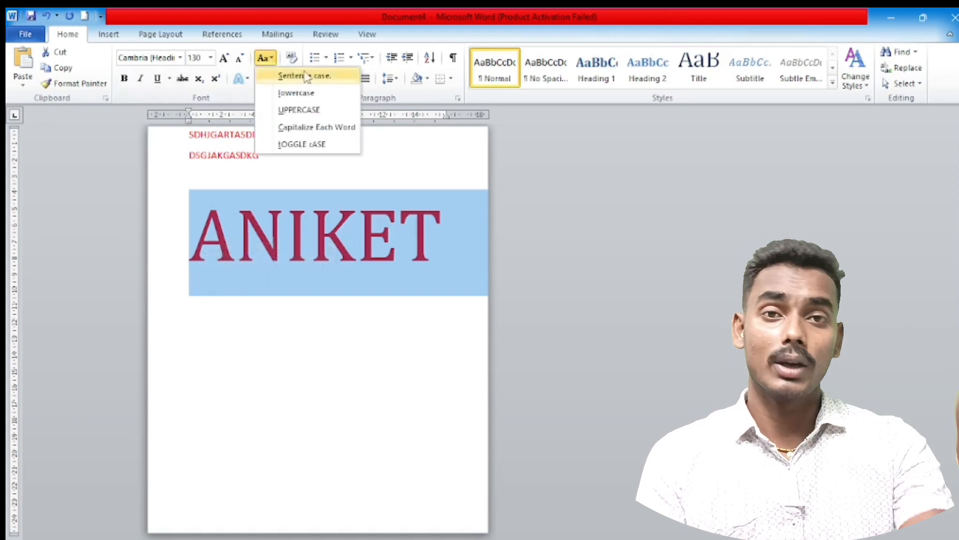
{"action": "left_click", "coordinate": [332, 81]}
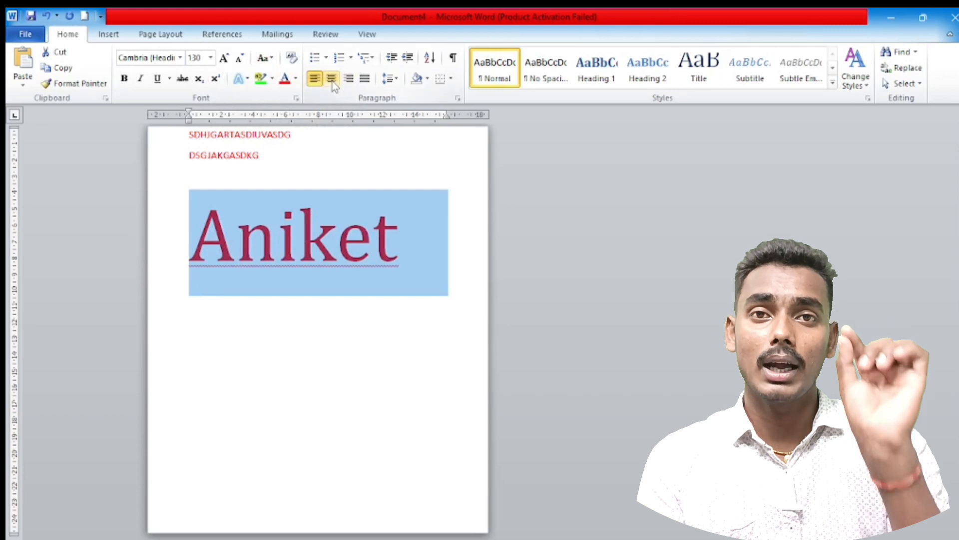
{"action": "left_click", "coordinate": [318, 352]}
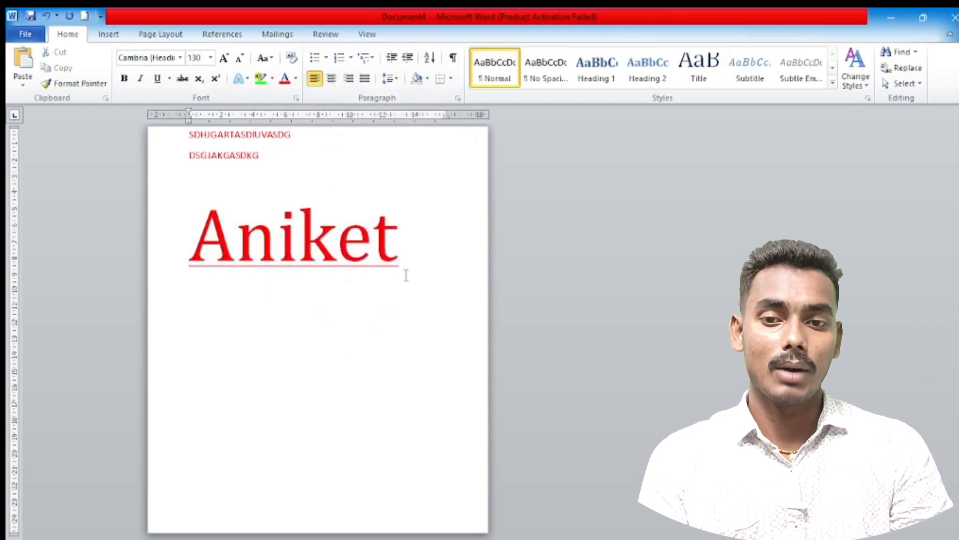
Step: Convert the large name to lowercase with Change Case
{"action": "left_click_drag", "start_coordinate": [405, 271], "coordinate": [167, 285]}
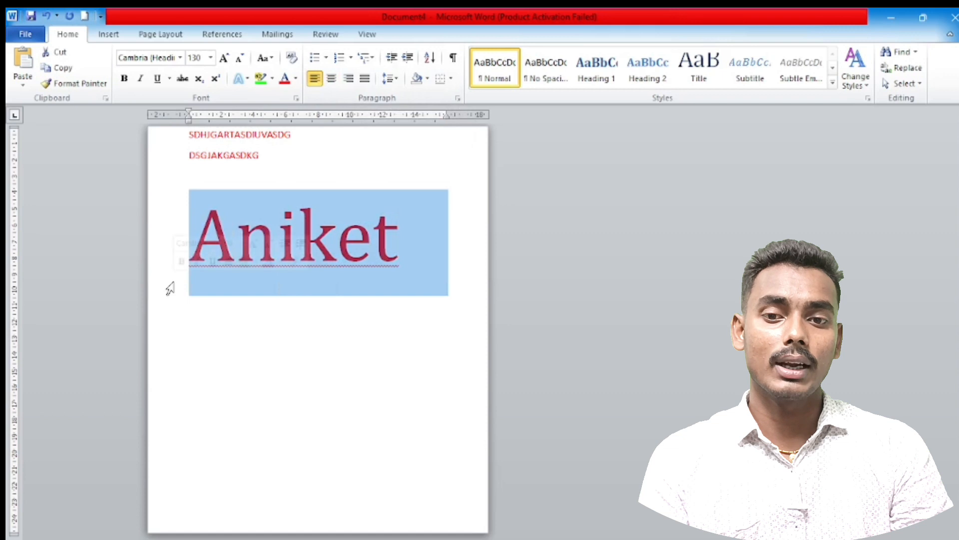
{"action": "left_click", "coordinate": [269, 58]}
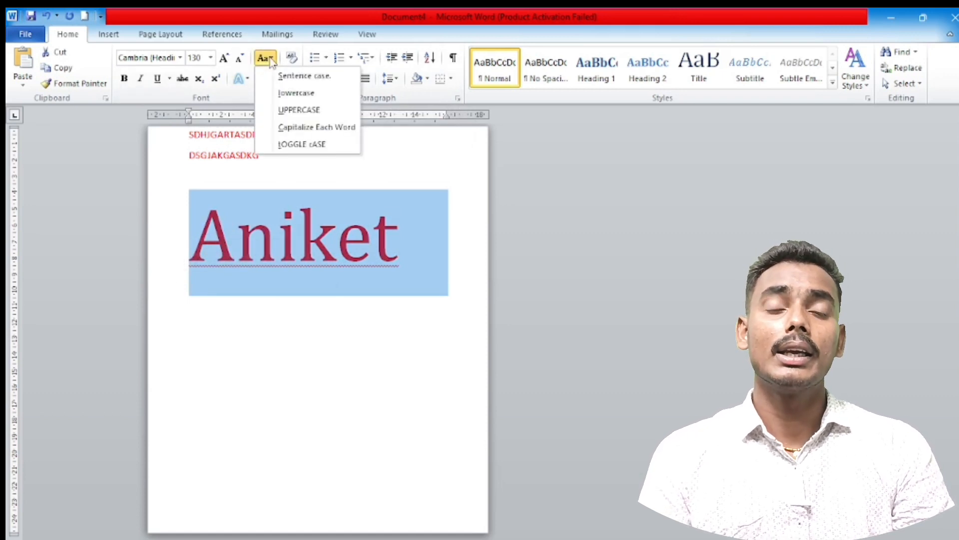
{"action": "left_click", "coordinate": [280, 92]}
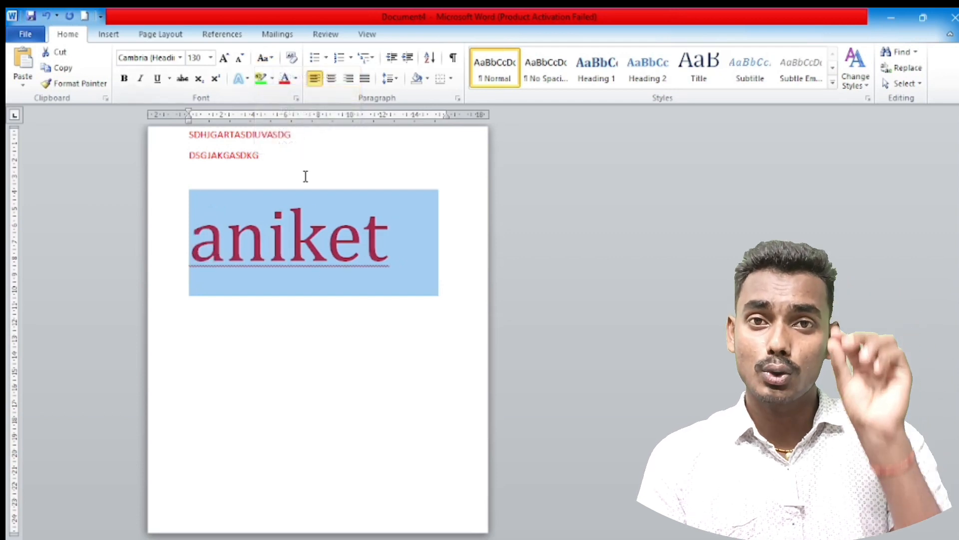
{"action": "left_click", "coordinate": [316, 335]}
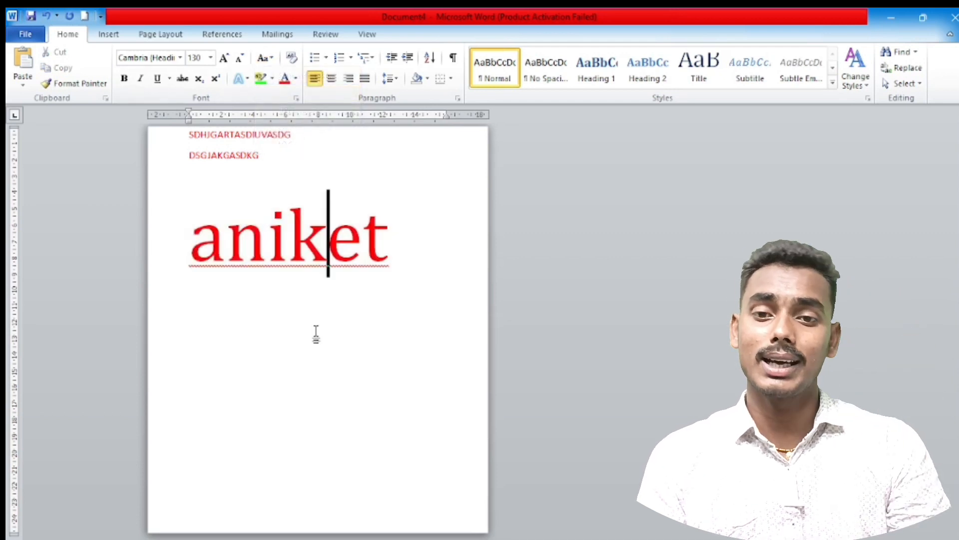
Step: Convert the large name to UPPERCASE with Change Case
{"action": "left_click", "coordinate": [372, 290]}
{"action": "left_click_drag", "start_coordinate": [372, 290], "coordinate": [196, 270]}
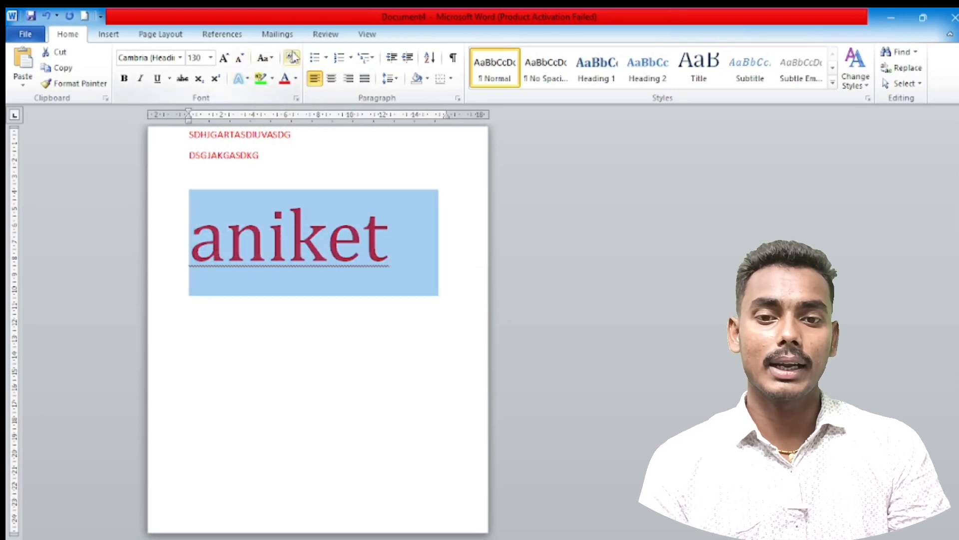
{"action": "left_click", "coordinate": [269, 61]}
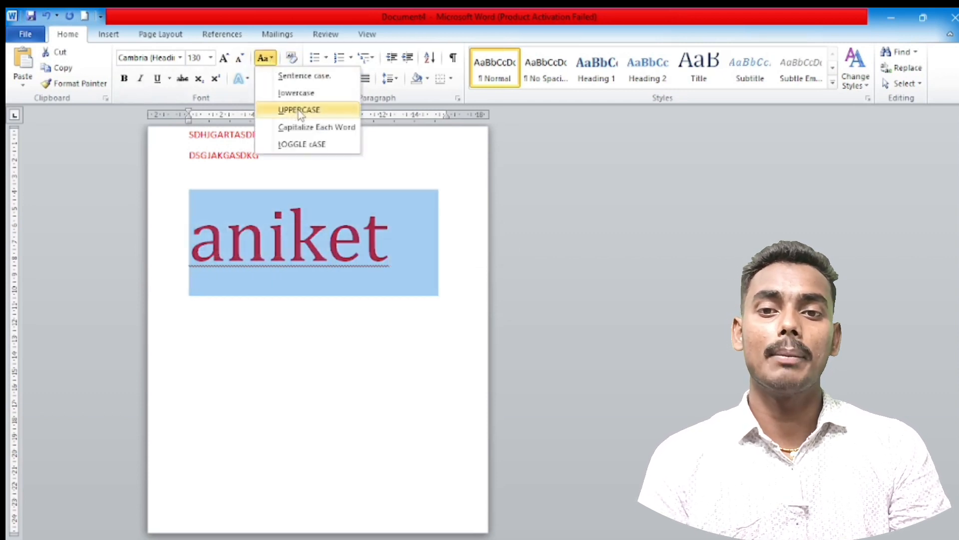
{"action": "left_click", "coordinate": [298, 111]}
{"action": "left_click", "coordinate": [313, 332]}
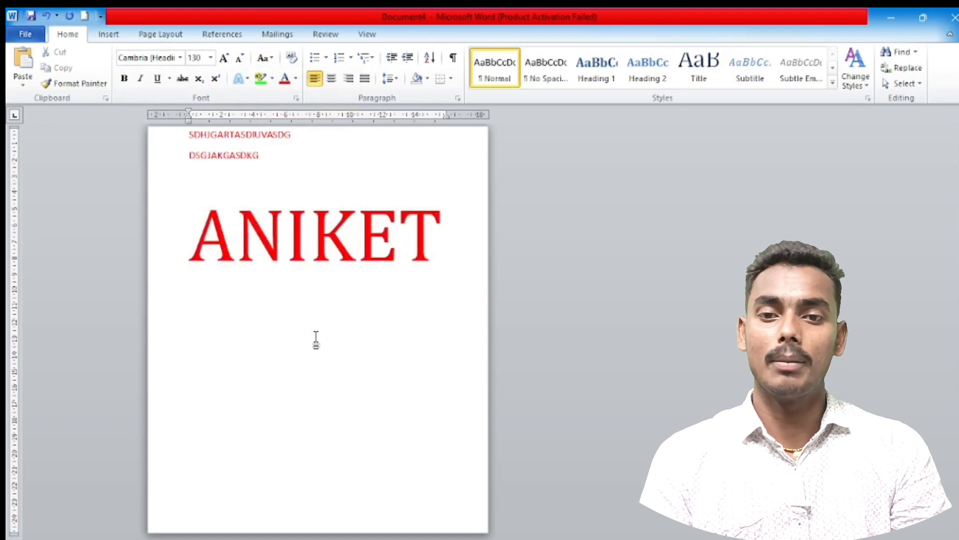
Step: Apply Capitalize Each Word to the large name
{"action": "left_click_drag", "start_coordinate": [443, 252], "coordinate": [190, 253]}
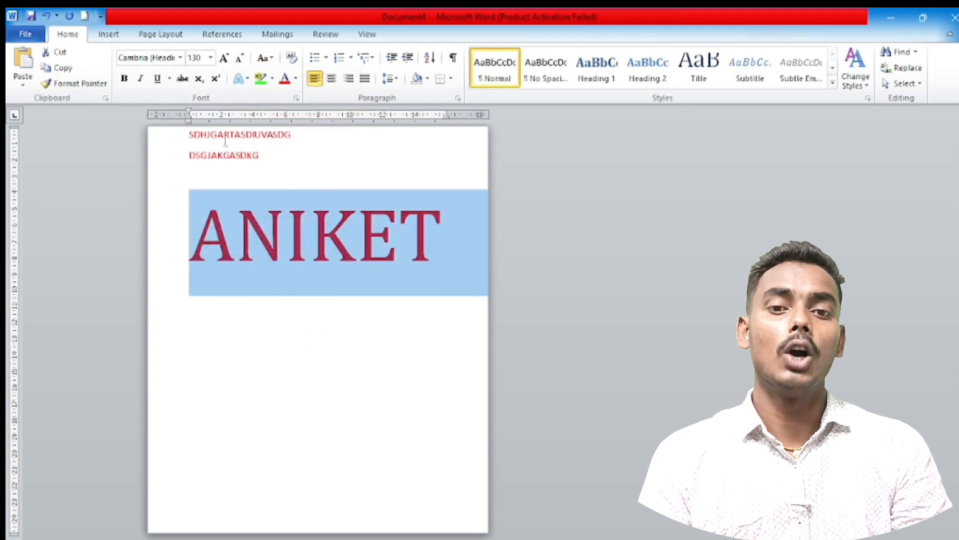
{"action": "left_click", "coordinate": [272, 60]}
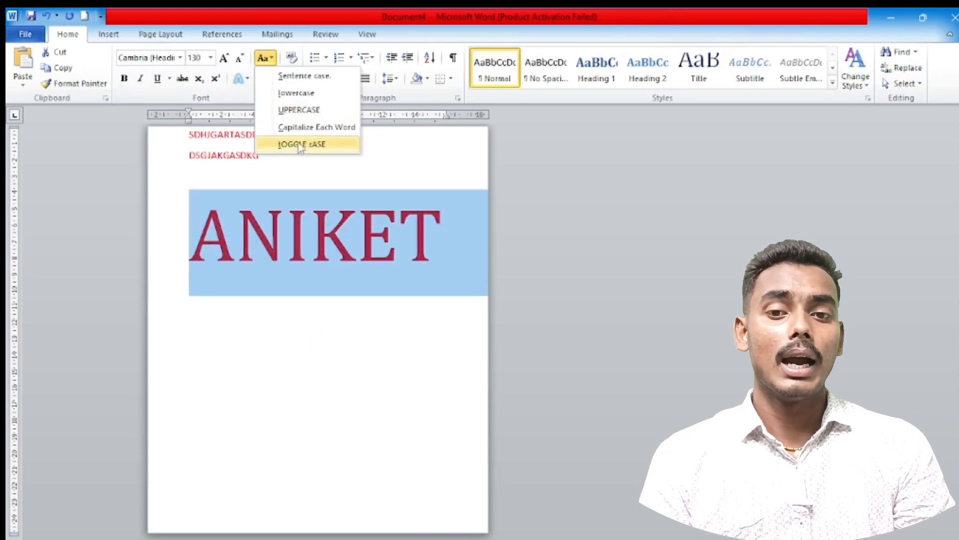
{"action": "left_click", "coordinate": [311, 128]}
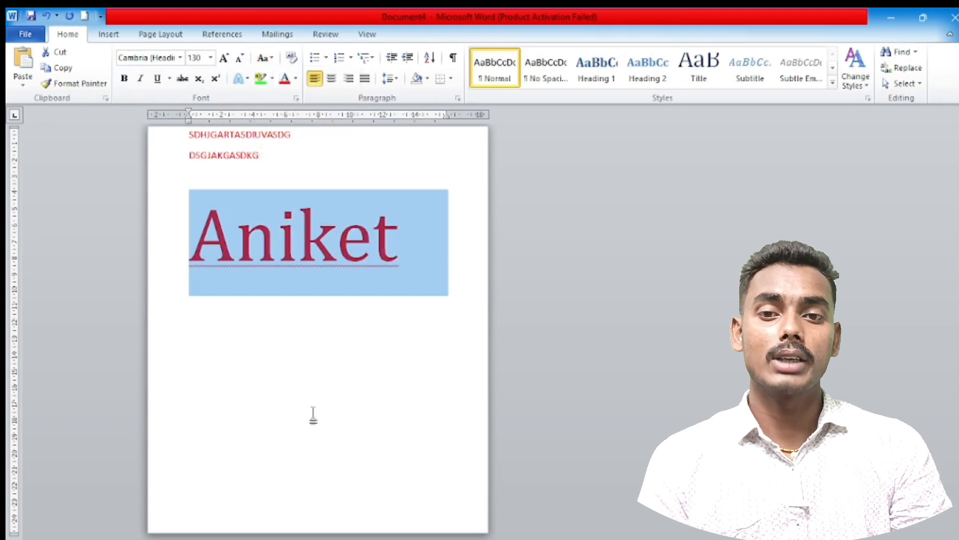
{"action": "left_click", "coordinate": [313, 414]}
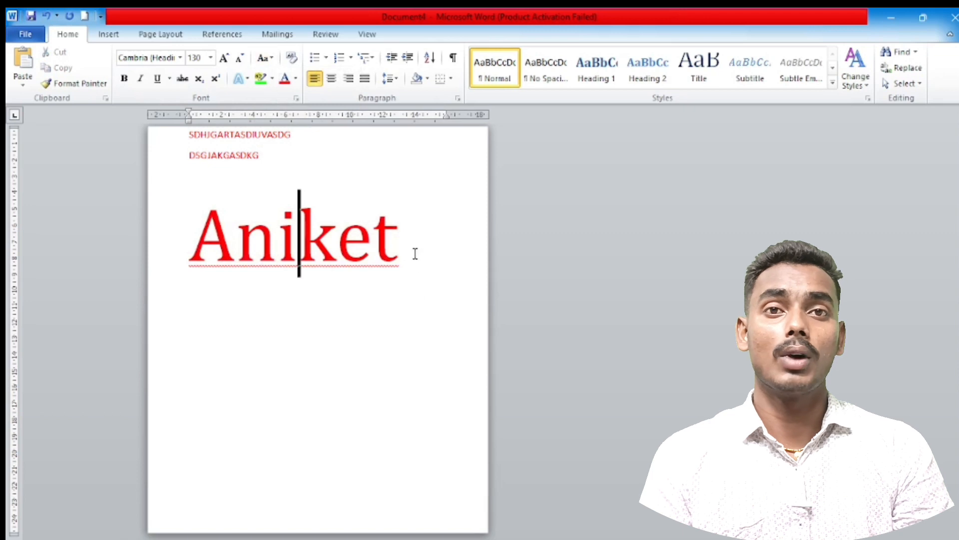
Step: Make the large name bold and italic
{"action": "left_click_drag", "start_coordinate": [413, 250], "coordinate": [171, 280]}
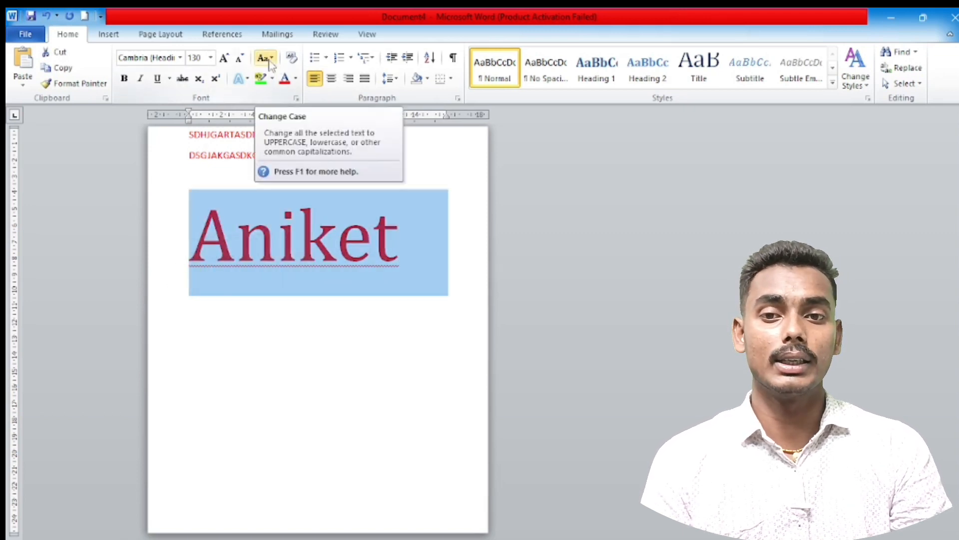
{"action": "left_click", "coordinate": [125, 79]}
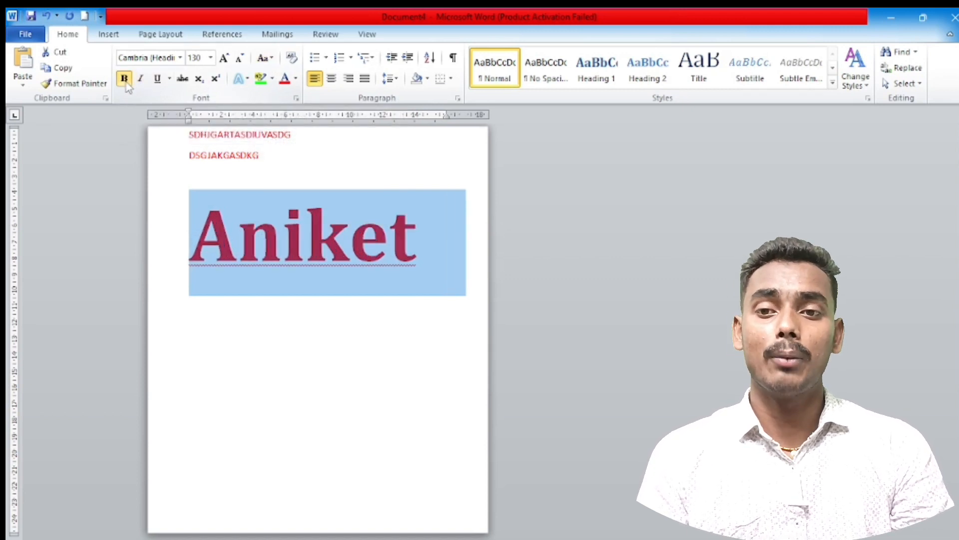
{"action": "left_click", "coordinate": [299, 426]}
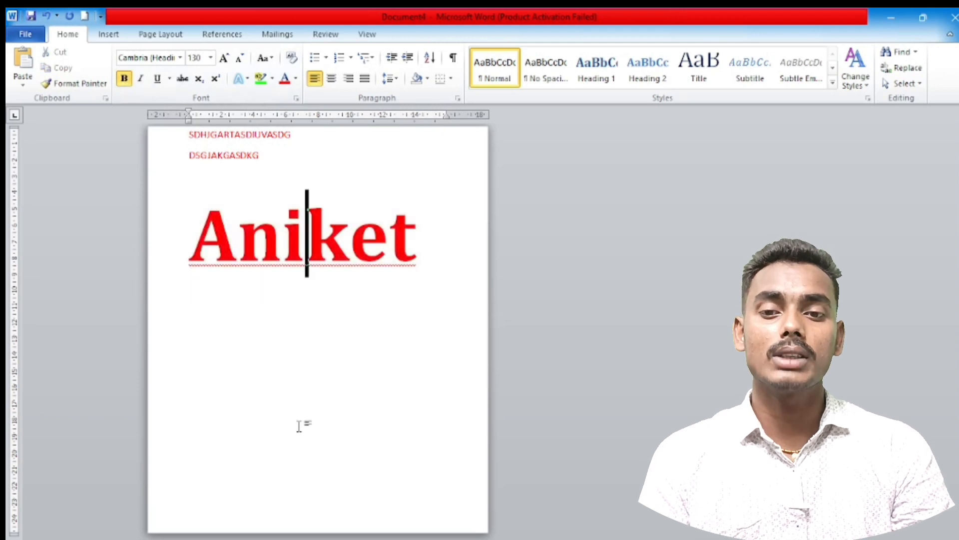
{"action": "left_click", "coordinate": [142, 82]}
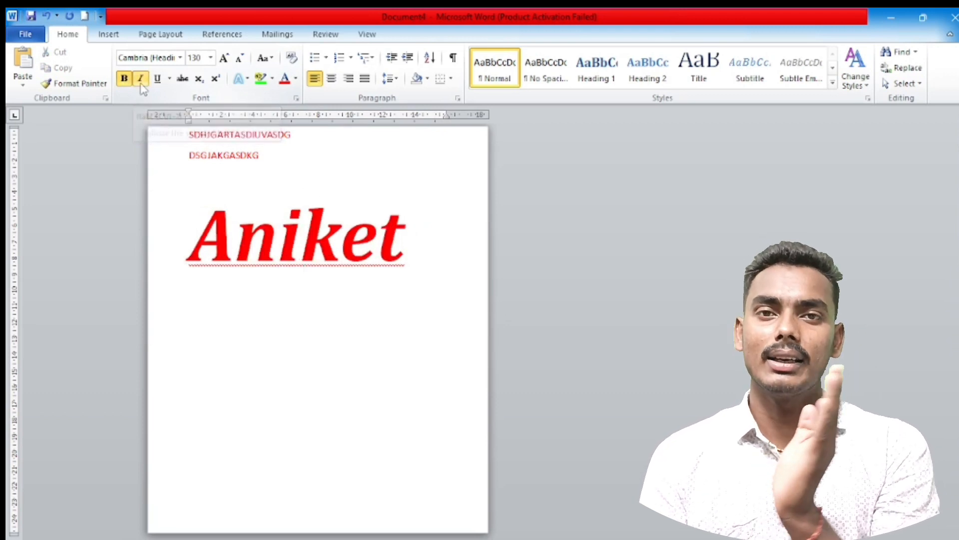
{"action": "left_click", "coordinate": [339, 289]}
Step: Ignore the spelling error flagged on the large name
{"action": "left_click", "coordinate": [432, 260]}
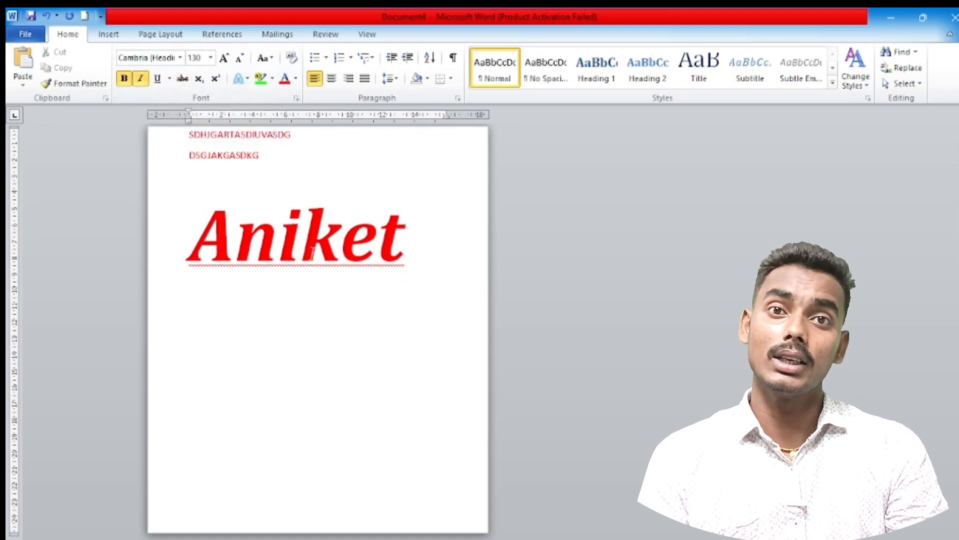
{"action": "right_click", "coordinate": [405, 265]}
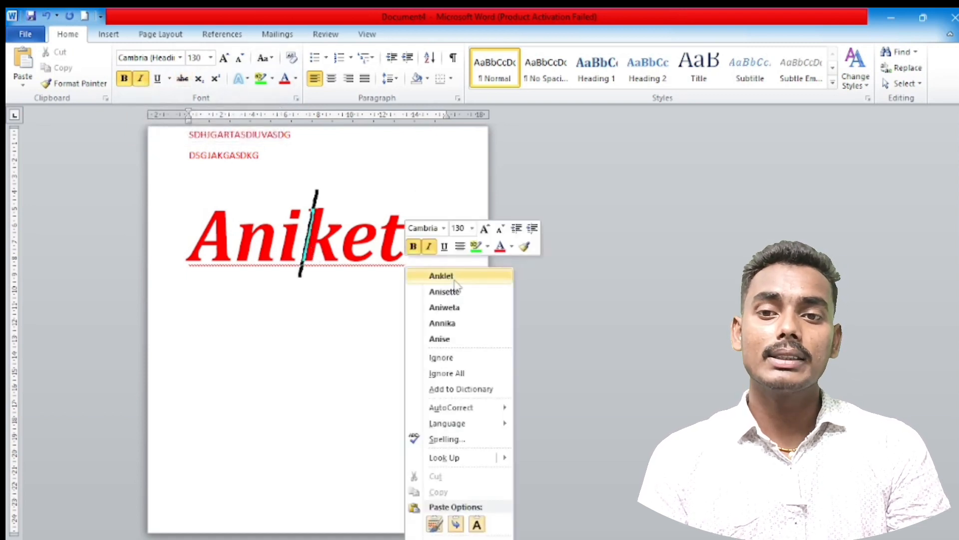
{"action": "left_click", "coordinate": [451, 359]}
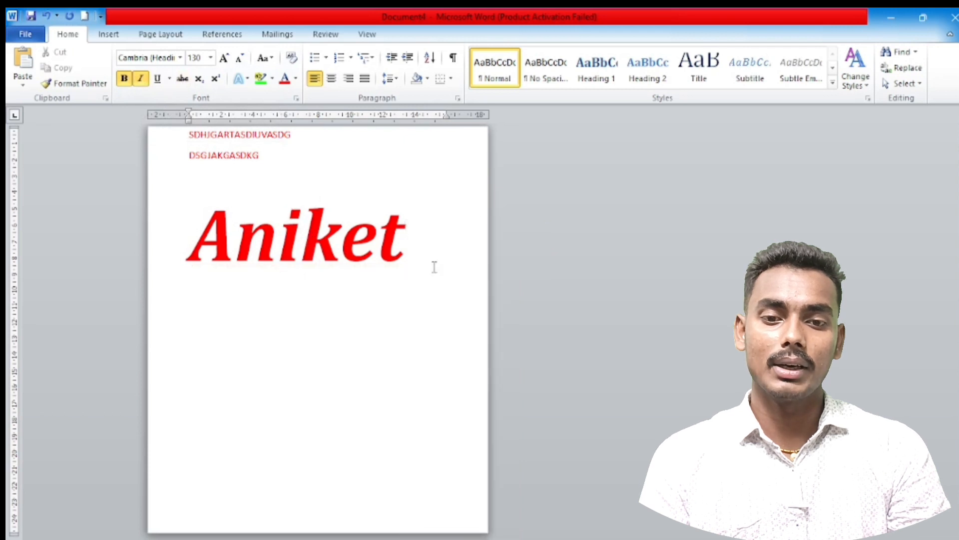
Step: Underline the large name and append the text "S,JRTGART" directly after it
{"action": "left_click_drag", "start_coordinate": [434, 267], "coordinate": [187, 240]}
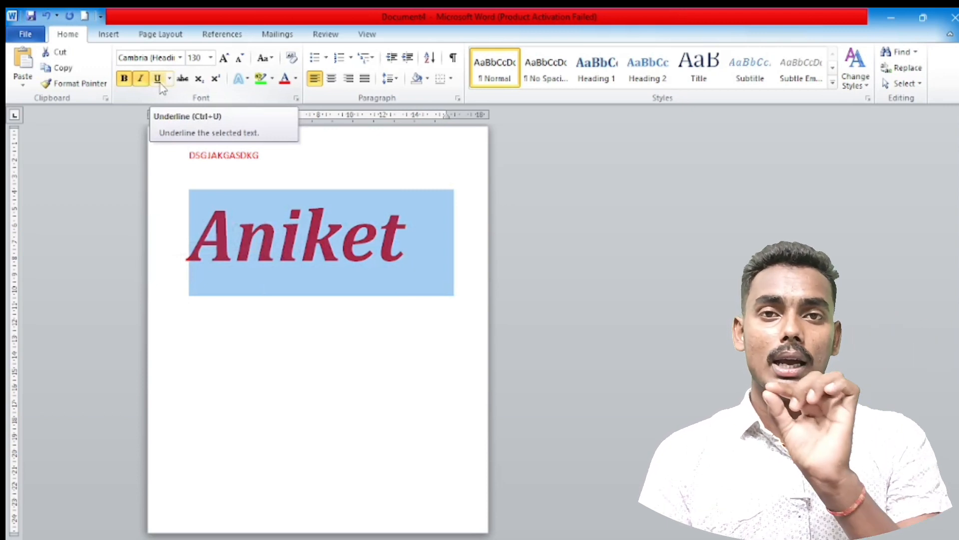
{"action": "left_click", "coordinate": [161, 85]}
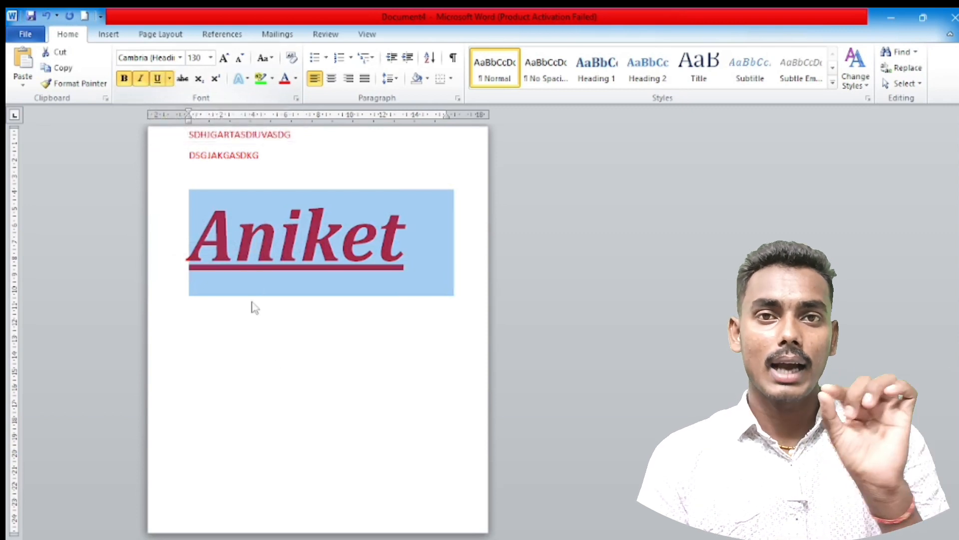
{"action": "left_click", "coordinate": [271, 374]}
{"action": "left_click", "coordinate": [428, 272]}
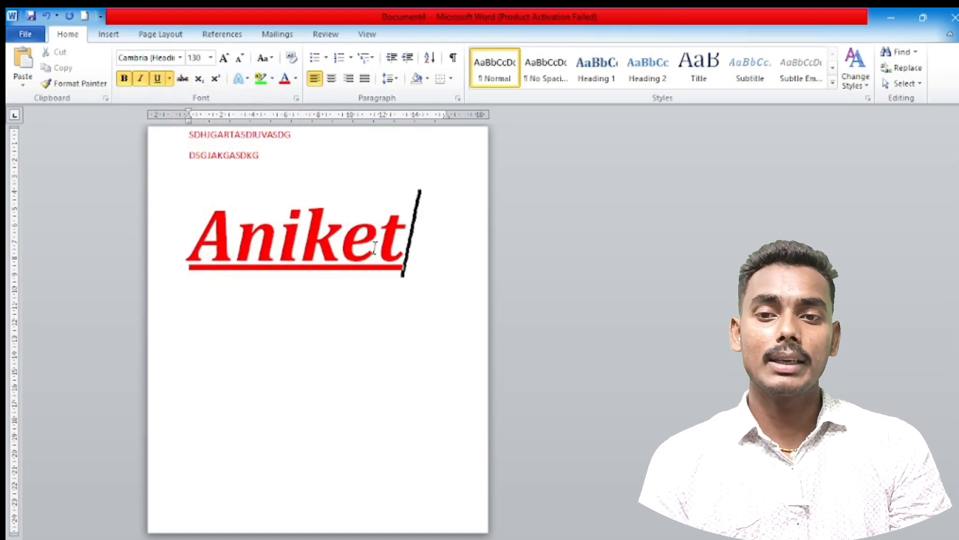
{"action": "type", "text": "SJRTGART"}
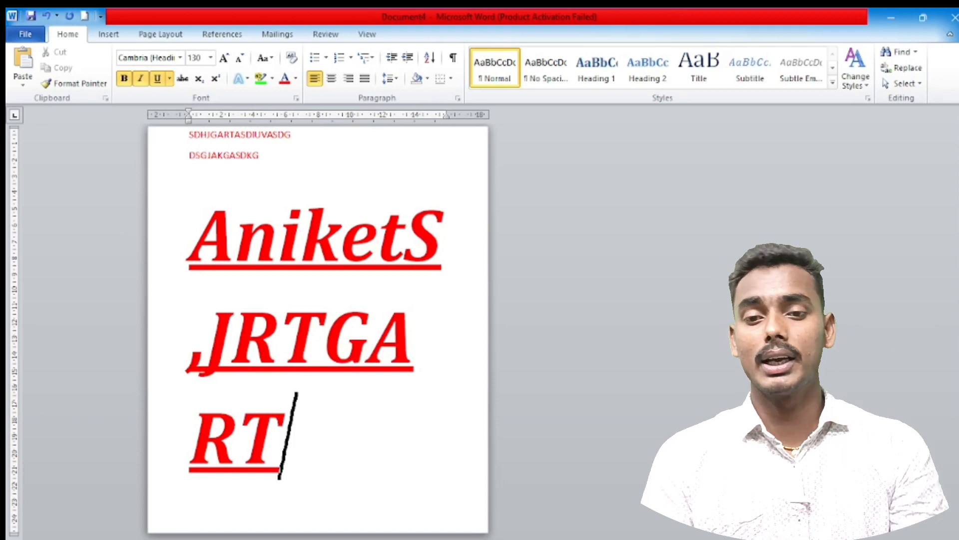
Step: Shrink all text in the document until the large underlined text is 90 pt
{"action": "key", "text": "ctrl+a"}
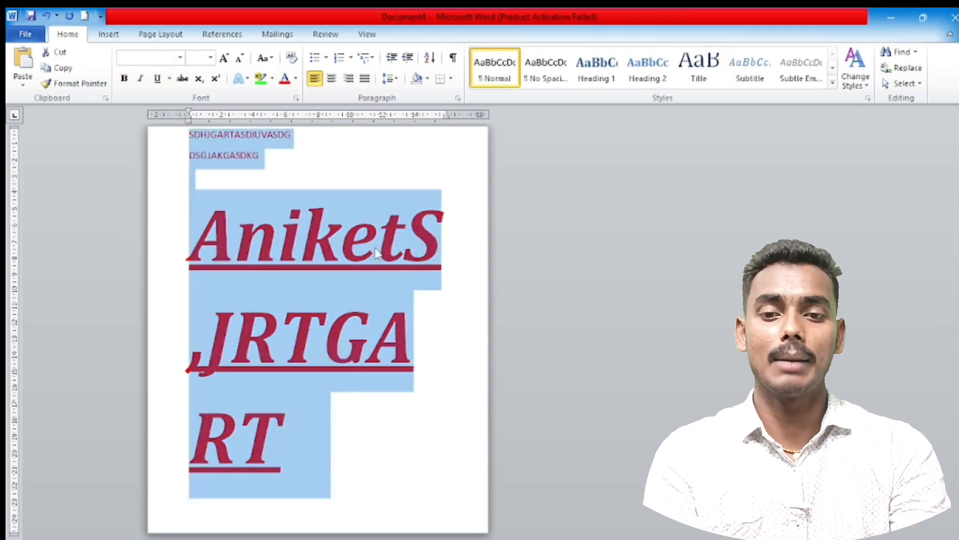
{"action": "left_click", "coordinate": [240, 59]}
{"action": "left_click", "coordinate": [240, 59]}
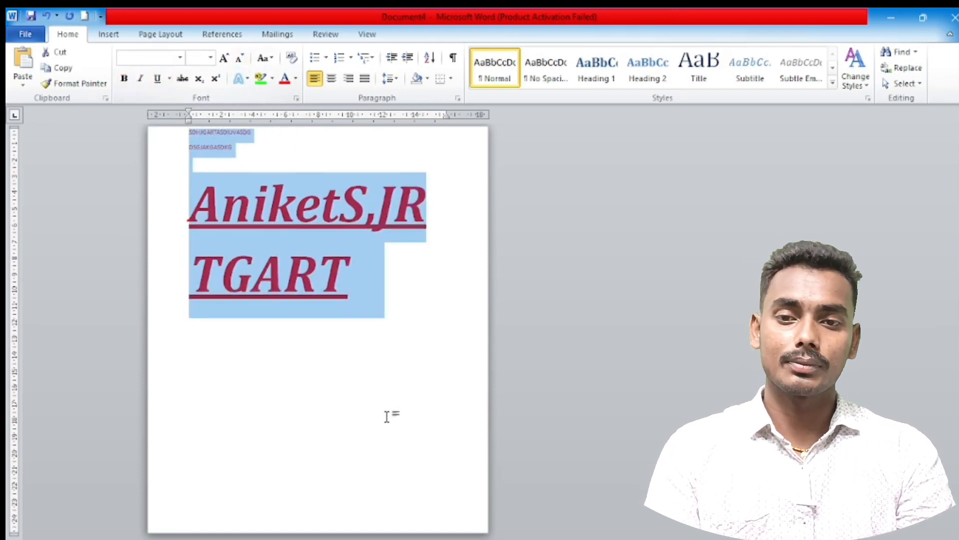
{"action": "left_click", "coordinate": [388, 413]}
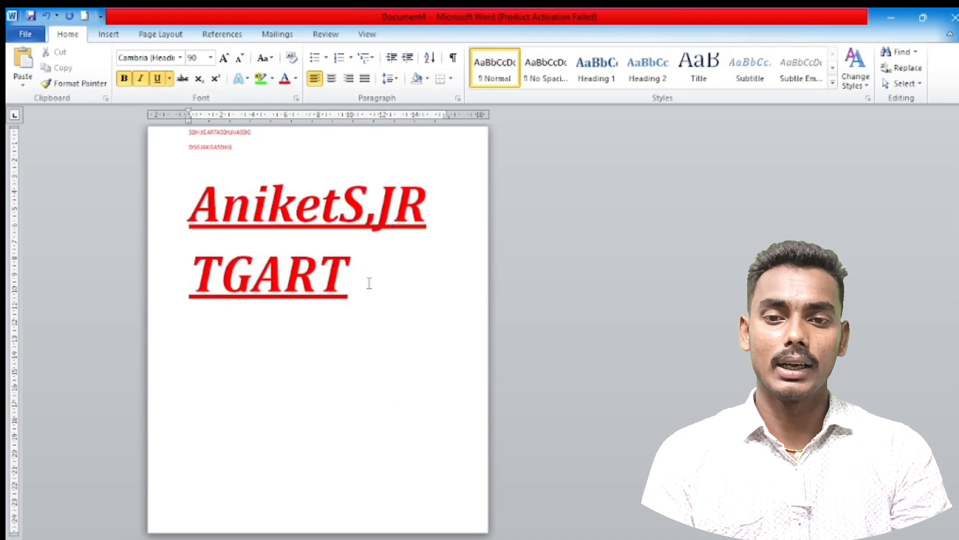
Step: Apply strikethrough to "TGART" on the second line of the large text
{"action": "left_click_drag", "start_coordinate": [370, 283], "coordinate": [190, 277]}
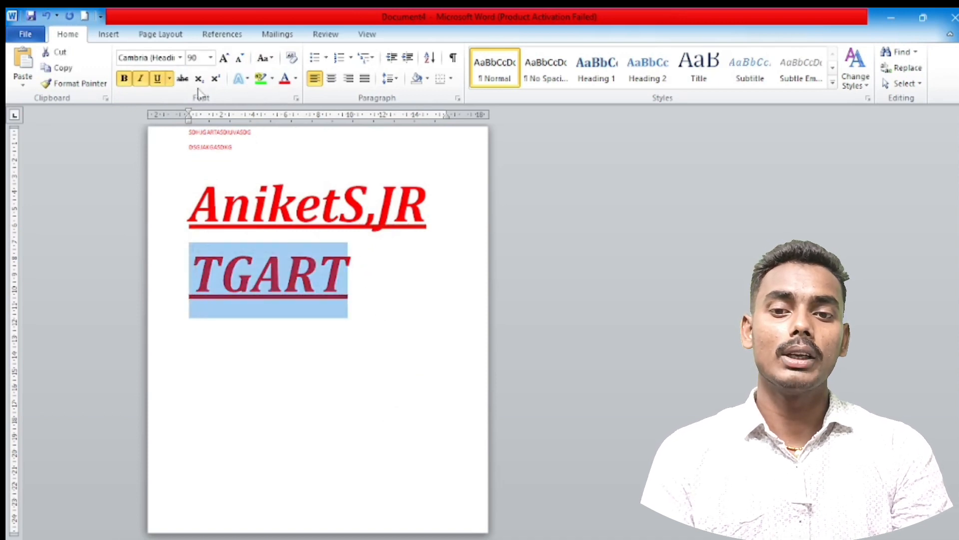
{"action": "left_click", "coordinate": [183, 79]}
{"action": "left_click", "coordinate": [294, 397]}
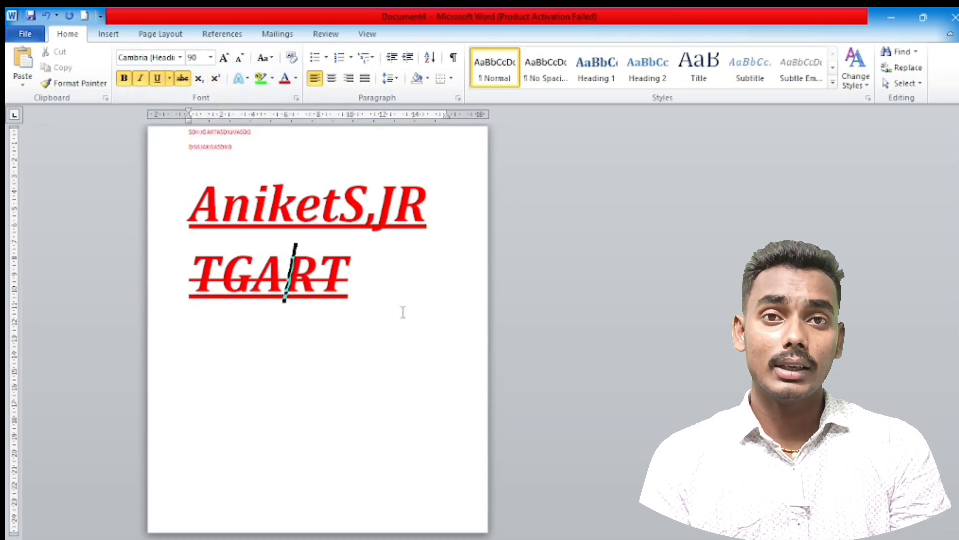
Step: Delete the large underlined text and enter "FATHER" in its place
{"action": "key", "text": "BackSpace"}
{"action": "key", "text": "BackSpace"}
{"action": "key", "text": "BackSpace"}
{"action": "key", "text": "BackSpace"}
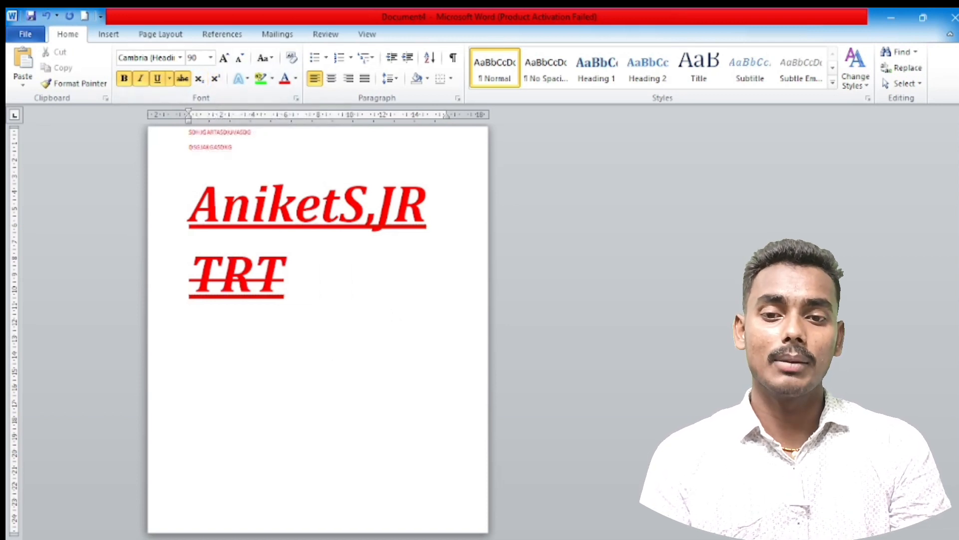
{"action": "left_click", "coordinate": [226, 273]}
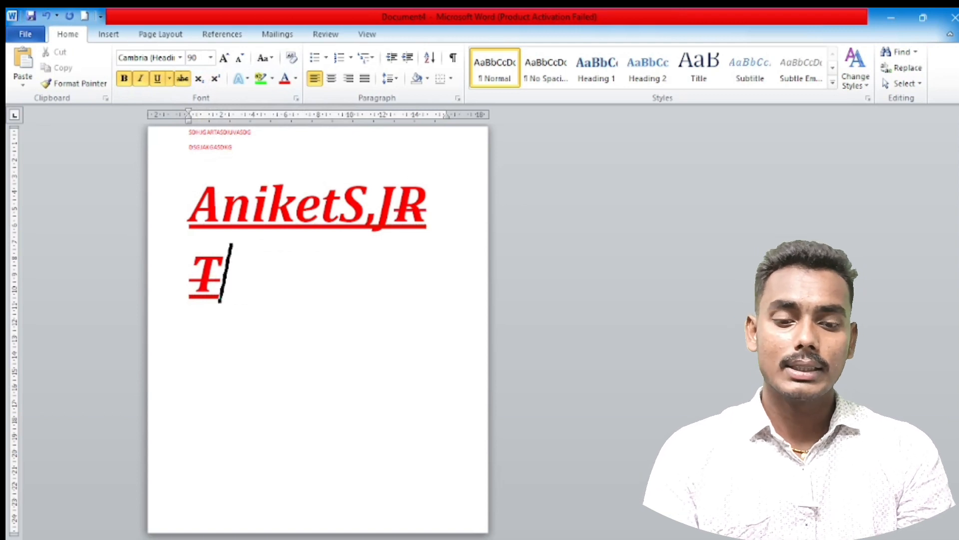
{"action": "key", "text": "BackSpace"}
{"action": "key", "text": "BackSpace"}
{"action": "key", "text": "BackSpace"}
{"action": "key", "text": "BackSpace"}
{"action": "key", "text": "BackSpace"}
{"action": "key", "text": "BackSpace"}
{"action": "key", "text": "BackSpace"}
{"action": "key", "text": "BackSpace"}
{"action": "key", "text": "BackSpace"}
{"action": "key", "text": "BackSpace"}
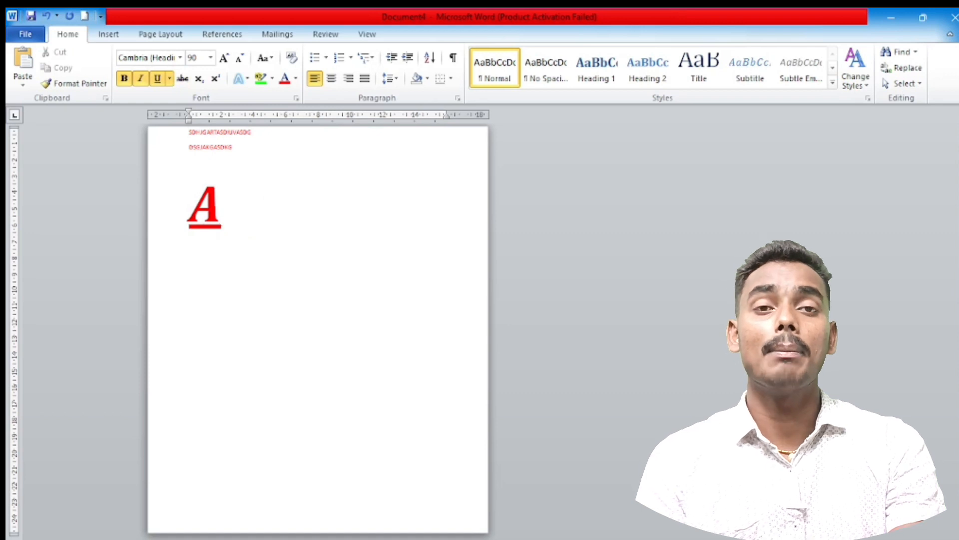
{"action": "key", "text": "BackSpace"}
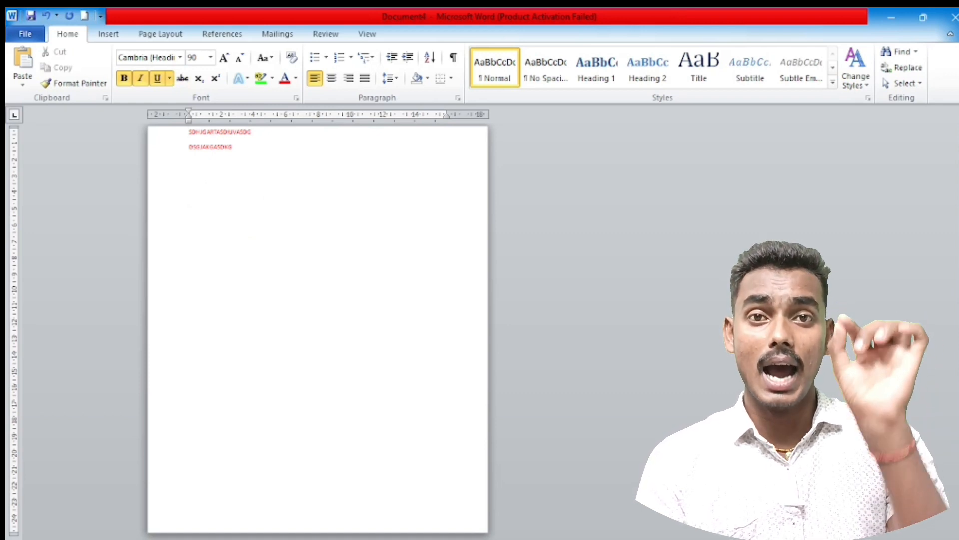
{"action": "type", "text": "FATHER"}
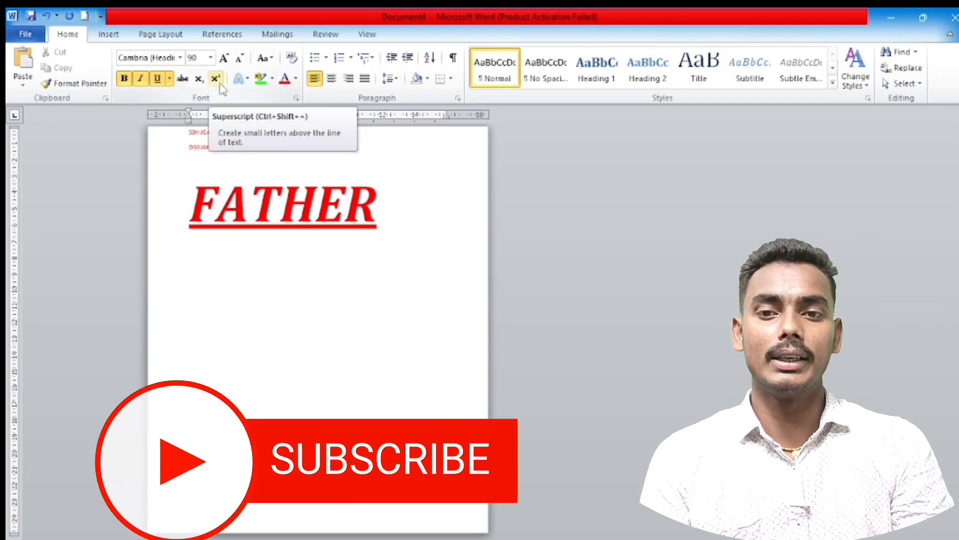
Step: Append a superscript "S" to "FATHER" and replace it with a subscript "S"
{"action": "left_click", "coordinate": [221, 85]}
{"action": "type", "text": "S"}
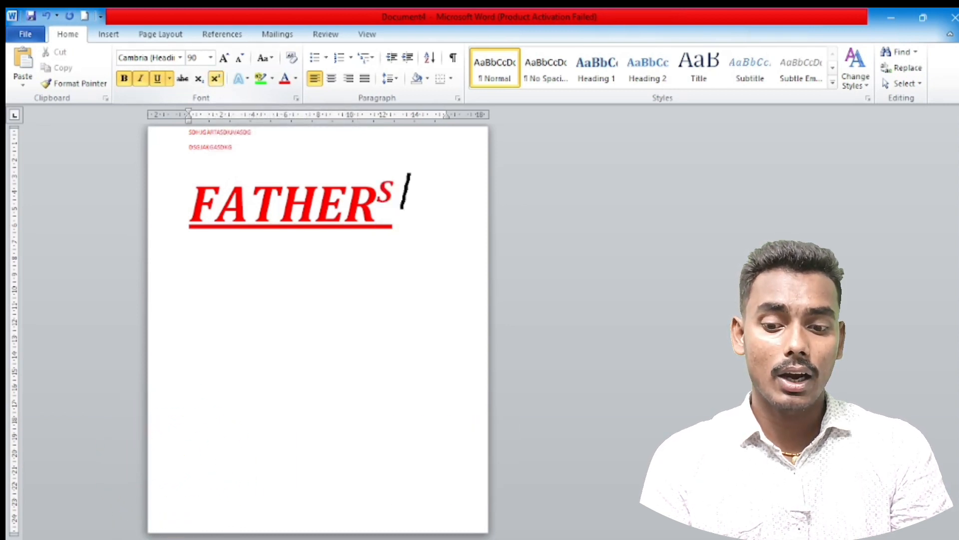
{"action": "key", "text": "BackSpace"}
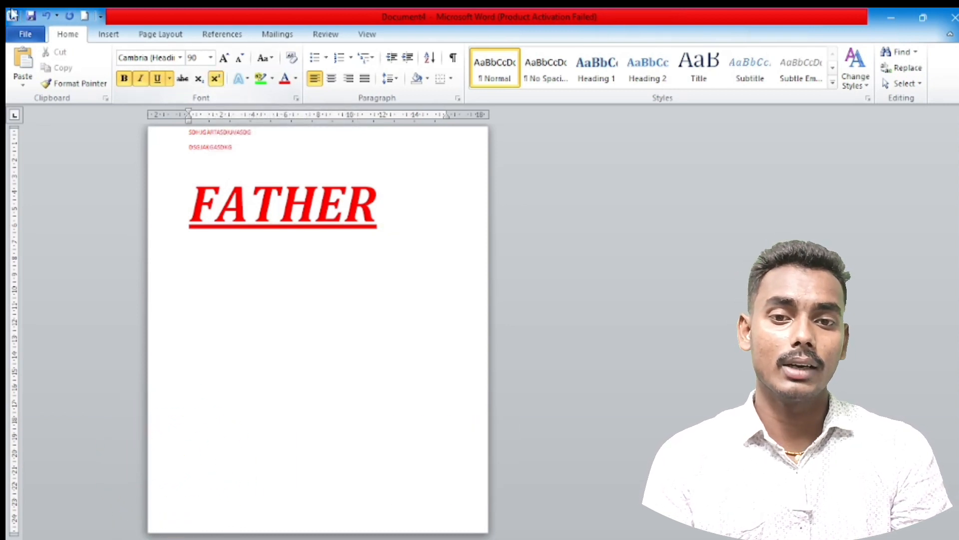
{"action": "left_click", "coordinate": [199, 79]}
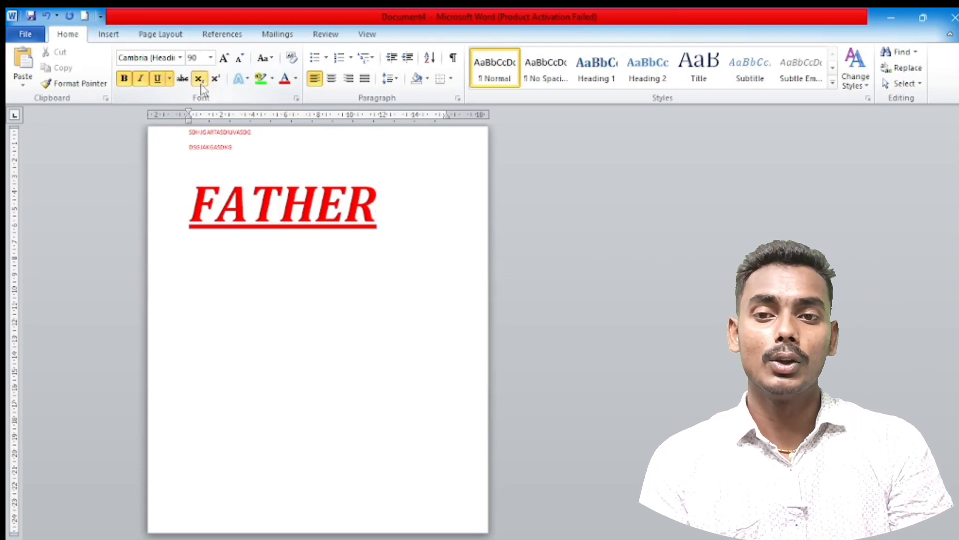
{"action": "type", "text": "S"}
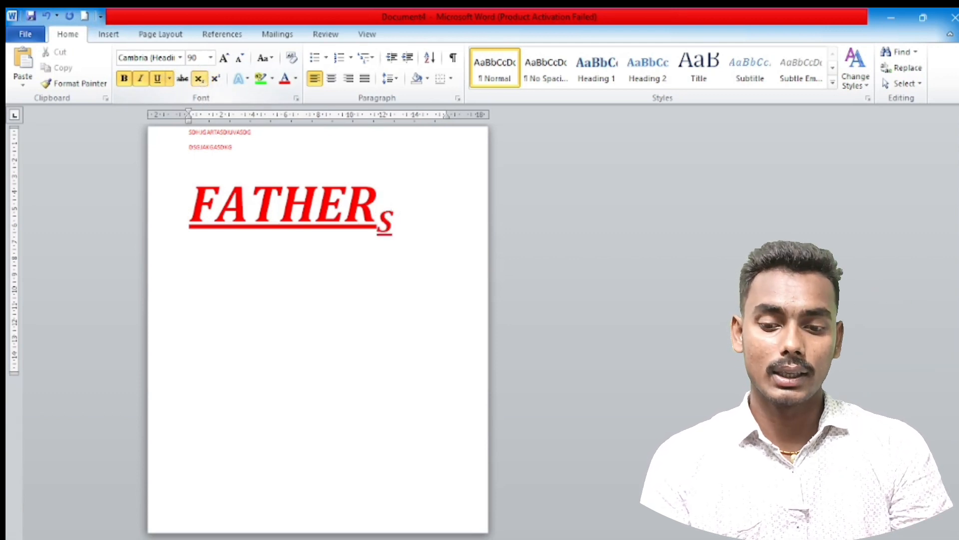
Step: Apply the black gradient text effect to the whole "FATHERS" line
{"action": "left_click", "coordinate": [250, 83]}
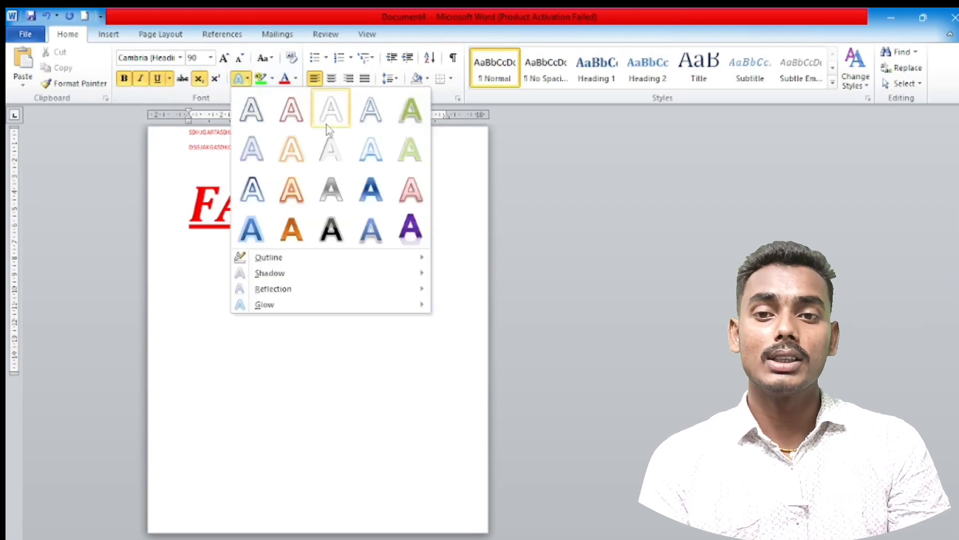
{"action": "left_click", "coordinate": [349, 400]}
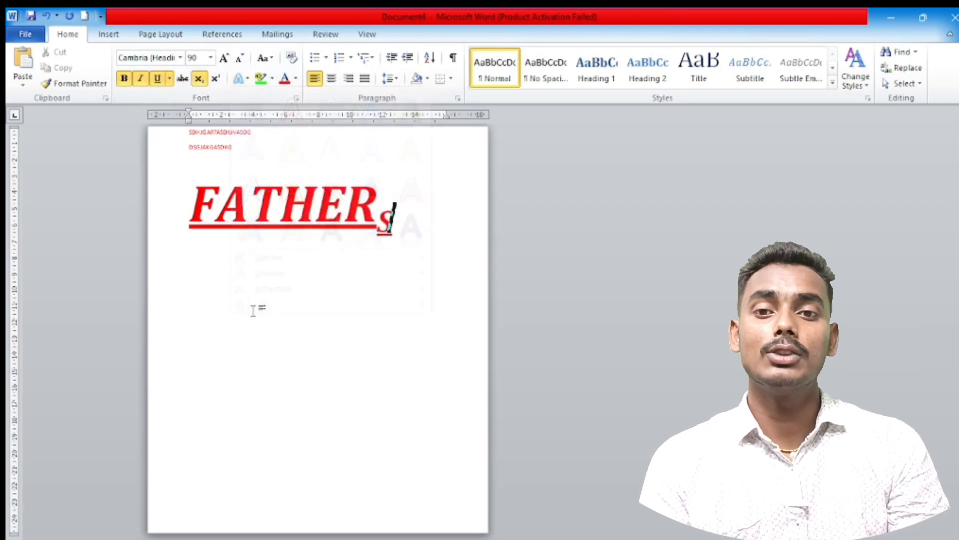
{"action": "left_click_drag", "start_coordinate": [185, 192], "coordinate": [364, 196]}
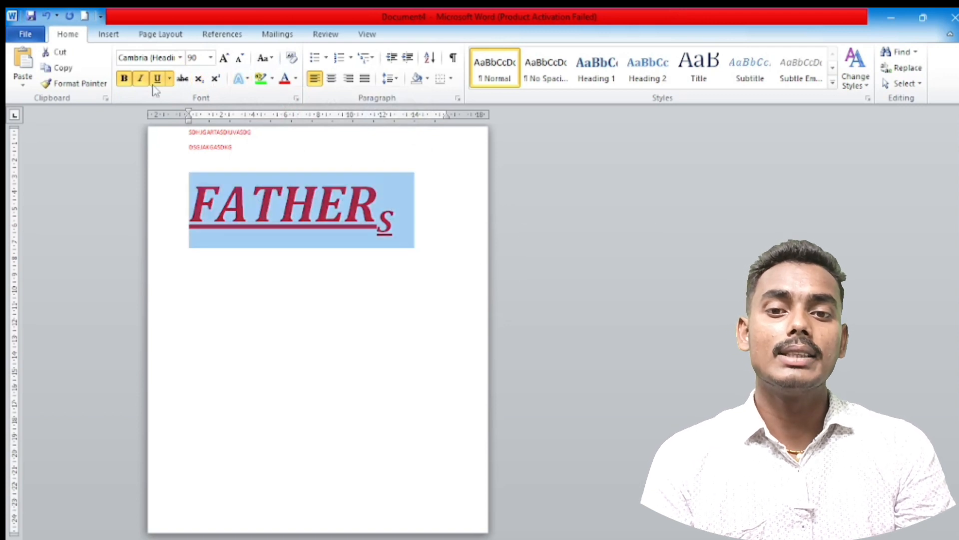
{"action": "left_click", "coordinate": [248, 80]}
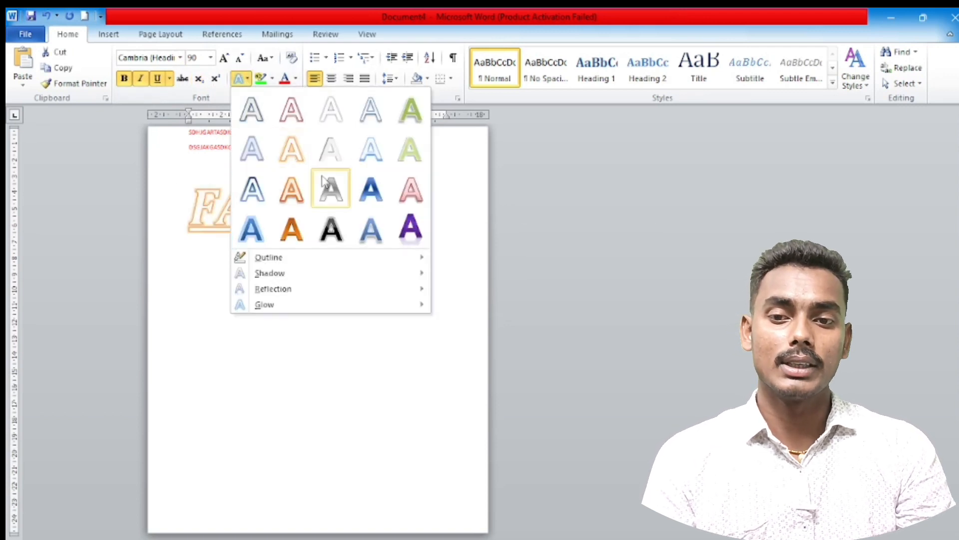
{"action": "left_click", "coordinate": [330, 228]}
{"action": "left_click", "coordinate": [338, 371]}
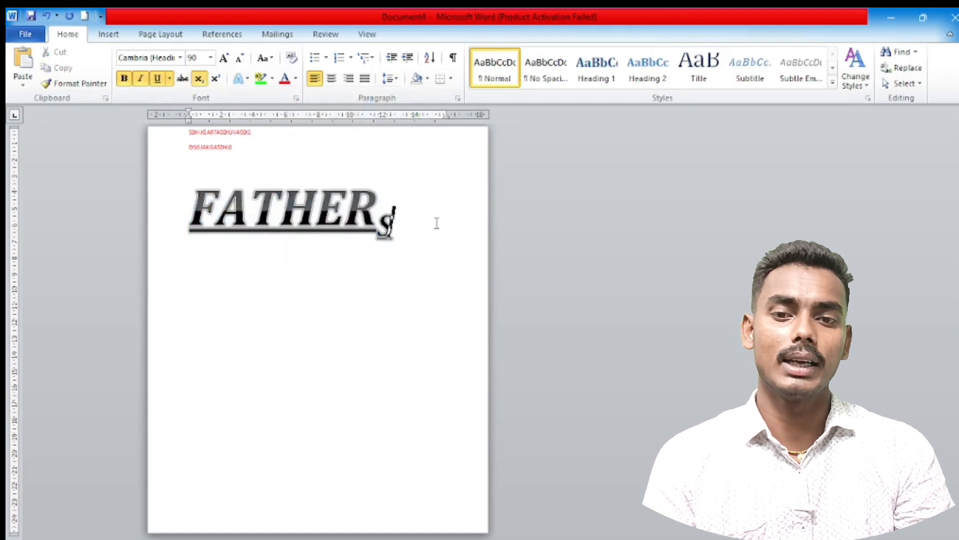
Step: Change the font colour of the "FATHERS" line to the standard yellow
{"action": "left_click", "coordinate": [295, 78]}
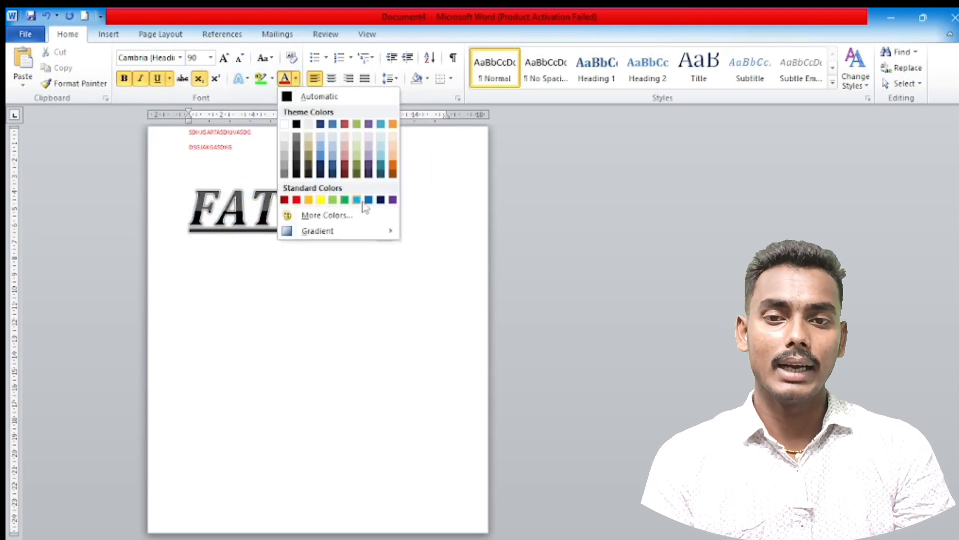
{"action": "left_click", "coordinate": [413, 224]}
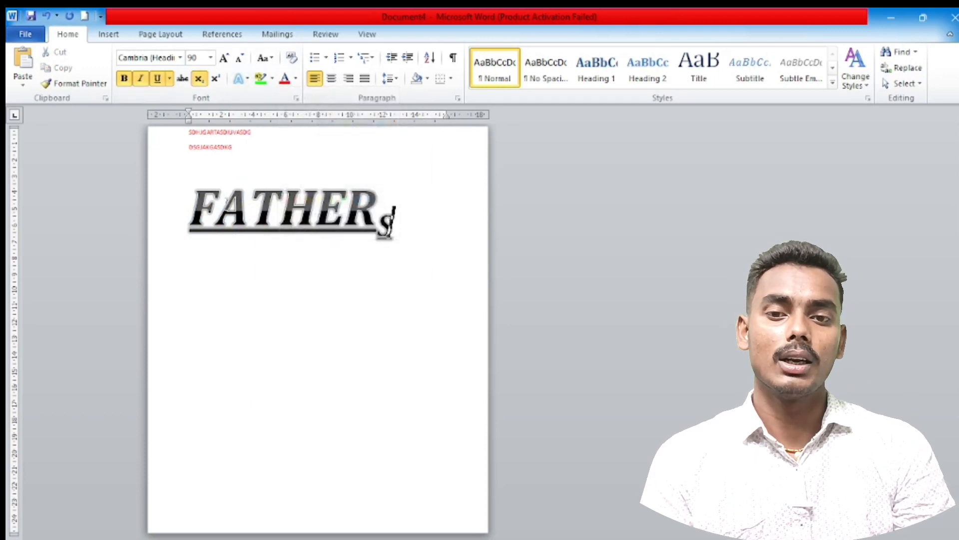
{"action": "left_click_drag", "start_coordinate": [436, 221], "coordinate": [180, 214]}
{"action": "left_click", "coordinate": [296, 79]}
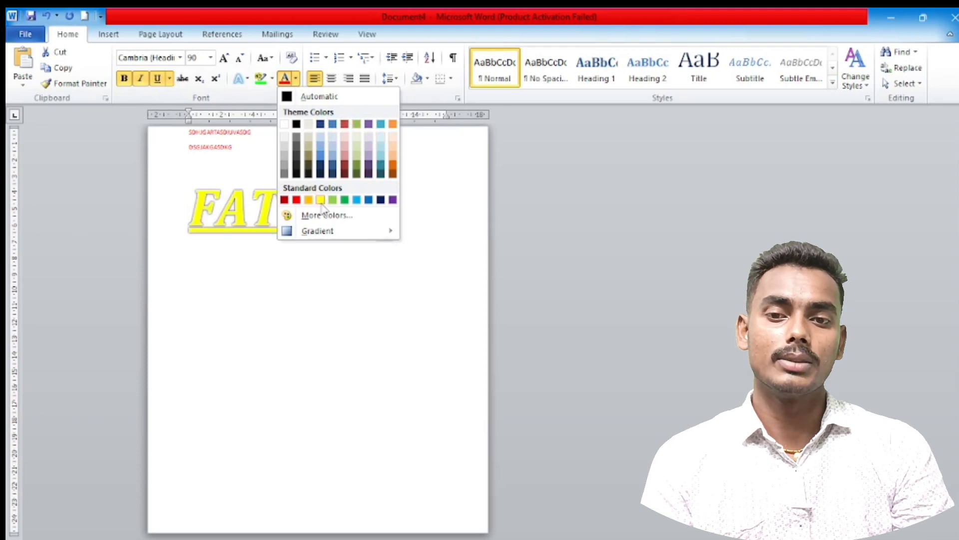
{"action": "left_click", "coordinate": [320, 200]}
{"action": "left_click", "coordinate": [318, 372]}
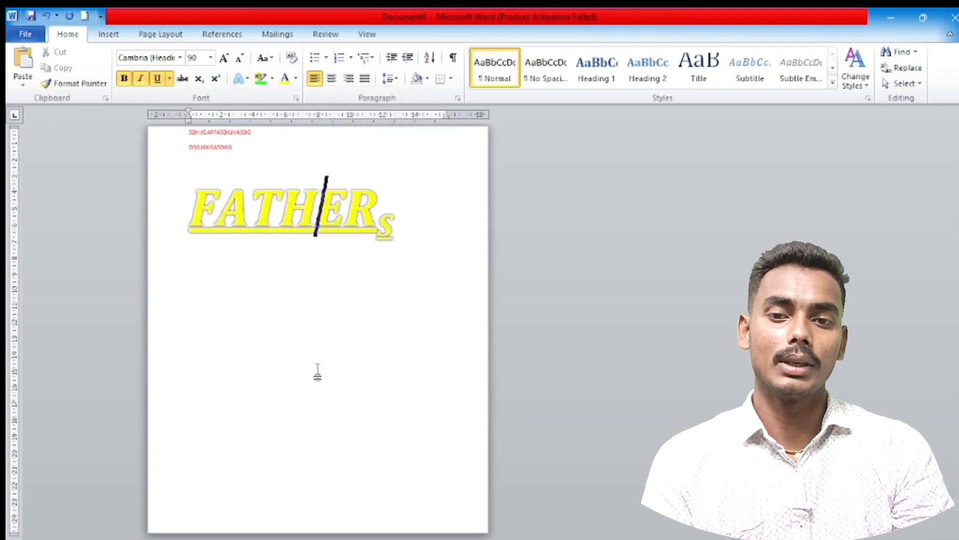
Step: Format the "FATHERS" line as a bulleted item with the solid round bullet
{"action": "left_click", "coordinate": [440, 243]}
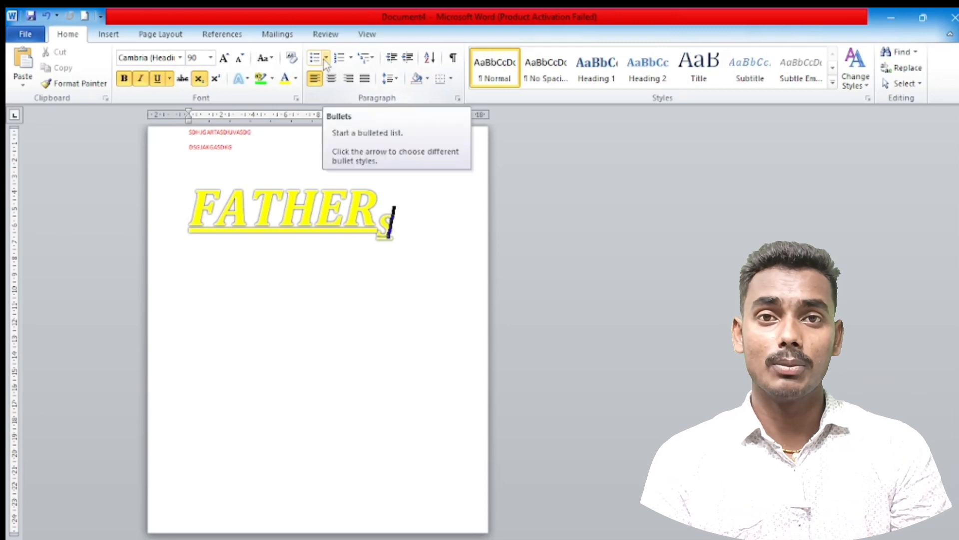
{"action": "left_click", "coordinate": [325, 59]}
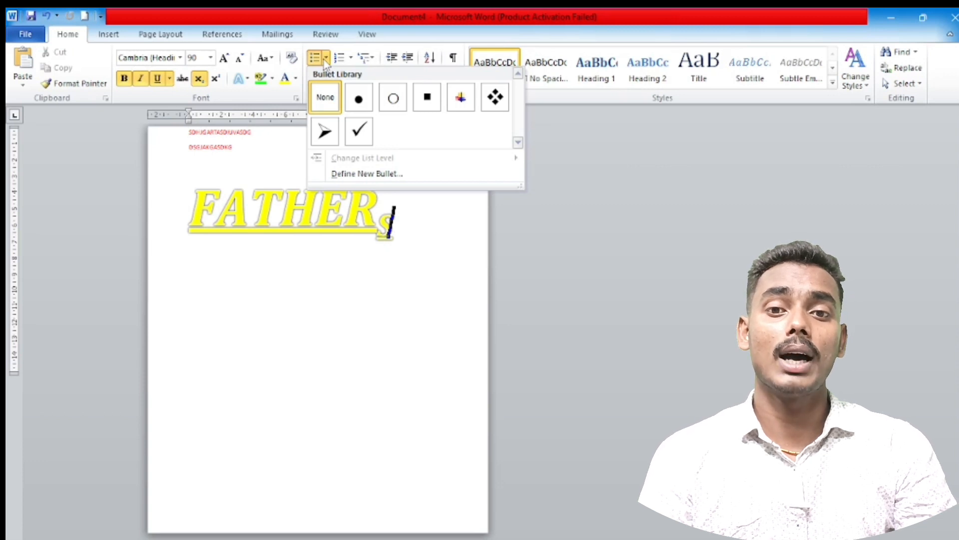
{"action": "left_click", "coordinate": [358, 99]}
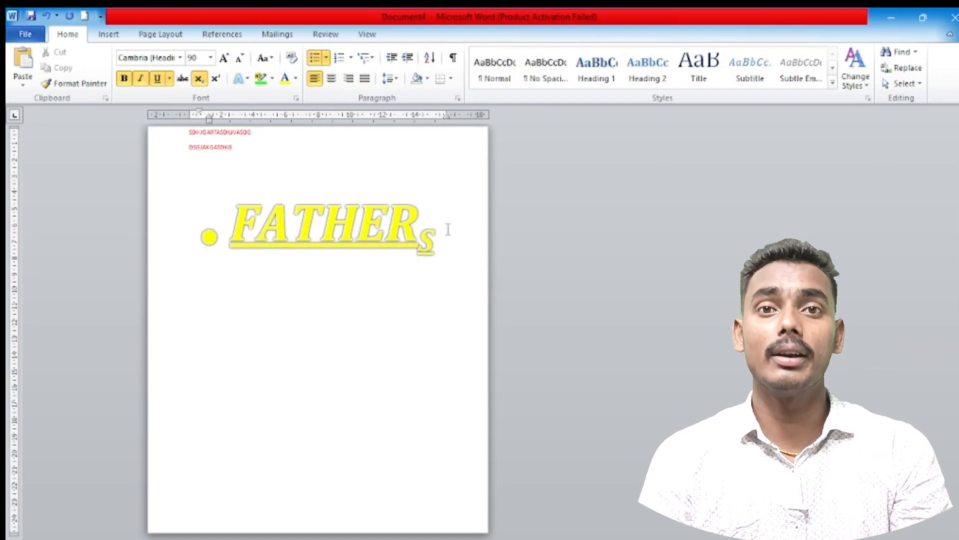
Step: Add the lines "HJDSDGFJHG", "DSHFJSDF" and "SDFHJSD" below "FATHERS", leaving no empty bullet at the end
{"action": "key", "text": "Return"}
{"action": "type", "text": "HJDSDGFJHG"}
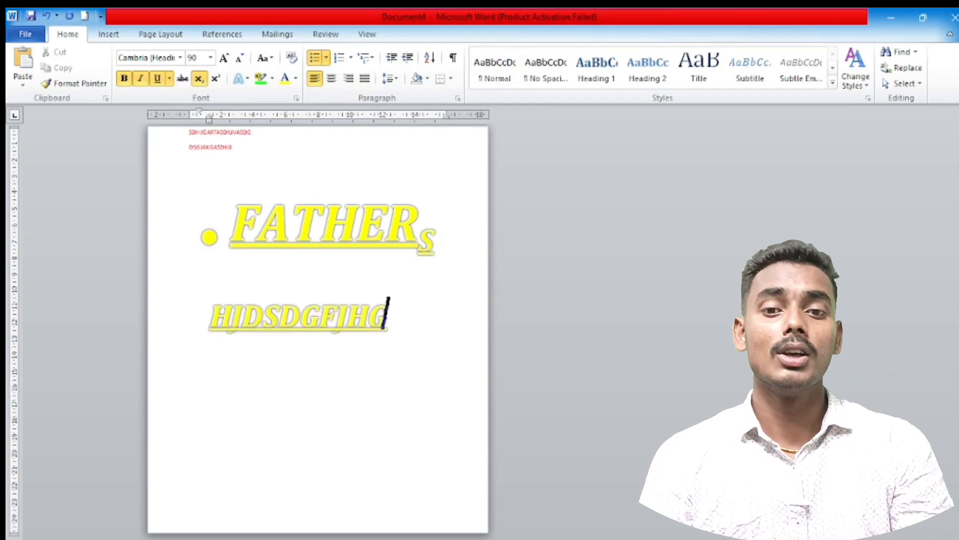
{"action": "key", "text": "Return"}
{"action": "type", "text": "DSHFJSDF"}
{"action": "key", "text": "Return"}
{"action": "type", "text": "SDFHJSDF"}
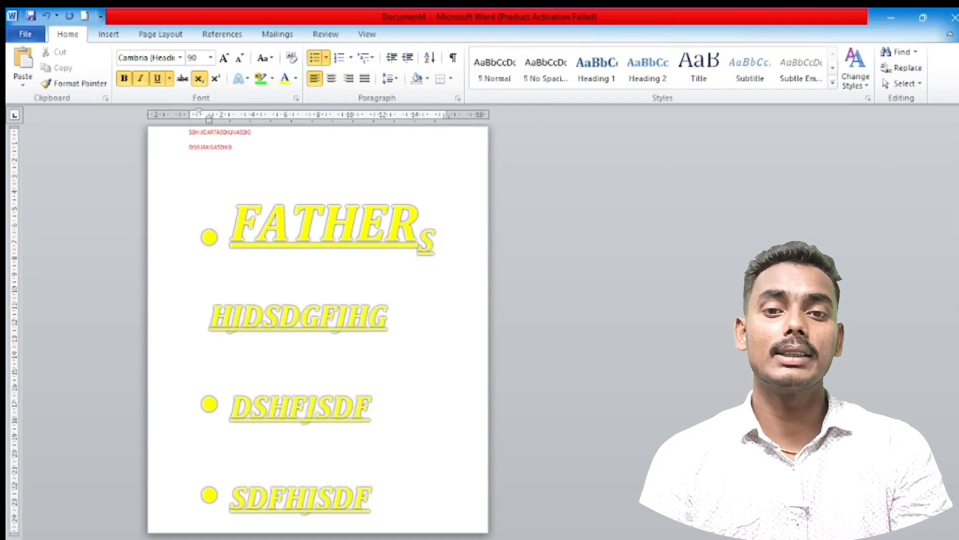
{"action": "key", "text": "Return"}
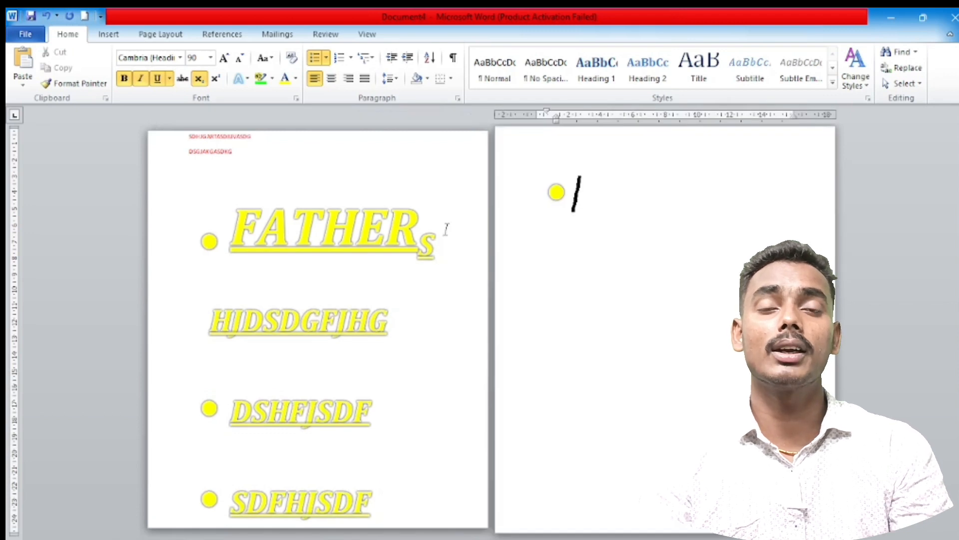
{"action": "key", "text": "BackSpace"}
{"action": "key", "text": "BackSpace"}
{"action": "key", "text": "BackSpace"}
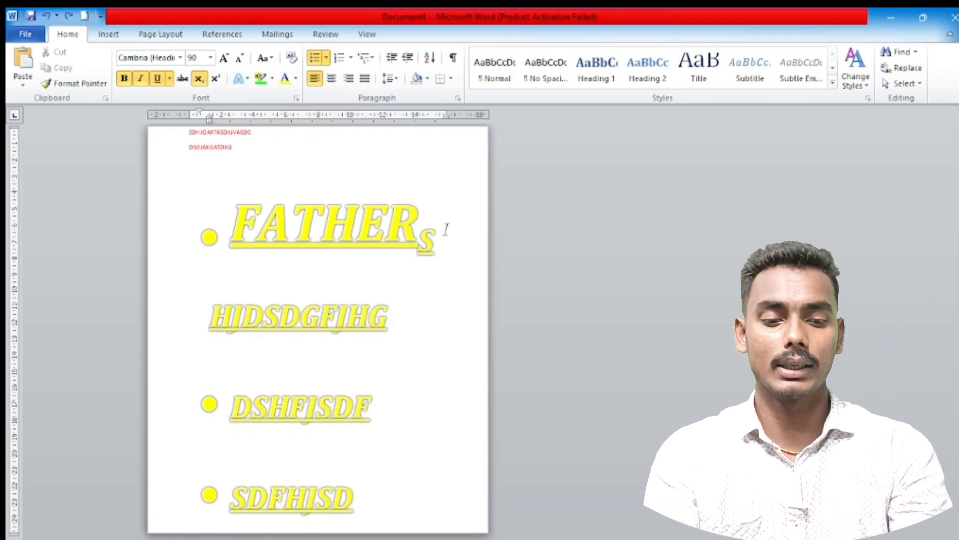
Step: Shrink all text in the document until the bulleted text is 26 pt
{"action": "key", "text": "ctrl+a"}
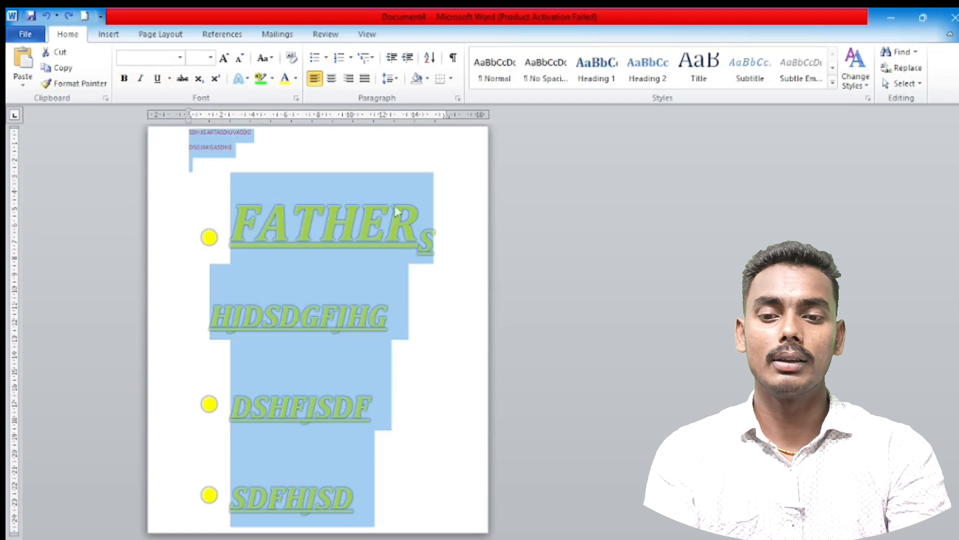
{"action": "left_click", "coordinate": [240, 59]}
{"action": "left_click", "coordinate": [240, 58]}
{"action": "left_click", "coordinate": [240, 58]}
{"action": "left_click", "coordinate": [240, 58]}
{"action": "left_click", "coordinate": [240, 58]}
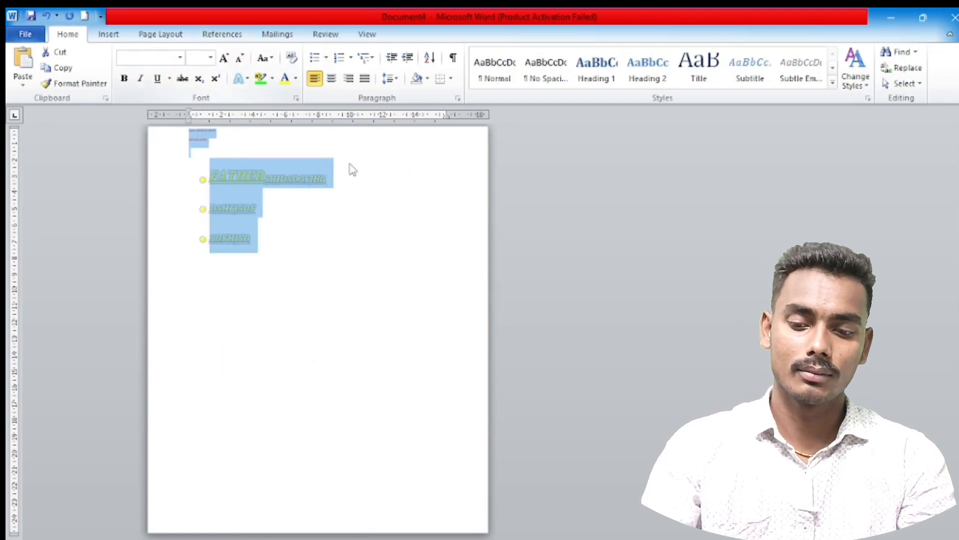
Step: Insert two bulleted items of filler text after the "DSHFJSDF" item
{"action": "left_click", "coordinate": [382, 203]}
{"action": "key", "text": "Return"}
{"action": "type", "text": "ASRUASOHRAER"}
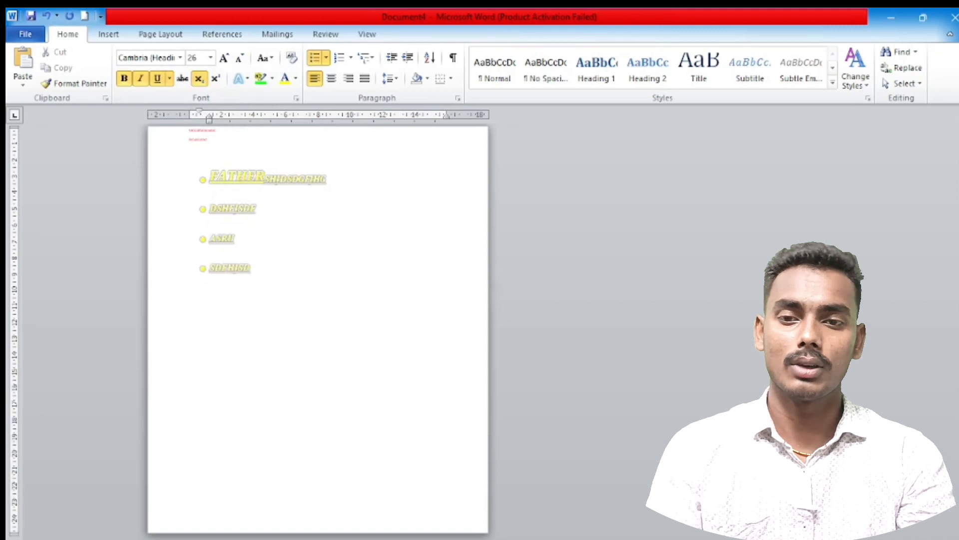
{"action": "key", "text": "Return"}
{"action": "type", "text": "AEWTUIEF"}
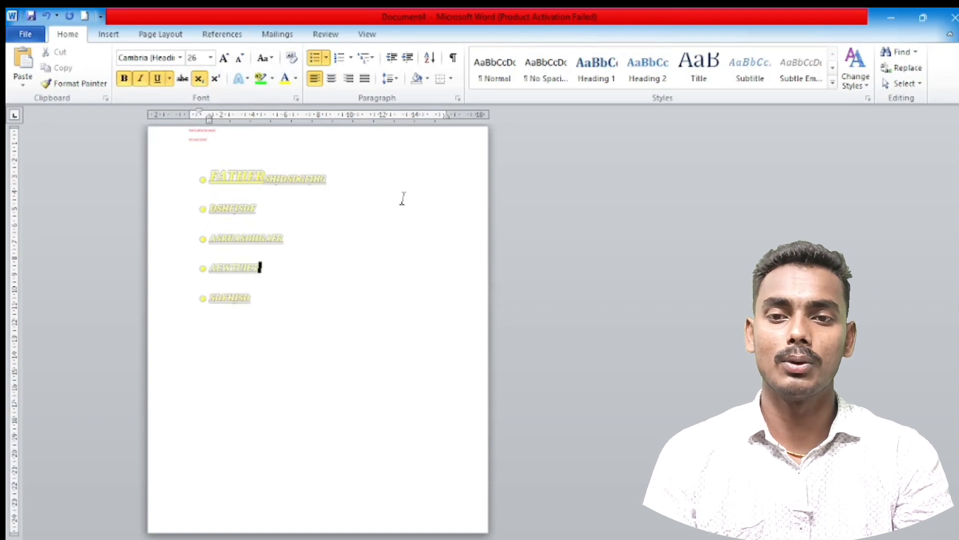
Step: Change the list's bullets to the four-diamond style and continue the list with more filler text and an empty item
{"action": "left_click", "coordinate": [326, 58]}
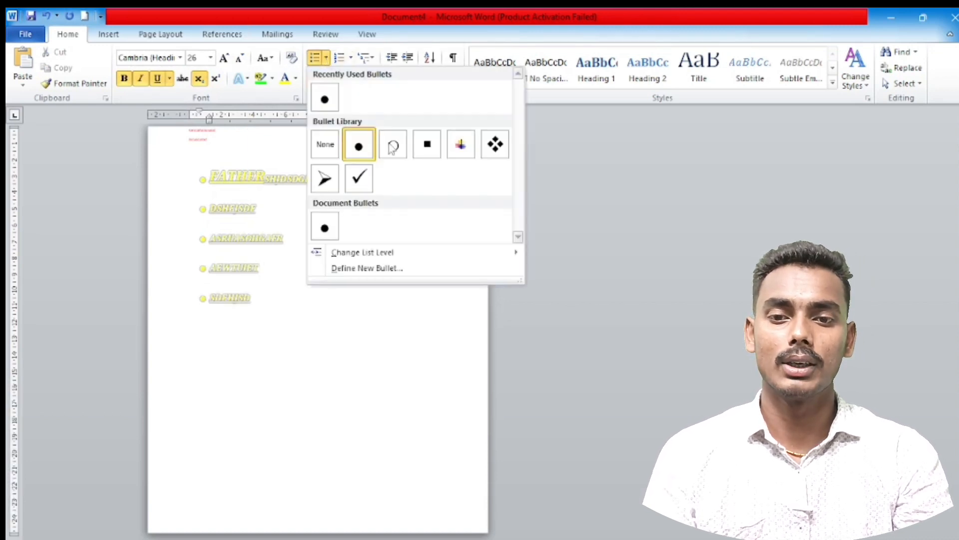
{"action": "left_click", "coordinate": [496, 145]}
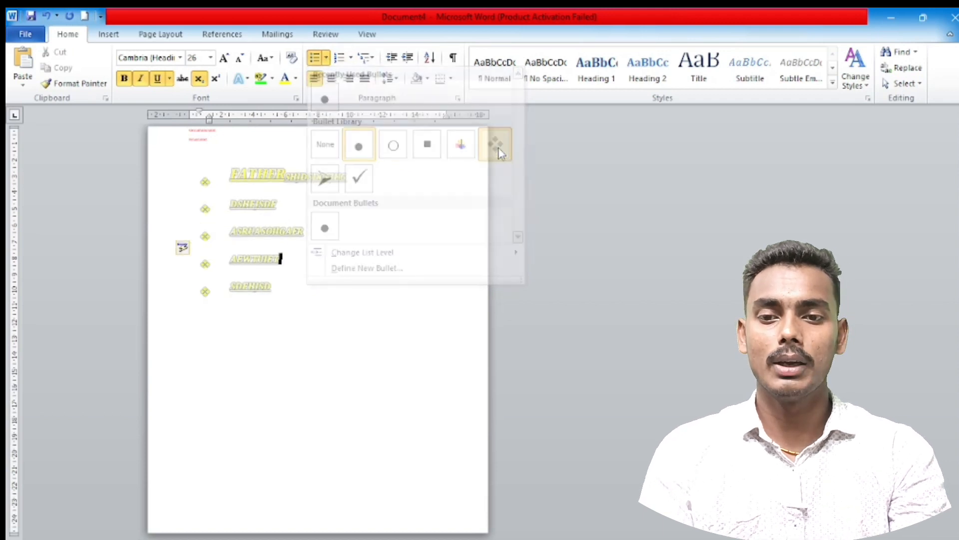
{"action": "type", "text": "WETHASWR"}
{"action": "key", "text": "Return"}
{"action": "type", "text": "WE"}
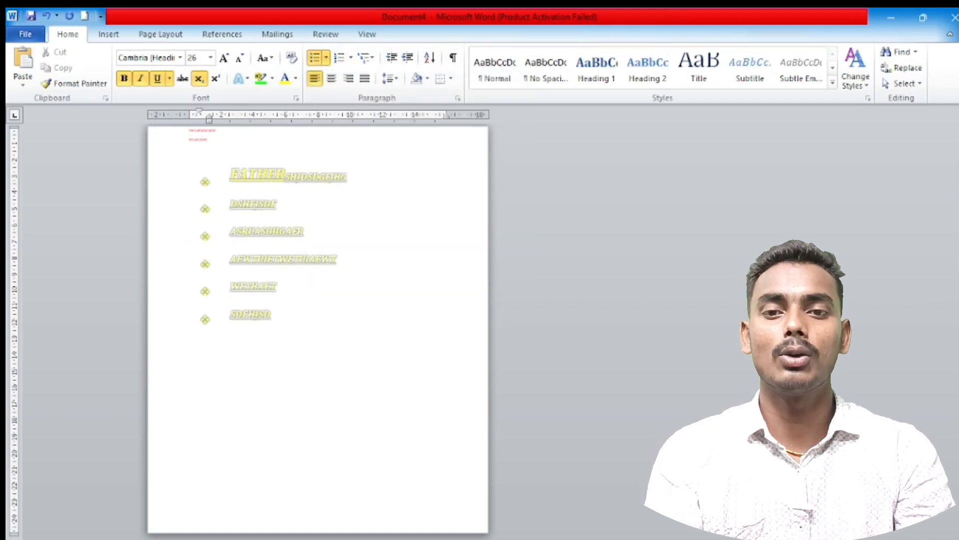
{"action": "type", "text": "THAER"}
{"action": "key", "text": "Return"}
Step: Recolour all the document's text dark red and then standard red
{"action": "key", "text": "ctrl+a"}
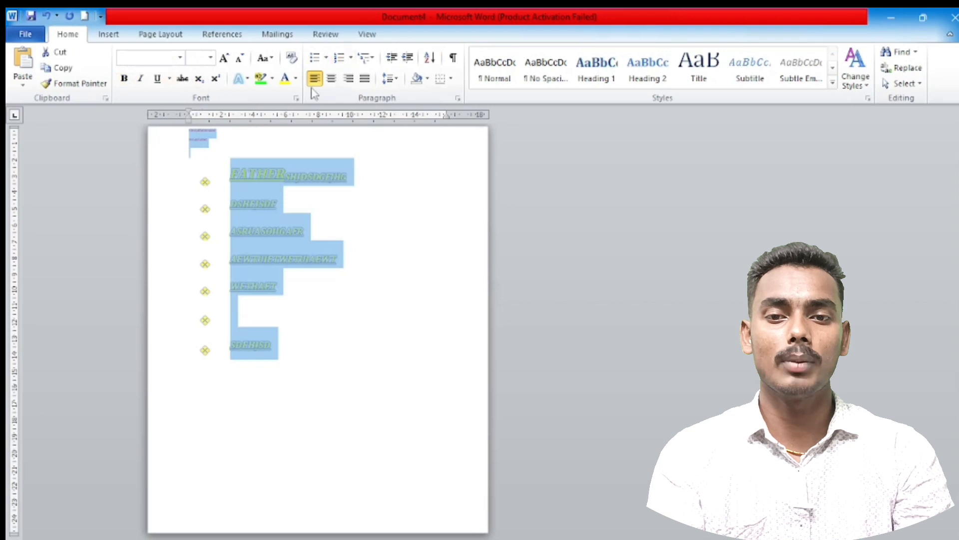
{"action": "left_click", "coordinate": [295, 82]}
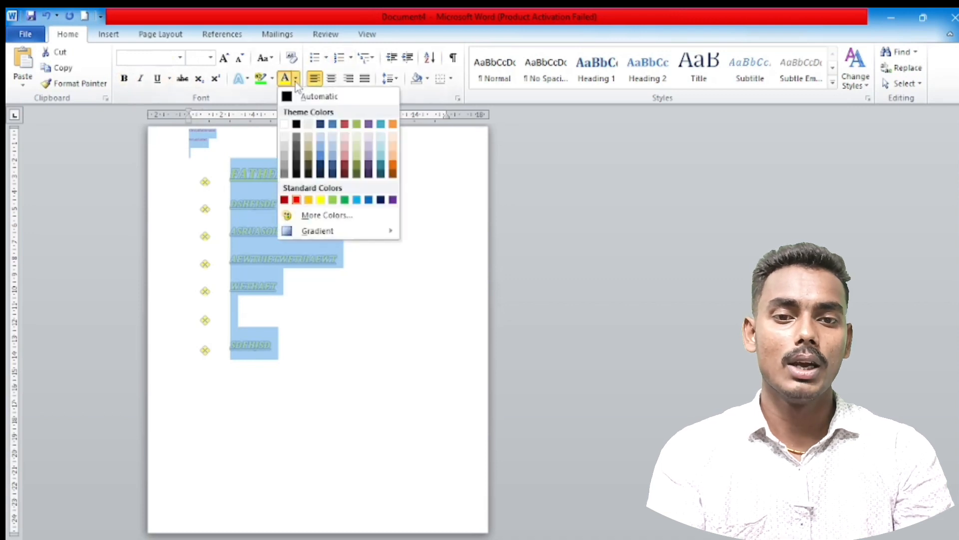
{"action": "left_click", "coordinate": [284, 200]}
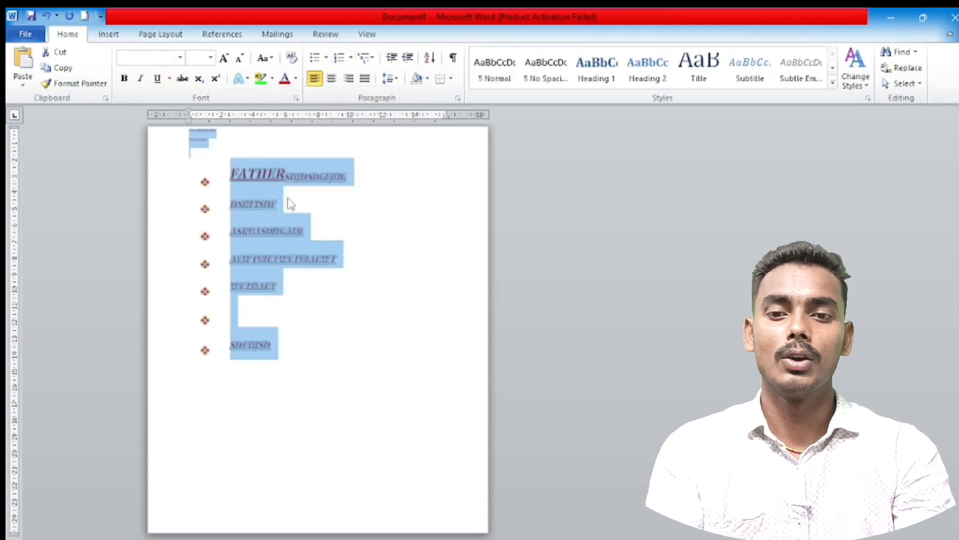
{"action": "left_click", "coordinate": [296, 81]}
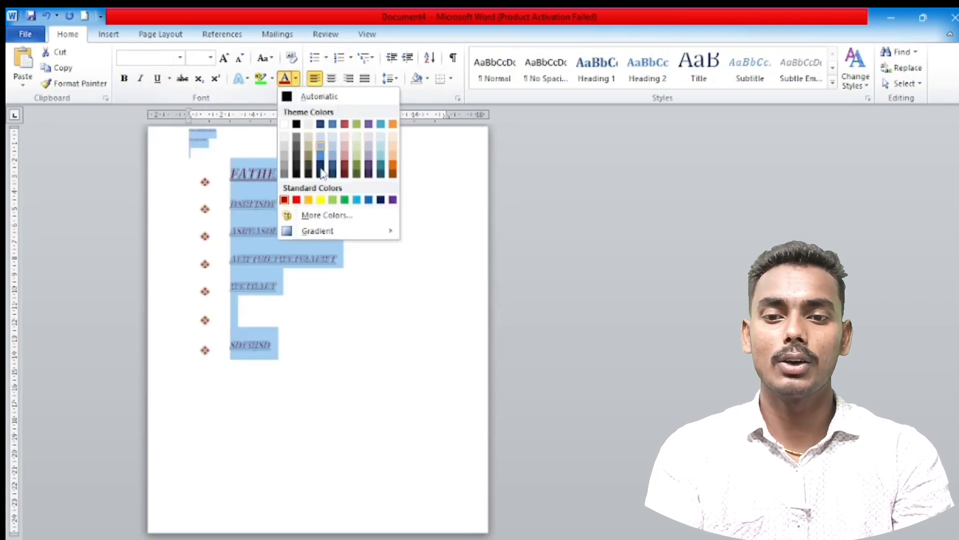
{"action": "left_click", "coordinate": [296, 200]}
Step: Extend the last bulleted item with filler text and add two more bulleted items of filler text below it
{"action": "left_click", "coordinate": [338, 363]}
{"action": "type", "text": "ASDSKAGJK"}
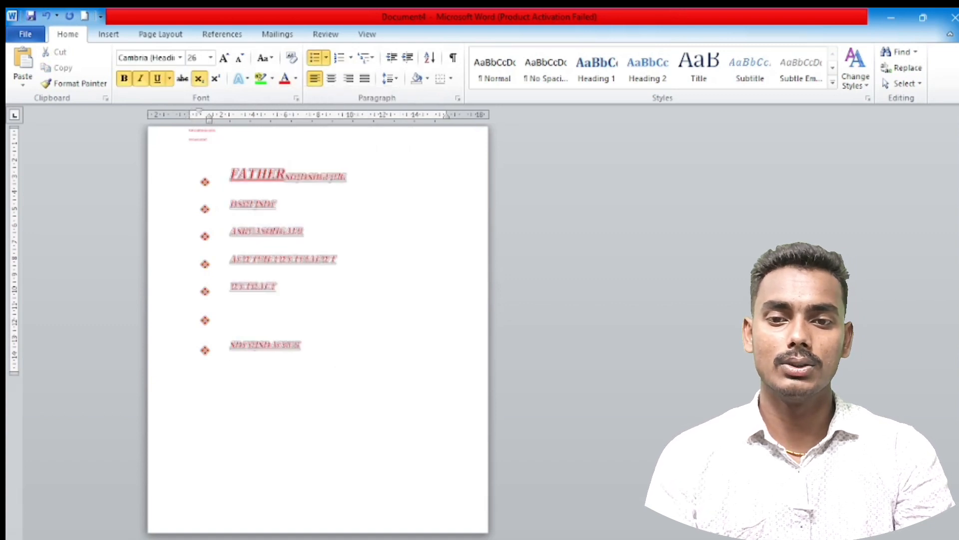
{"action": "key", "text": "Return"}
{"action": "type", "text": "EFKDSFEE"}
{"action": "key", "text": "Return"}
{"action": "type", "text": "W"}
{"action": "key", "text": "Caps_Lock"}
{"action": "type", "text": "efds"}
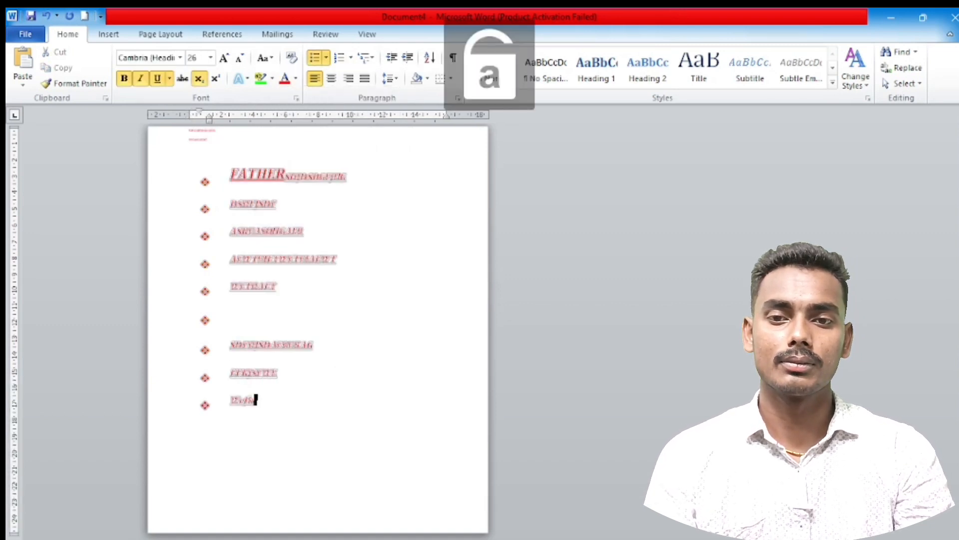
Step: Convert the bulleted list to 1., 2., 3. numbering and extend its last item with filler text
{"action": "left_click", "coordinate": [351, 57]}
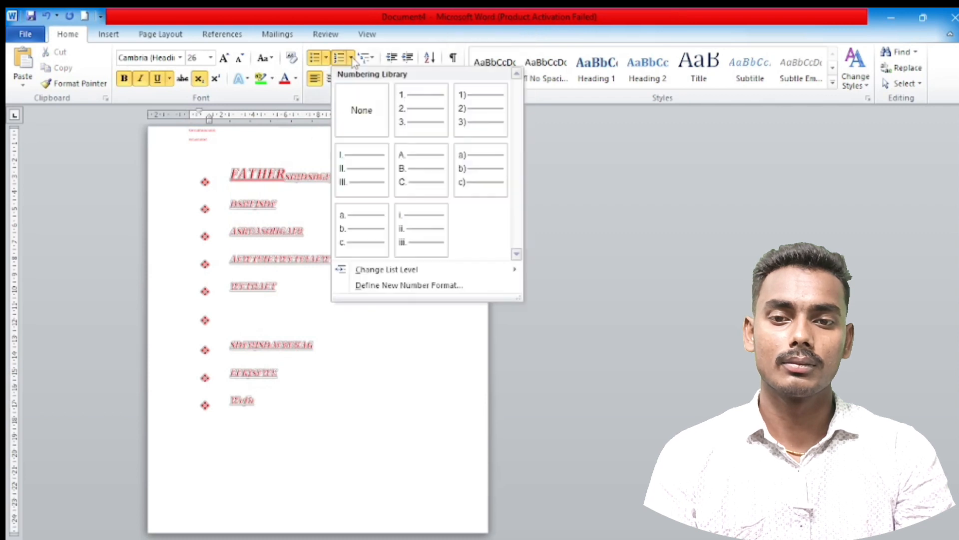
{"action": "left_click", "coordinate": [423, 122]}
{"action": "type", "text": "fs"}
{"action": "key", "text": "Caps_Lock"}
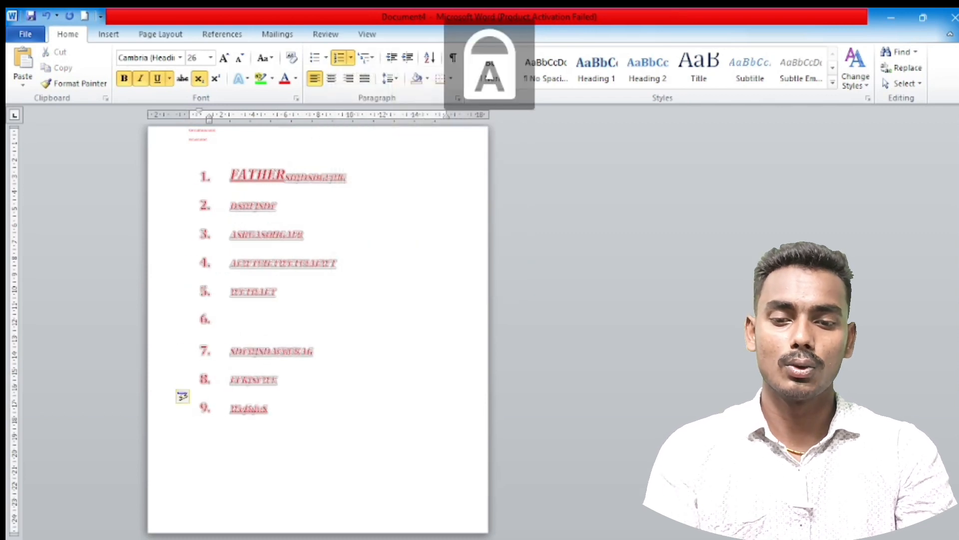
Step: Add two numbered items of lowercase filler text and an empty item at the end of the list
{"action": "key", "text": "Caps_Lock"}
{"action": "key", "text": "Return"}
{"action": "type", "text": "wwwsdfsdfd"}
{"action": "key", "text": "Return"}
{"action": "type", "text": "wwsdfdsf"}
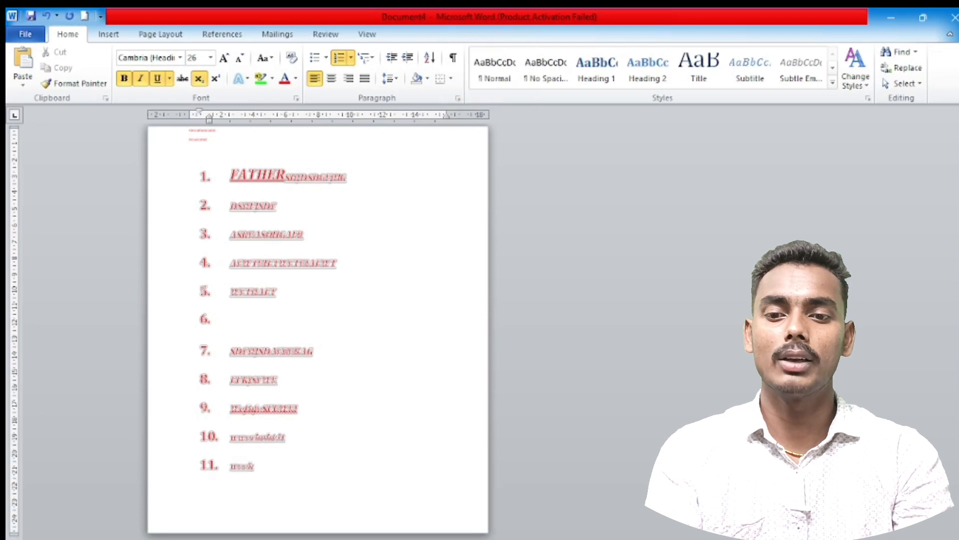
{"action": "key", "text": "Return"}
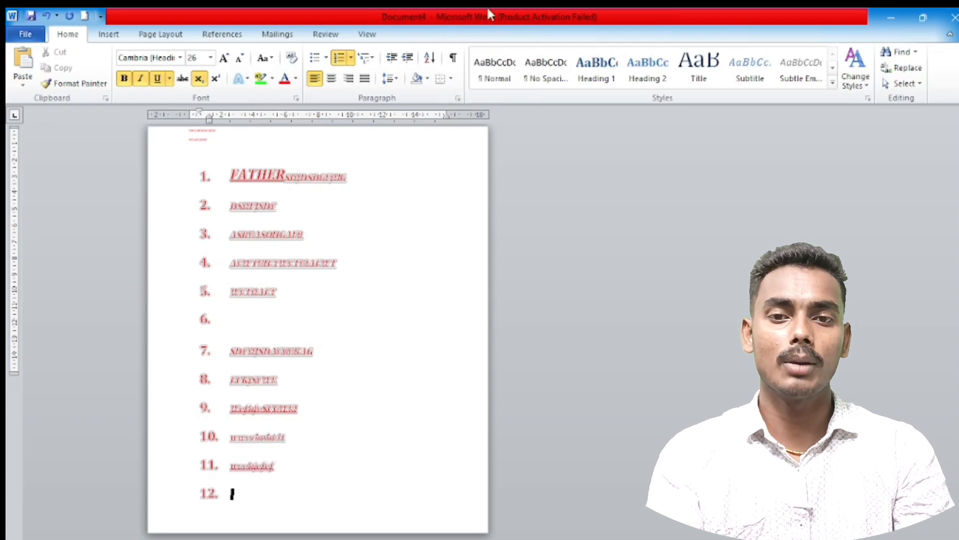
Step: Apply the library's multilevel list style that starts with 1) and fill the empty twelfth item with short filler text
{"action": "left_click", "coordinate": [371, 58]}
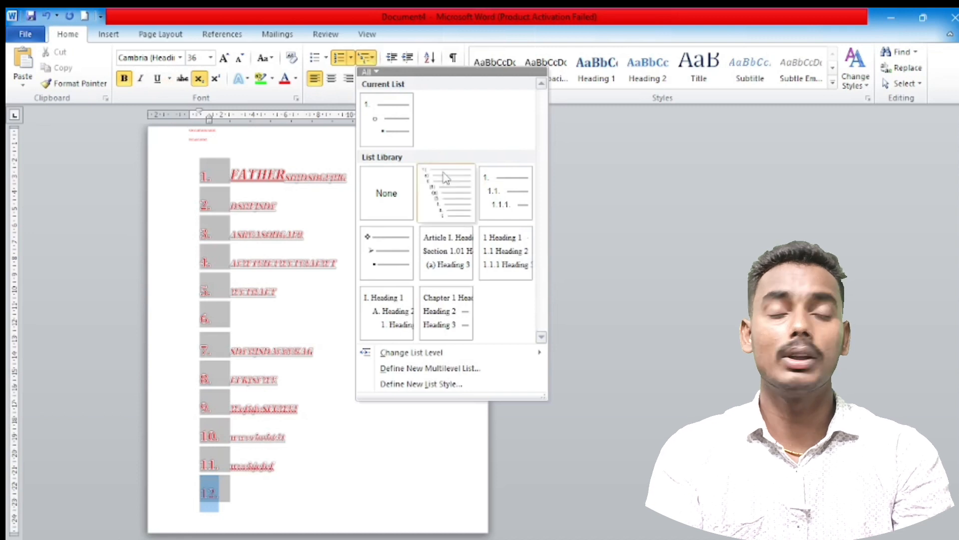
{"action": "left_click", "coordinate": [442, 194]}
{"action": "type", "text": "cs"}
{"action": "key", "text": "Caps_Lock"}
{"action": "type", "text": "ITI"}
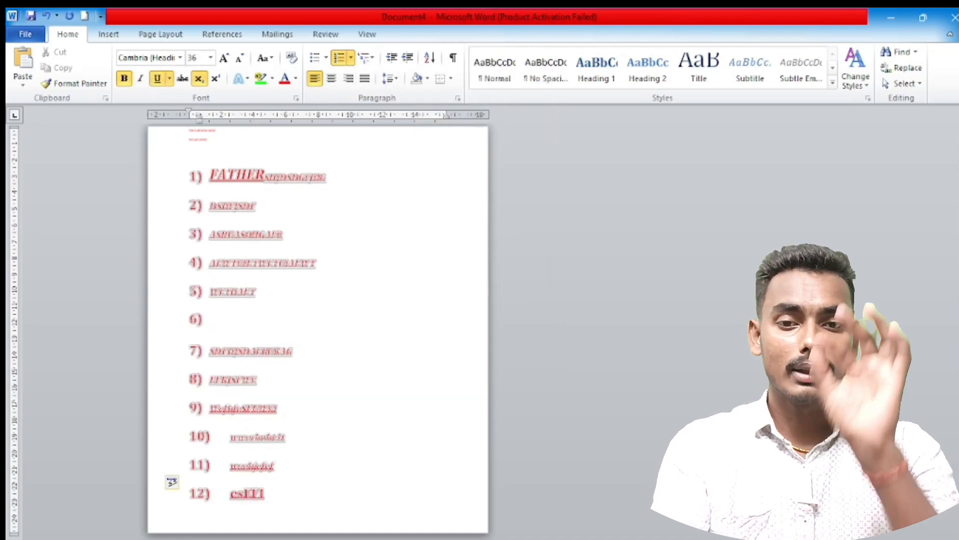
Step: Shrink all text in the document until the last list item is 20 pt
{"action": "key", "text": "ctrl+a"}
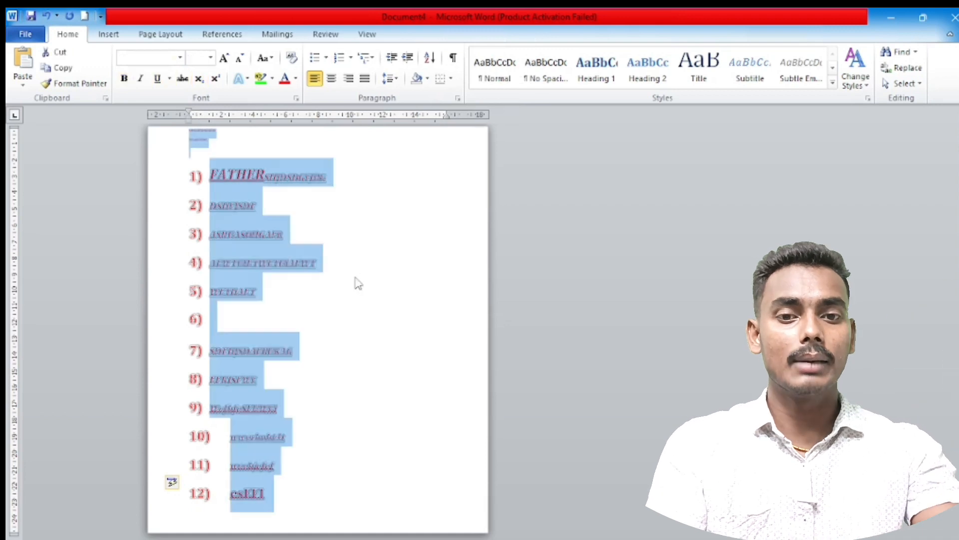
{"action": "left_click", "coordinate": [239, 59]}
{"action": "left_click", "coordinate": [240, 60]}
{"action": "left_click", "coordinate": [291, 349]}
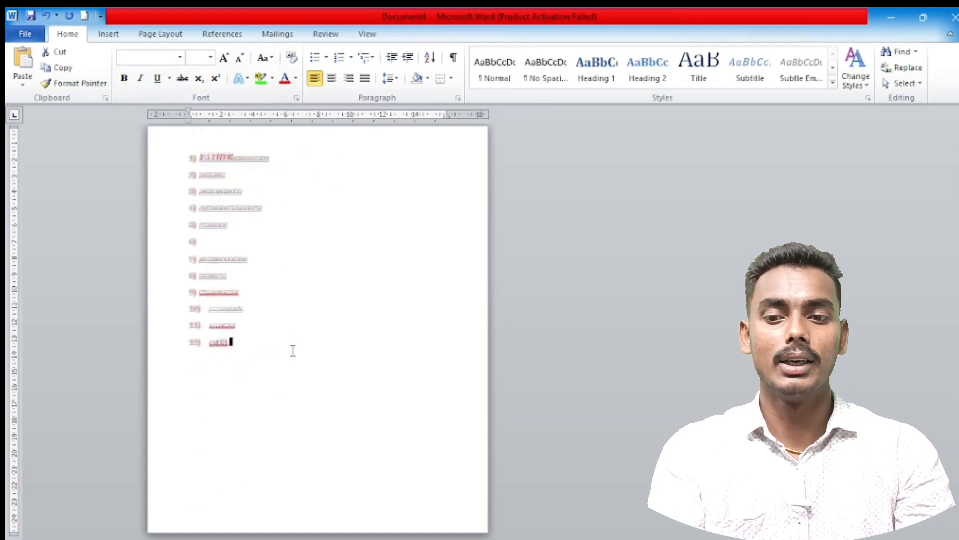
Step: Set all text to a black font colour and apply the orange gradient text effect
{"action": "key", "text": "ctrl+a"}
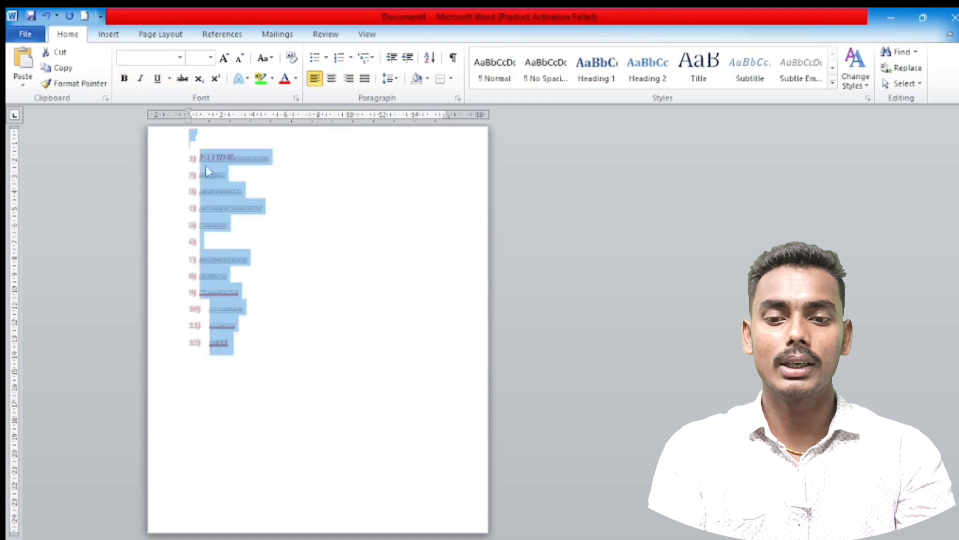
{"action": "left_click", "coordinate": [296, 80]}
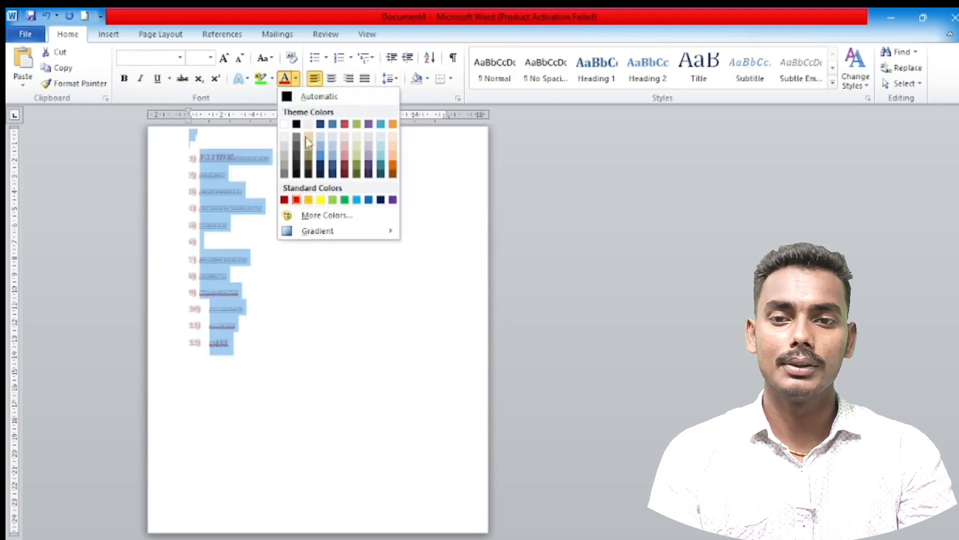
{"action": "left_click", "coordinate": [296, 124]}
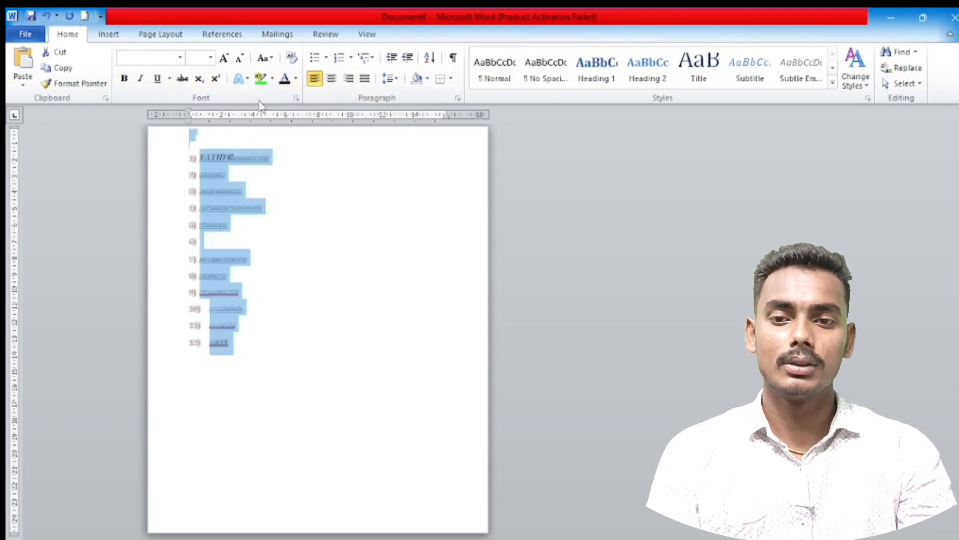
{"action": "left_click", "coordinate": [247, 78]}
{"action": "left_click", "coordinate": [292, 230]}
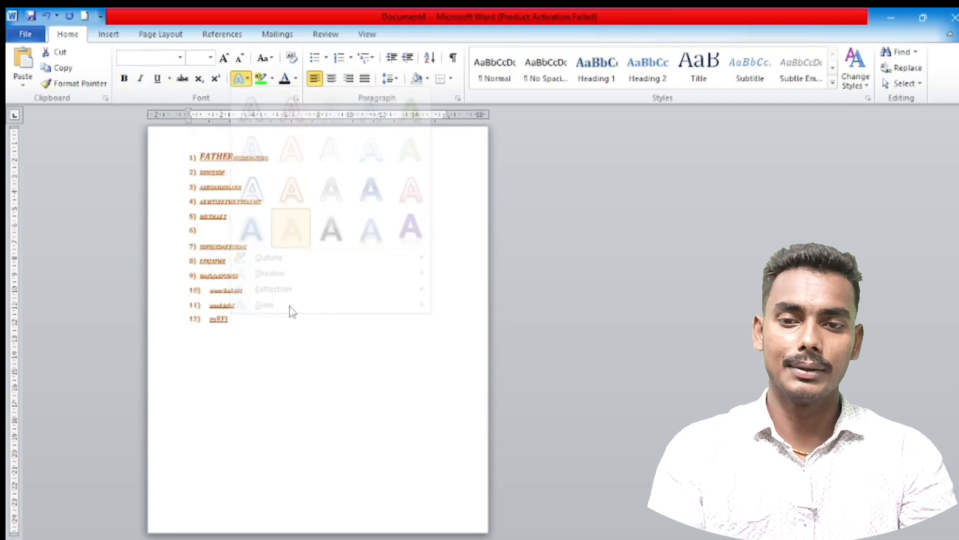
Step: Extend item 12 with filler text, then add item 13 reading "ASFKEF" and an empty item after it
{"action": "left_click", "coordinate": [284, 311]}
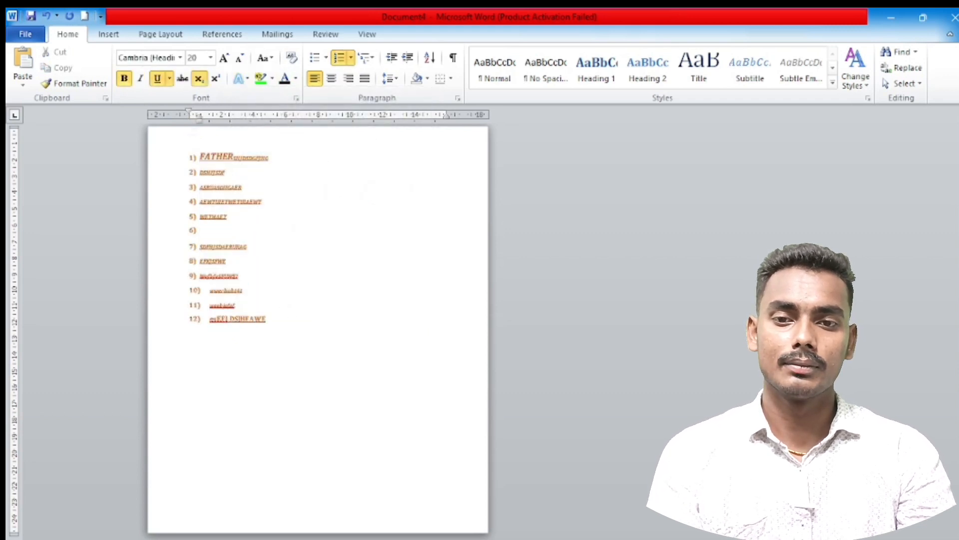
{"action": "type", "text": "GE"}
{"action": "key", "text": "Return"}
{"action": "type", "text": "ASFKE"}
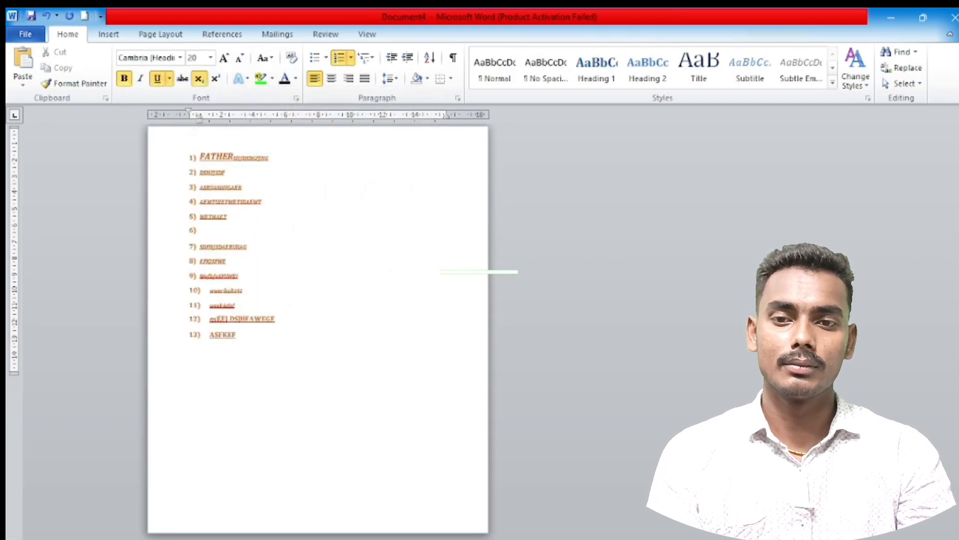
{"action": "type", "text": "F"}
{"action": "key", "text": "Return"}
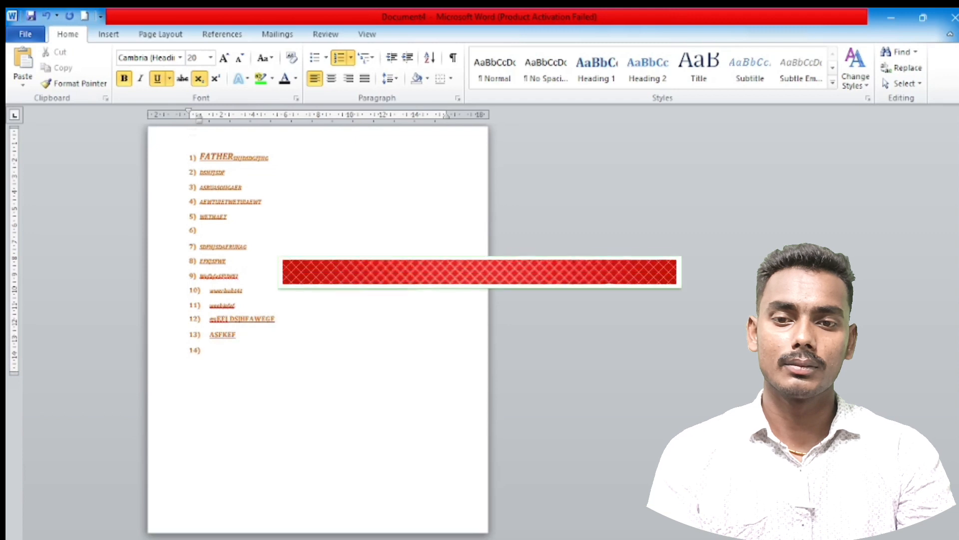
Step: Justify the empty item 14 and extend item 13 with filler text until it wraps onto a second line
{"action": "left_click", "coordinate": [365, 88]}
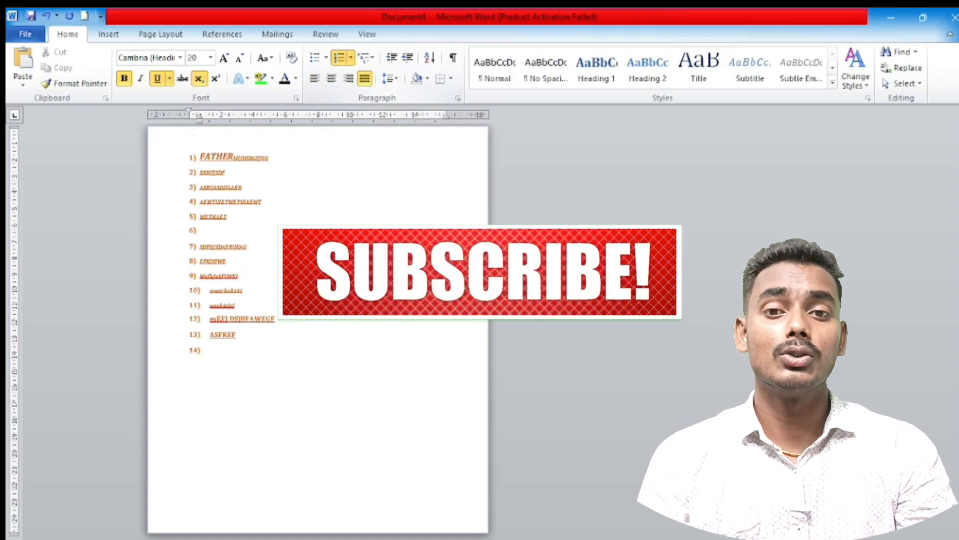
{"action": "left_click", "coordinate": [264, 332]}
{"action": "type", "text": "SFKJ"}
{"action": "key", "text": "Caps_Lock"}
{"action": "type", "text": "eeitk"}
{"action": "key", "text": "Caps_Lock"}
{"action": "type", "text": "WEITKAEUOKW"}
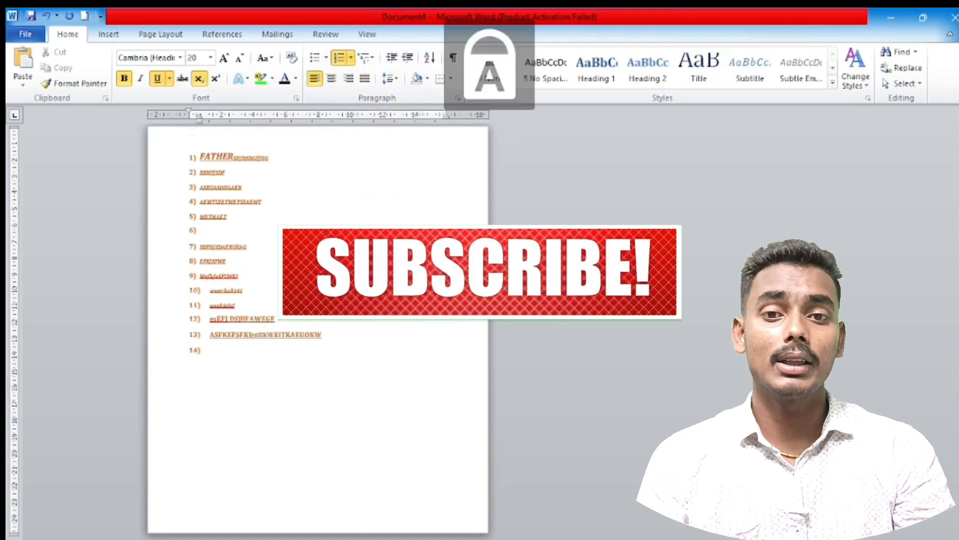
{"action": "type", "text": "4TUOEKTI4UTUIAT3U4ITUUI"}
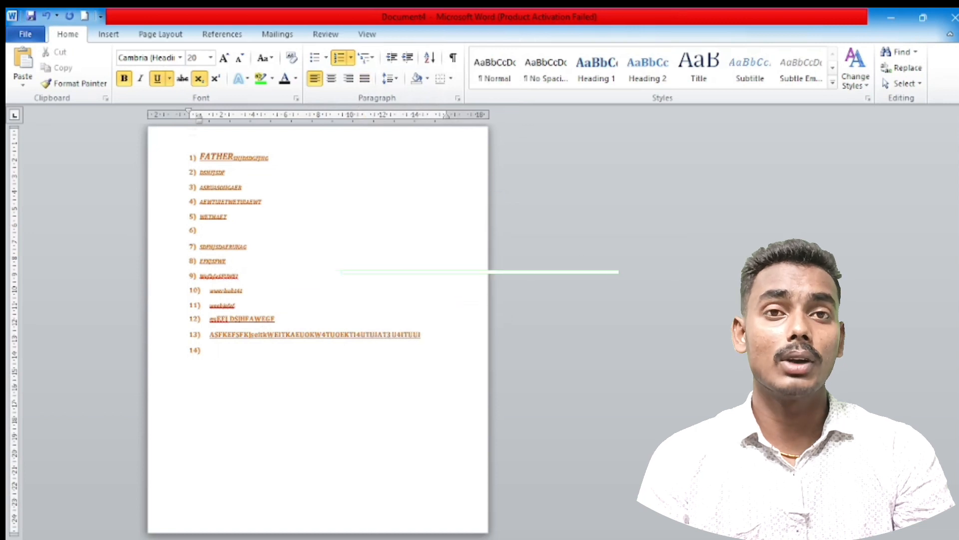
{"action": "type", "text": "UTIUTISATUTYITO34Q"}
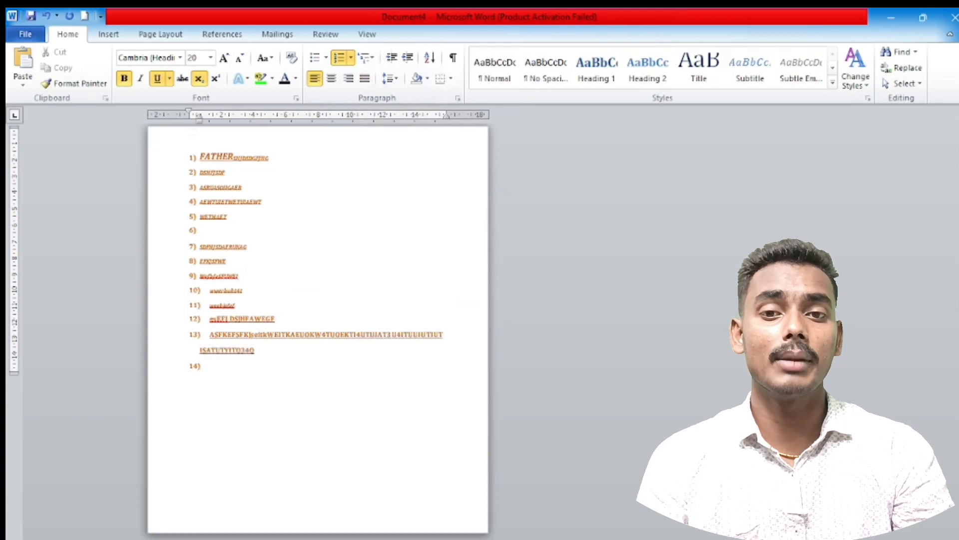
{"action": "type", "text": "TLIOTQ34IUTI"}
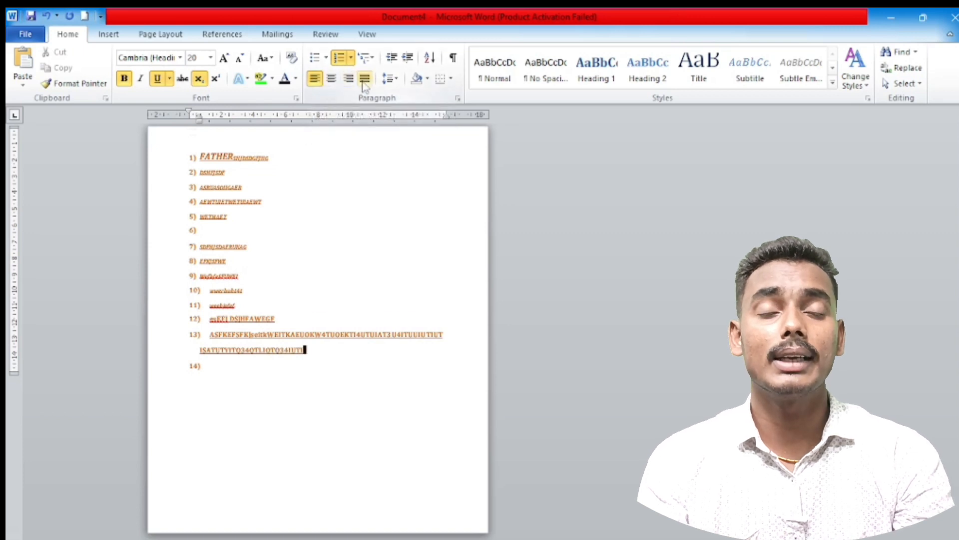
Step: Try justified, right and left alignment on all text, finishing with centred alignment
{"action": "key", "text": "ctrl+a"}
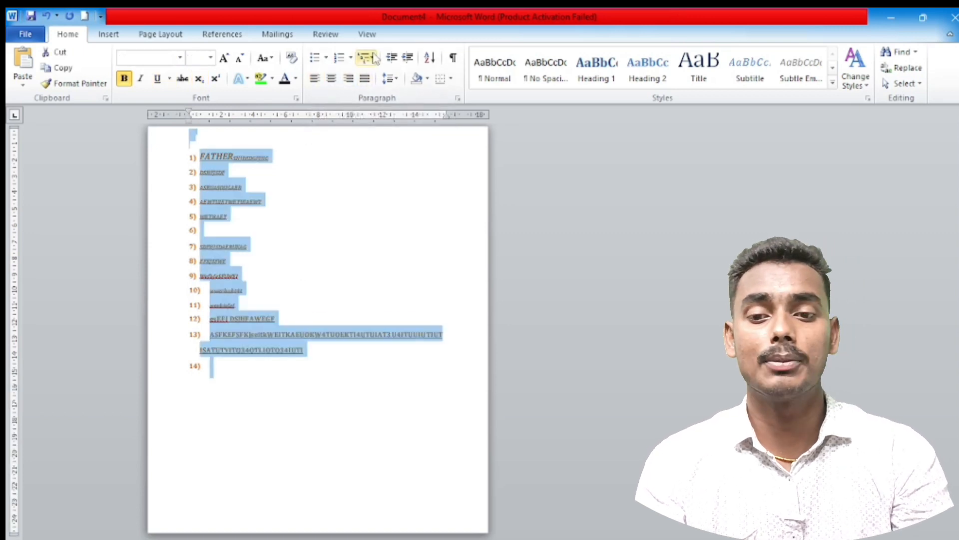
{"action": "left_click", "coordinate": [364, 82]}
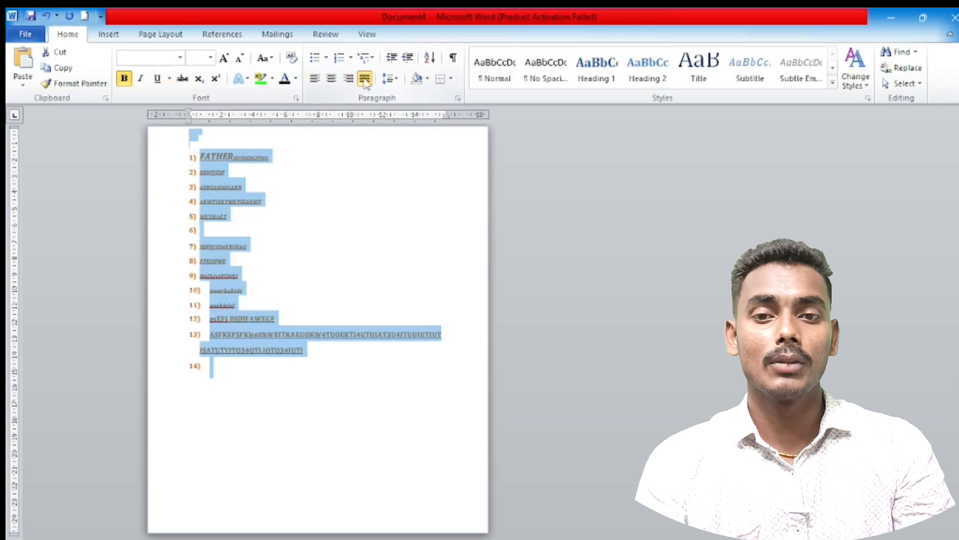
{"action": "left_click", "coordinate": [352, 81]}
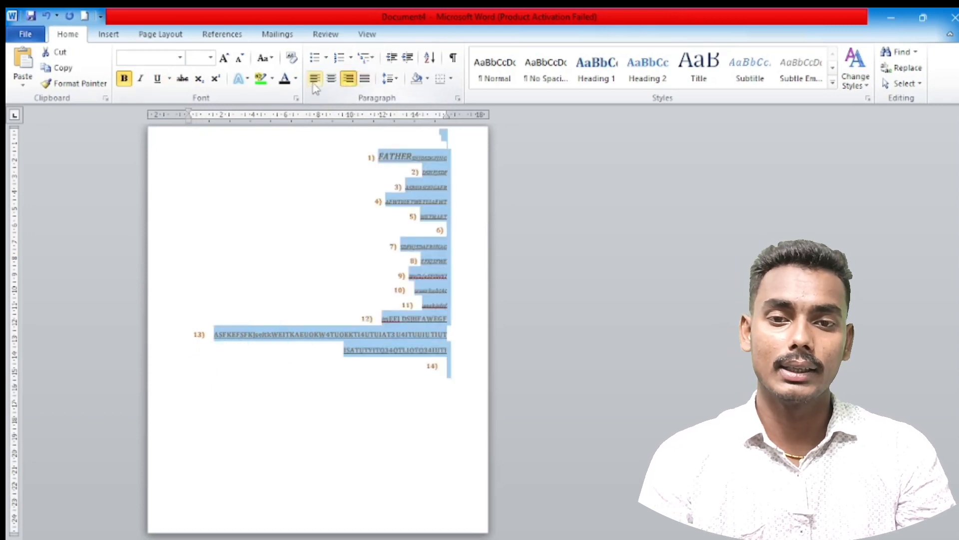
{"action": "left_click", "coordinate": [314, 81]}
{"action": "left_click", "coordinate": [332, 80]}
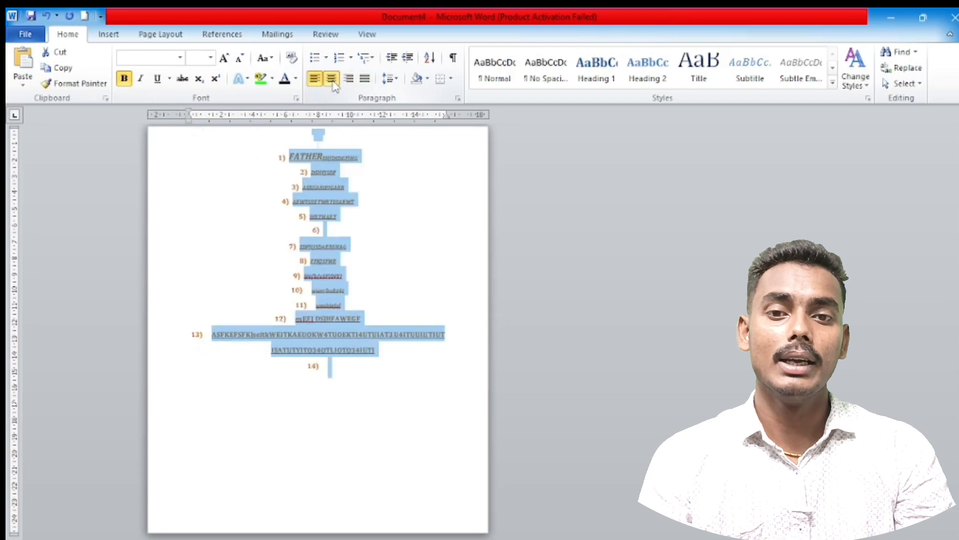
{"action": "left_click", "coordinate": [381, 442]}
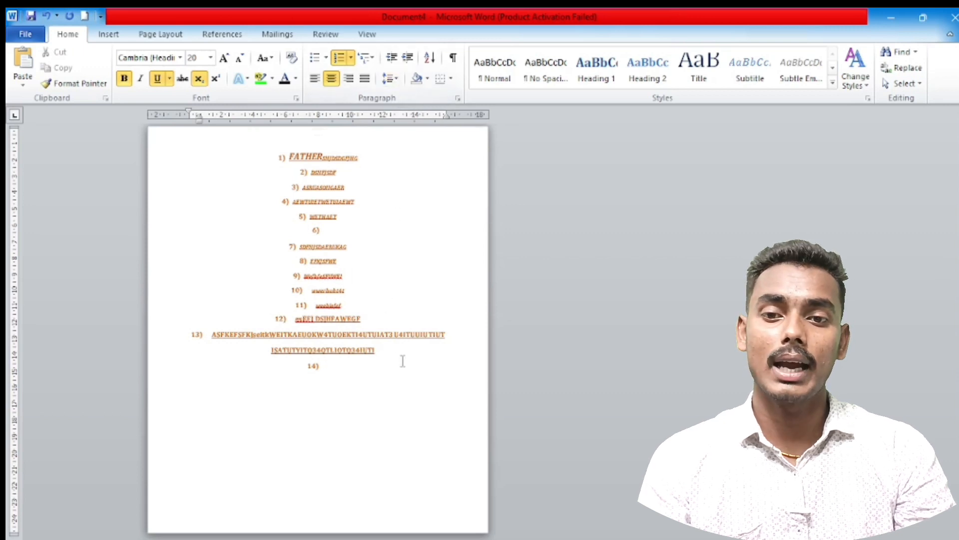
Step: Set the line spacing of all text in the document to 3.0
{"action": "left_click_drag", "start_coordinate": [403, 361], "coordinate": [335, 350]}
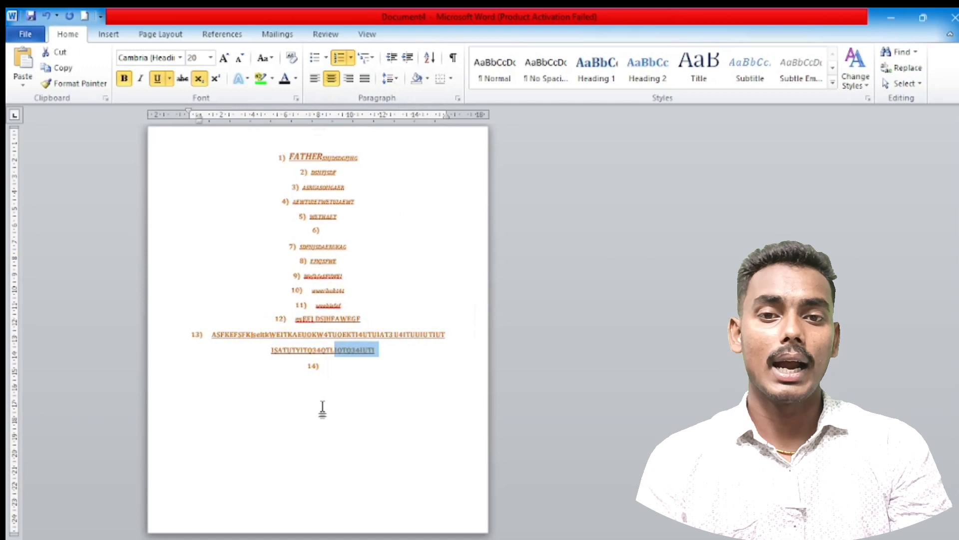
{"action": "key", "text": "ctrl+a"}
{"action": "left_click", "coordinate": [389, 79]}
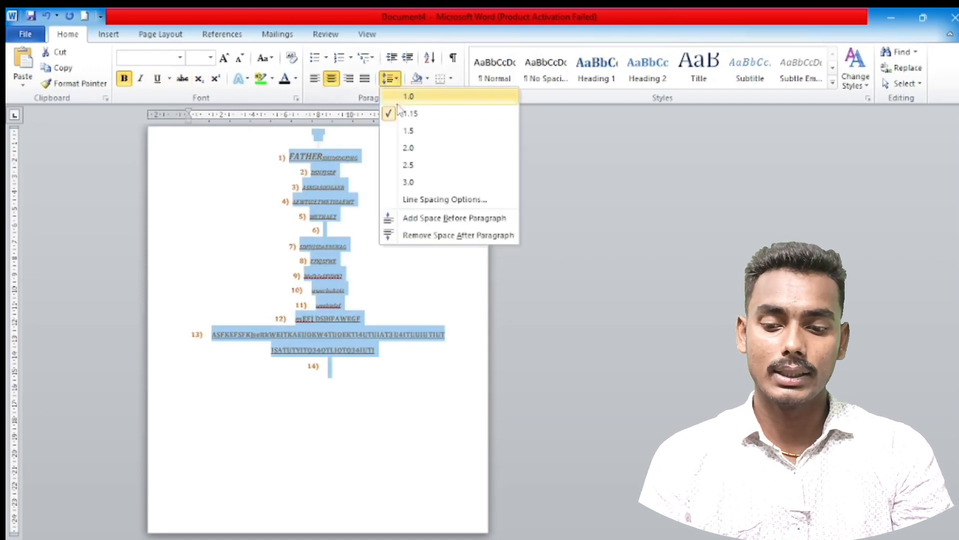
{"action": "left_click", "coordinate": [409, 183]}
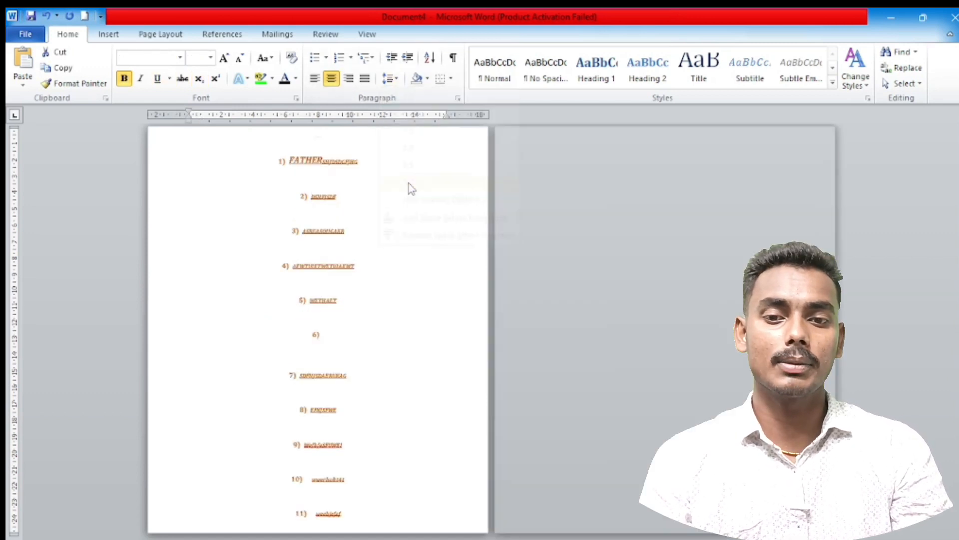
{"action": "left_click", "coordinate": [370, 390]}
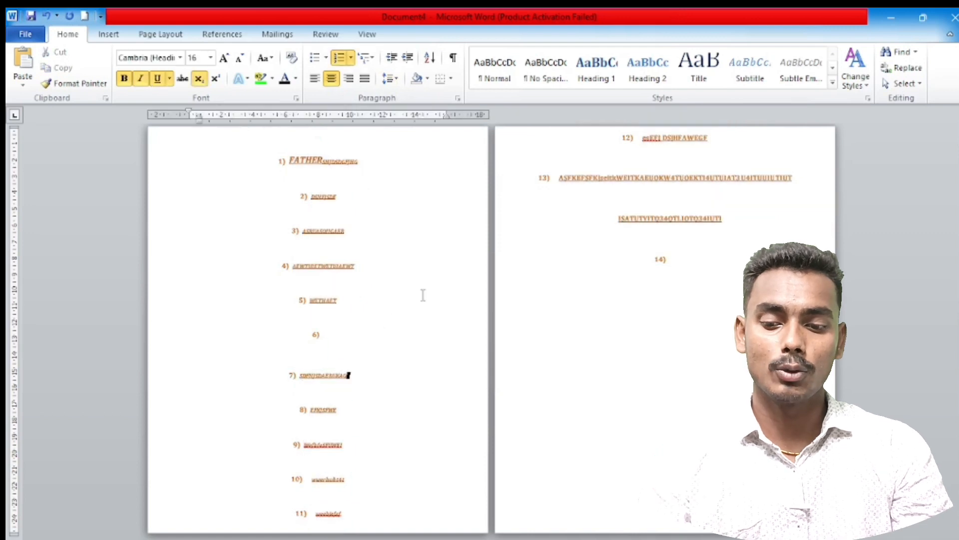
{"action": "key", "text": "ctrl+a"}
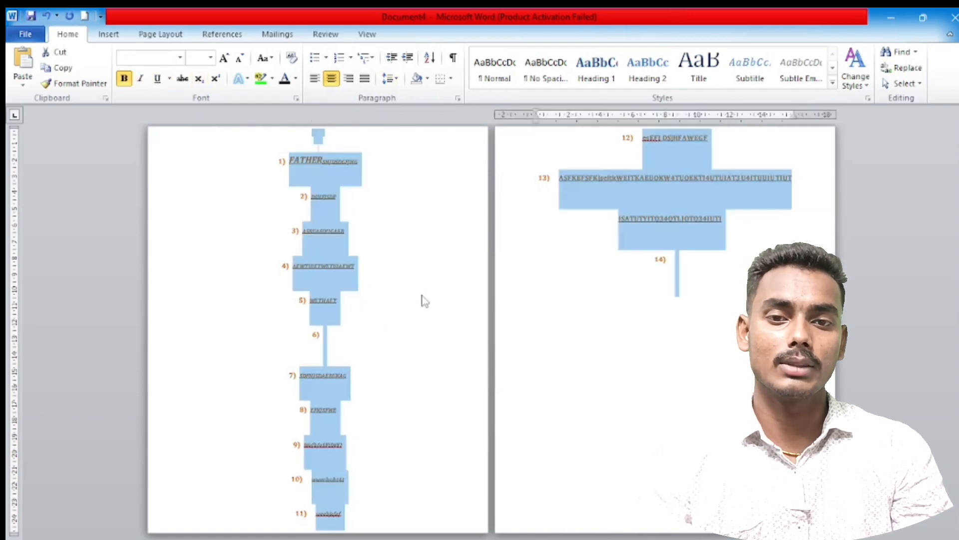
{"action": "left_click", "coordinate": [297, 78]}
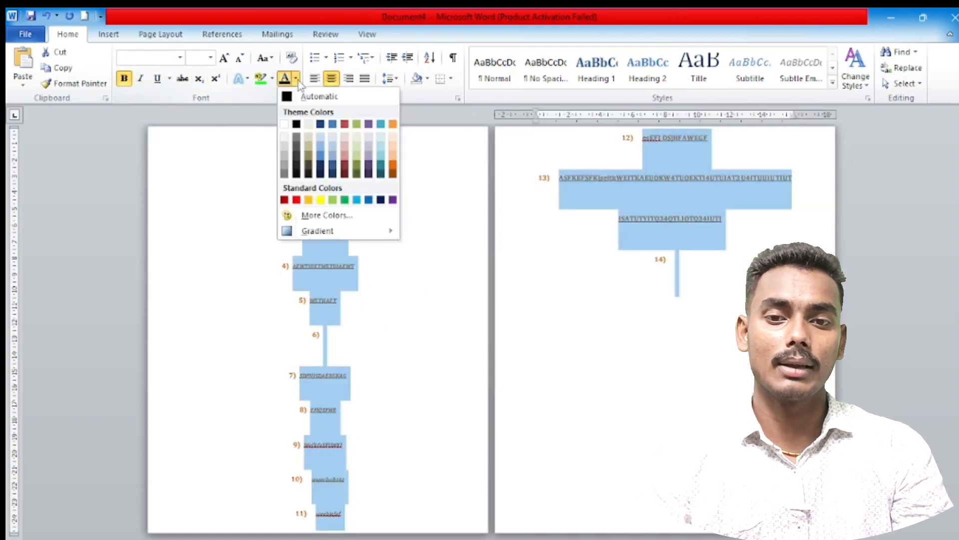
{"action": "key", "text": "Escape"}
{"action": "left_click", "coordinate": [397, 292]}
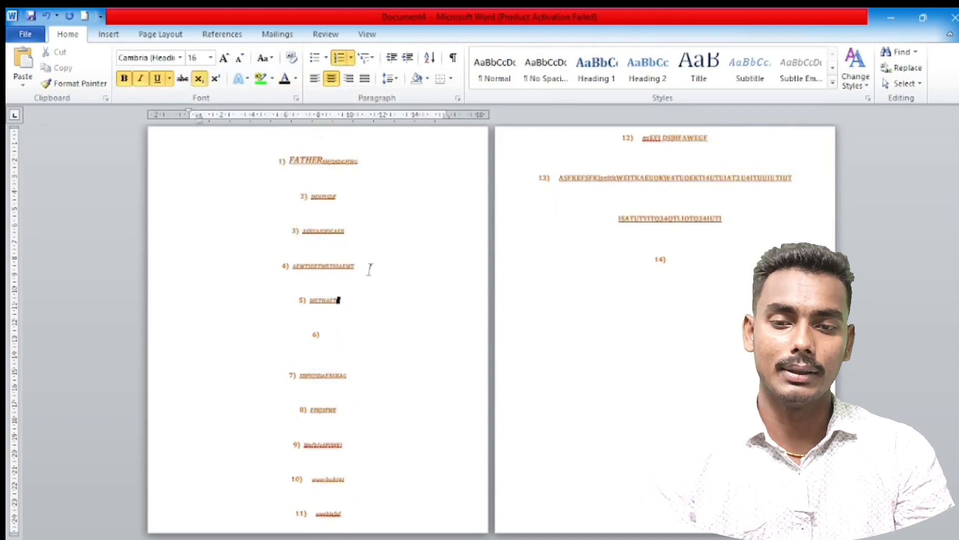
Step: Set the font colour of all text in the document to black
{"action": "key", "text": "ctrl+a"}
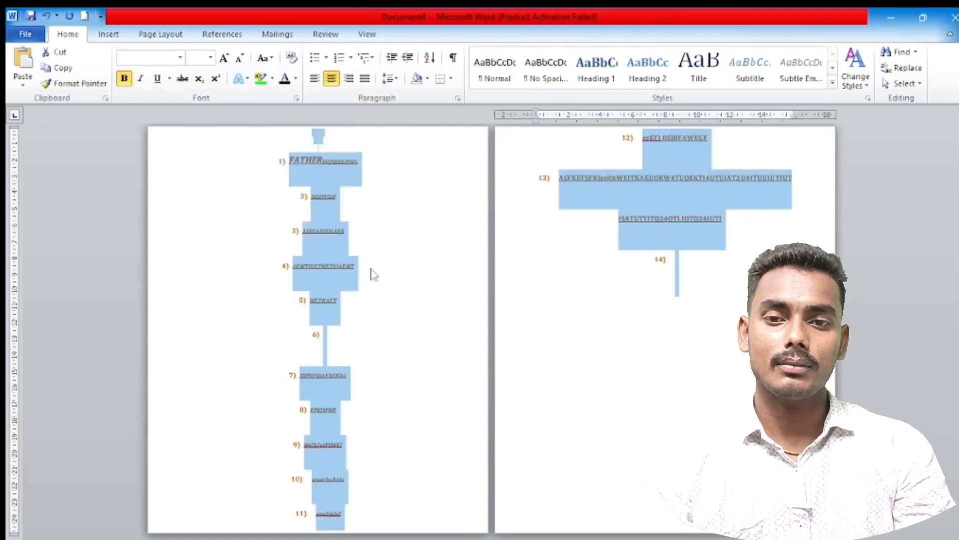
{"action": "left_click", "coordinate": [297, 79]}
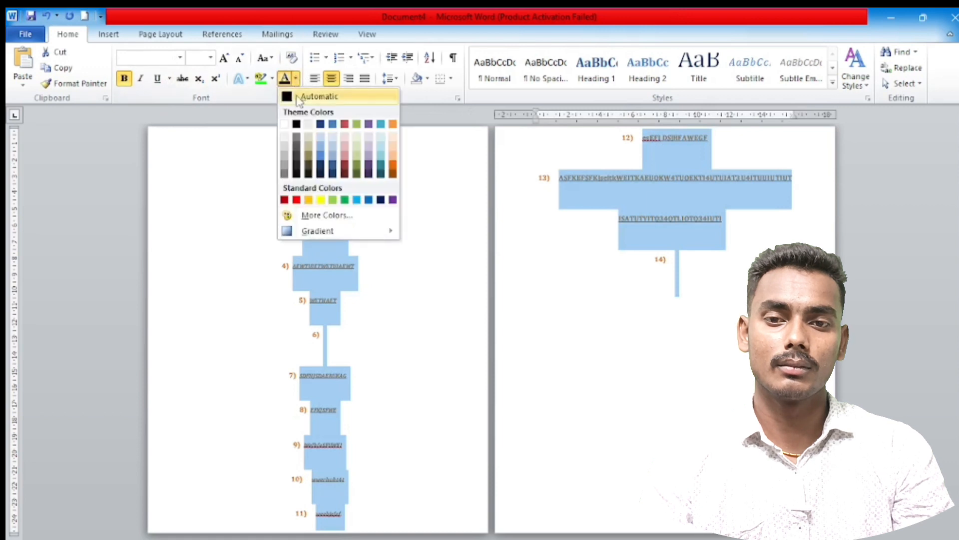
{"action": "left_click", "coordinate": [296, 124]}
{"action": "left_click", "coordinate": [419, 248]}
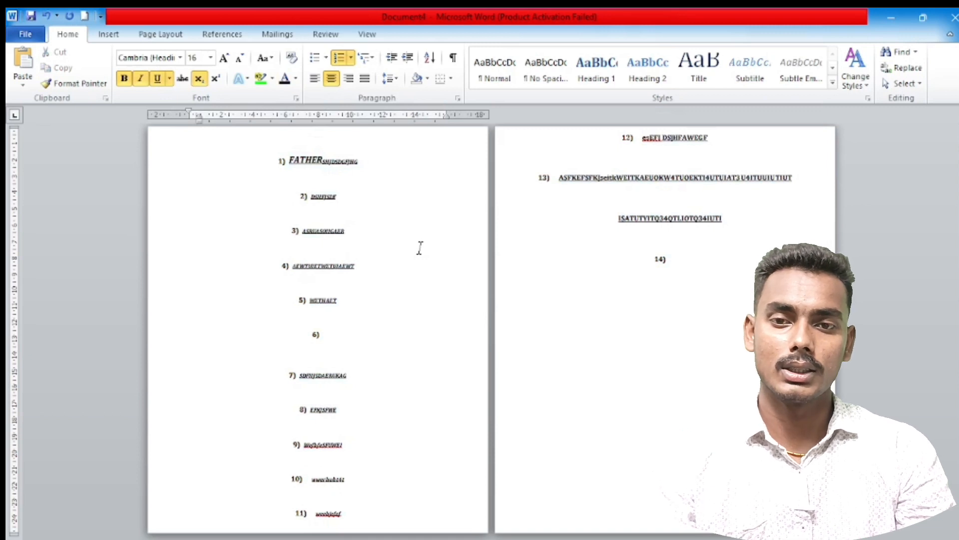
Step: Try line spacing of 2.5 and 1.15 on all text in the document, finishing with 1.0
{"action": "key", "text": "ctrl+a"}
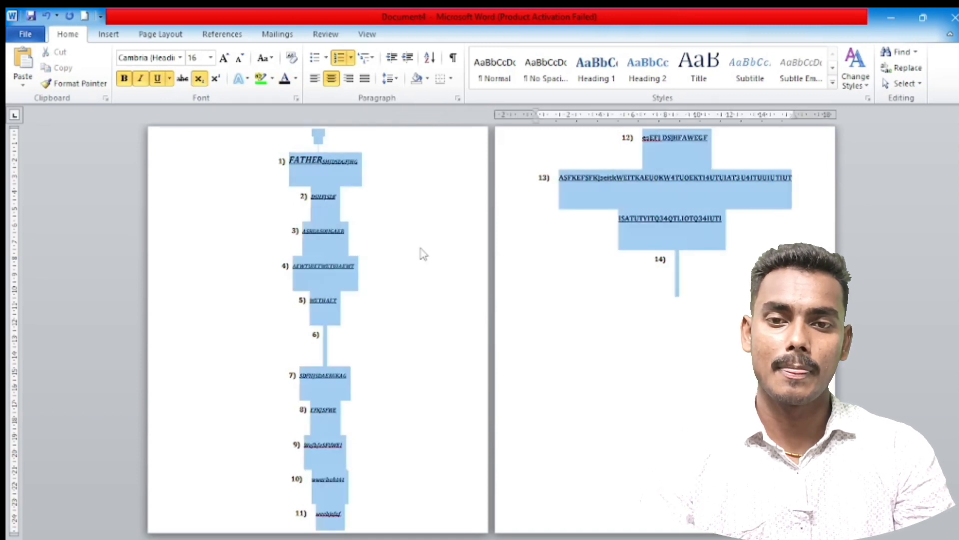
{"action": "left_click", "coordinate": [394, 80]}
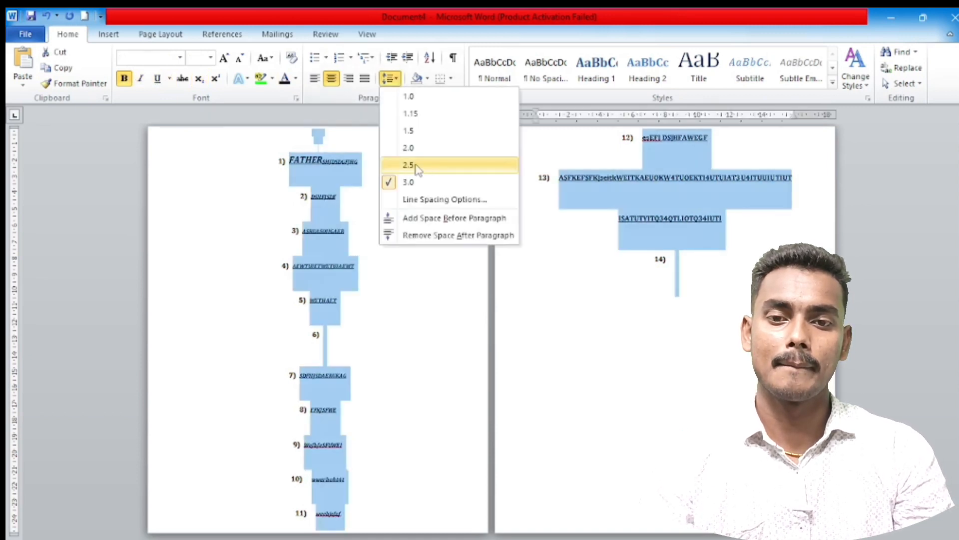
{"action": "left_click", "coordinate": [412, 165]}
{"action": "left_click", "coordinate": [399, 80]}
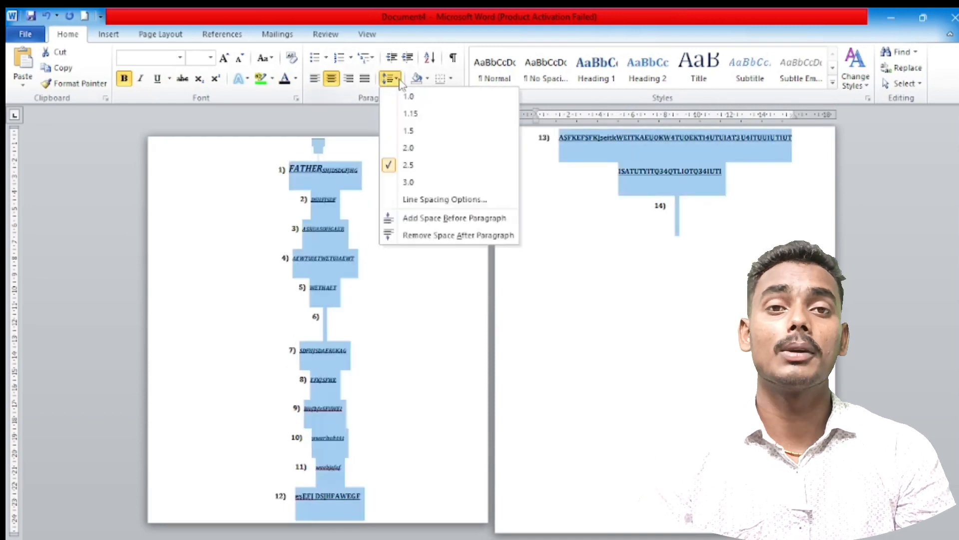
{"action": "left_click", "coordinate": [411, 114]}
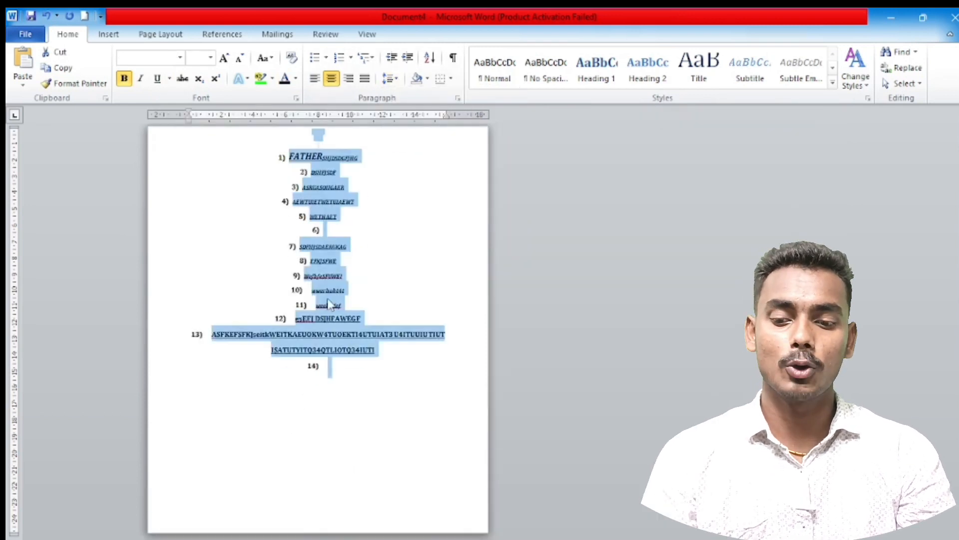
{"action": "left_click", "coordinate": [389, 79]}
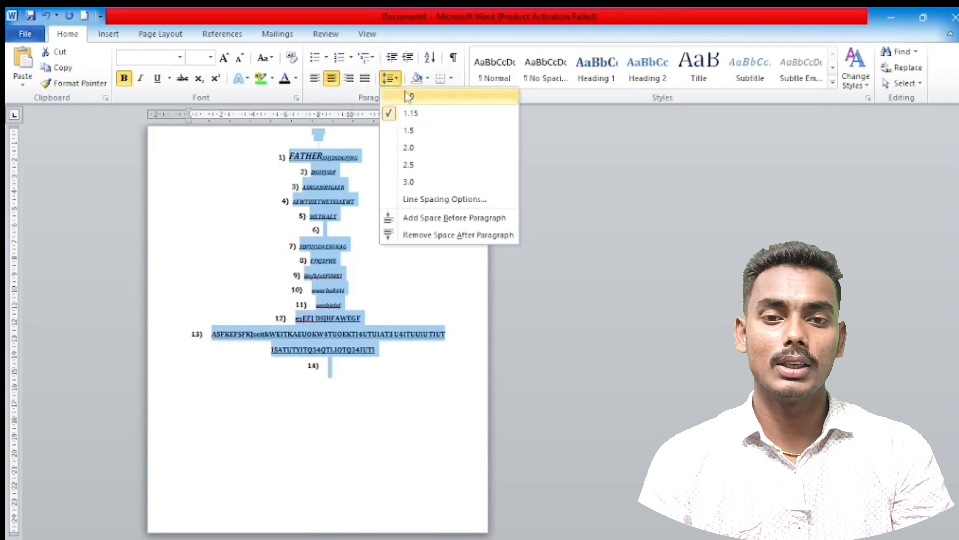
{"action": "left_click", "coordinate": [407, 97]}
{"action": "left_click", "coordinate": [375, 370]}
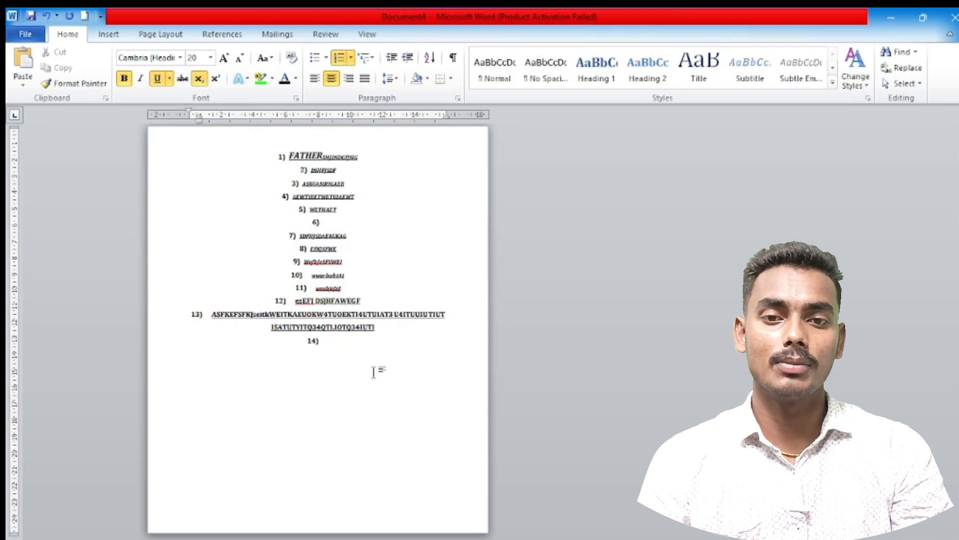
Step: Shade the background of the two-line item 13 in standard yellow
{"action": "left_click", "coordinate": [427, 80]}
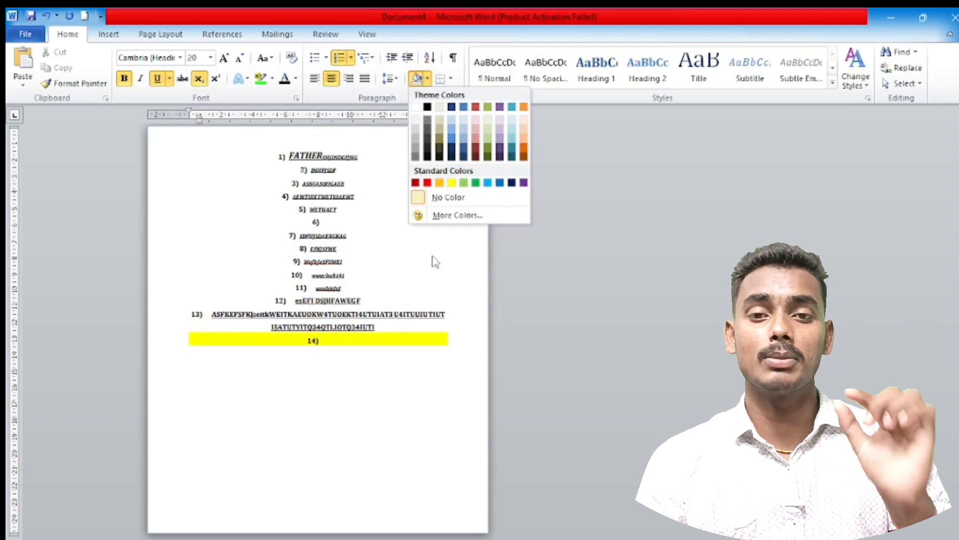
{"action": "left_click", "coordinate": [391, 373]}
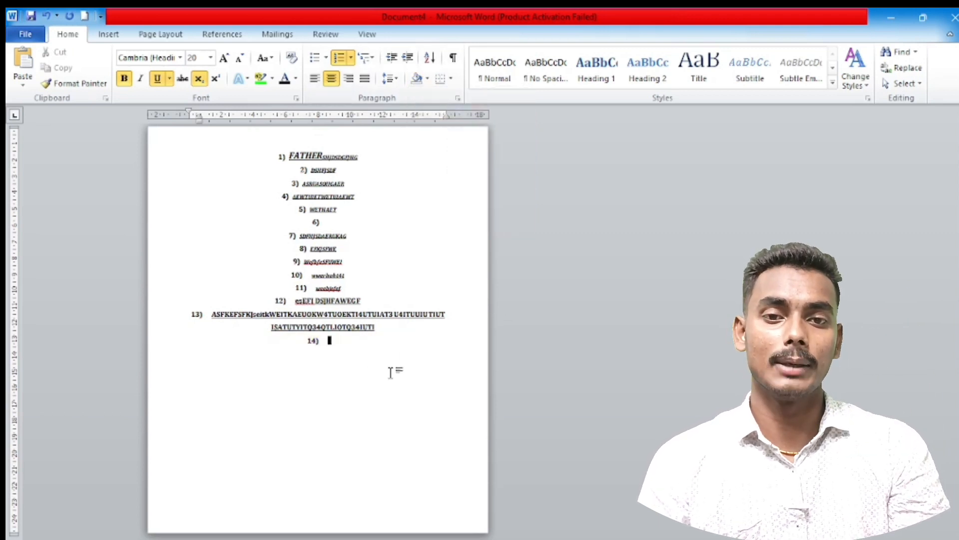
{"action": "left_click_drag", "start_coordinate": [329, 315], "coordinate": [374, 324]}
{"action": "left_click", "coordinate": [365, 315]}
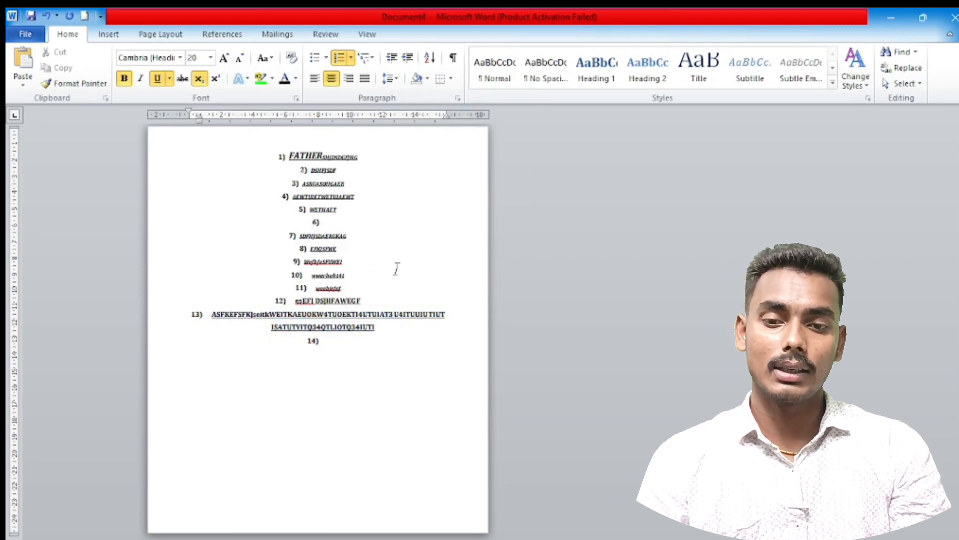
{"action": "left_click", "coordinate": [430, 79]}
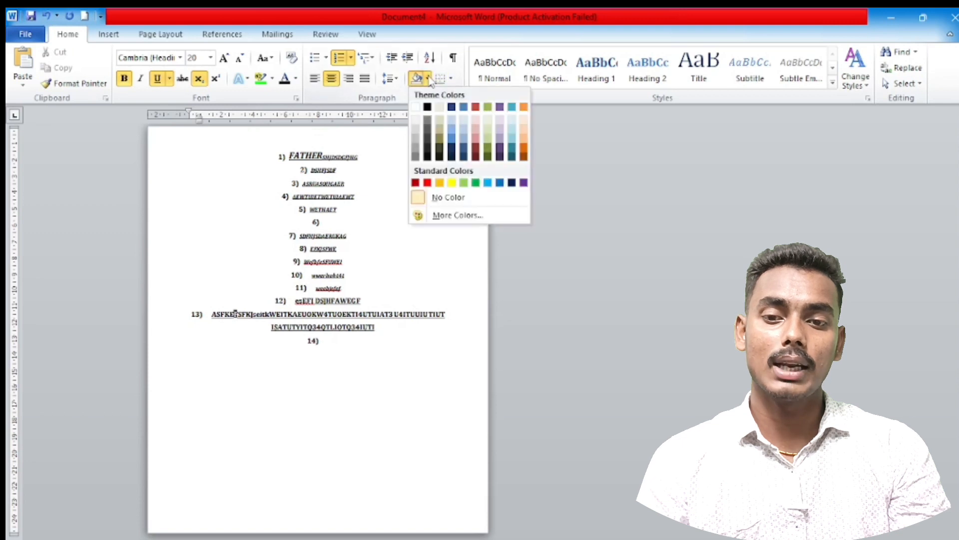
{"action": "left_click", "coordinate": [452, 183]}
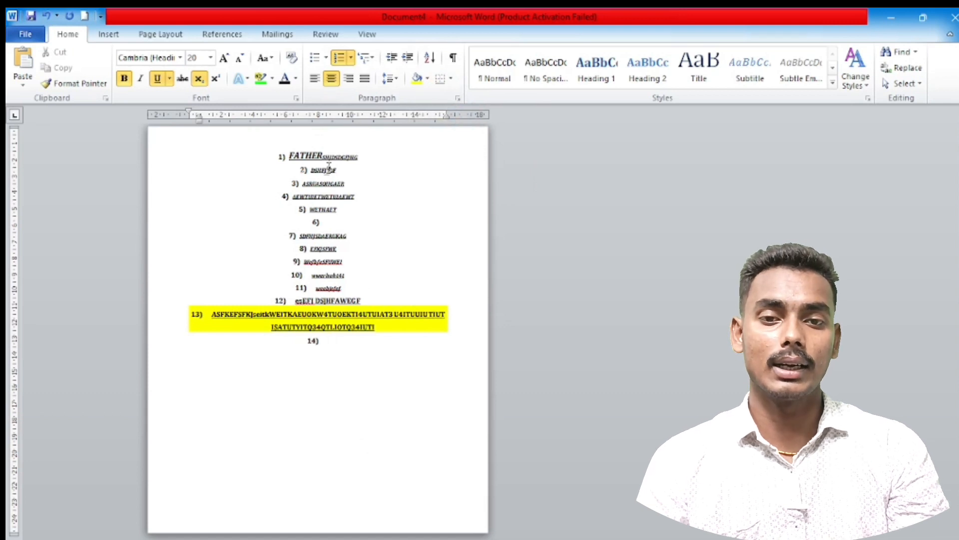
Step: Shade the background of list item 2 in black and of item 7 in blue
{"action": "left_click", "coordinate": [427, 80]}
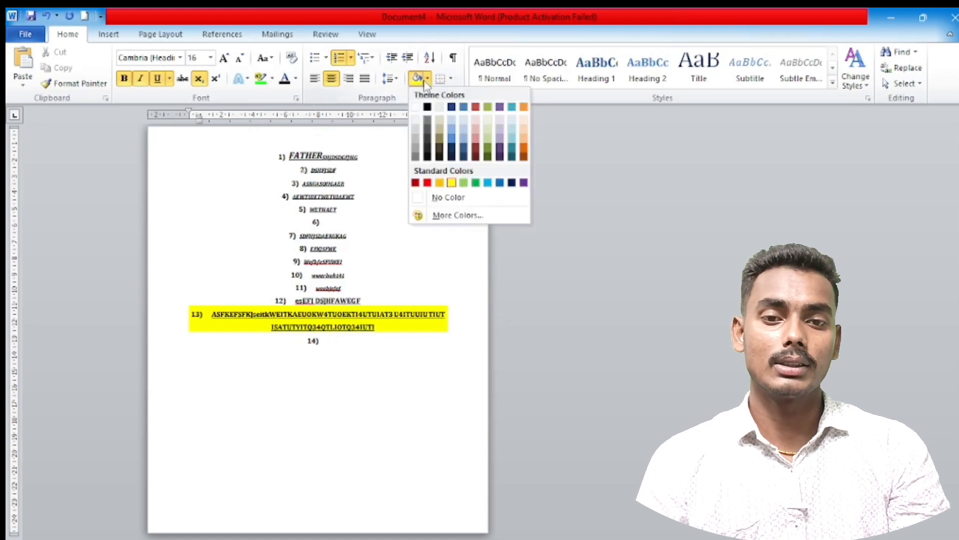
{"action": "left_click", "coordinate": [427, 107]}
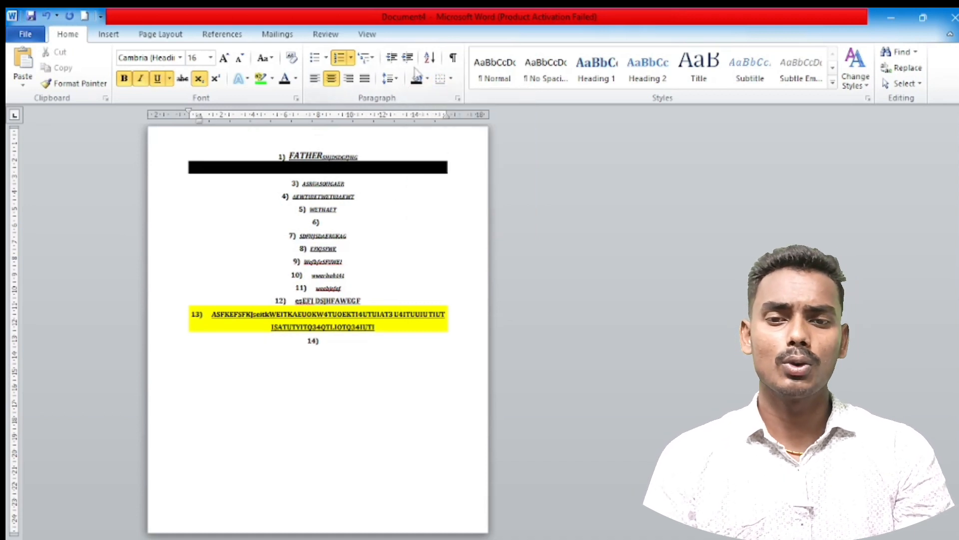
{"action": "left_click", "coordinate": [428, 80]}
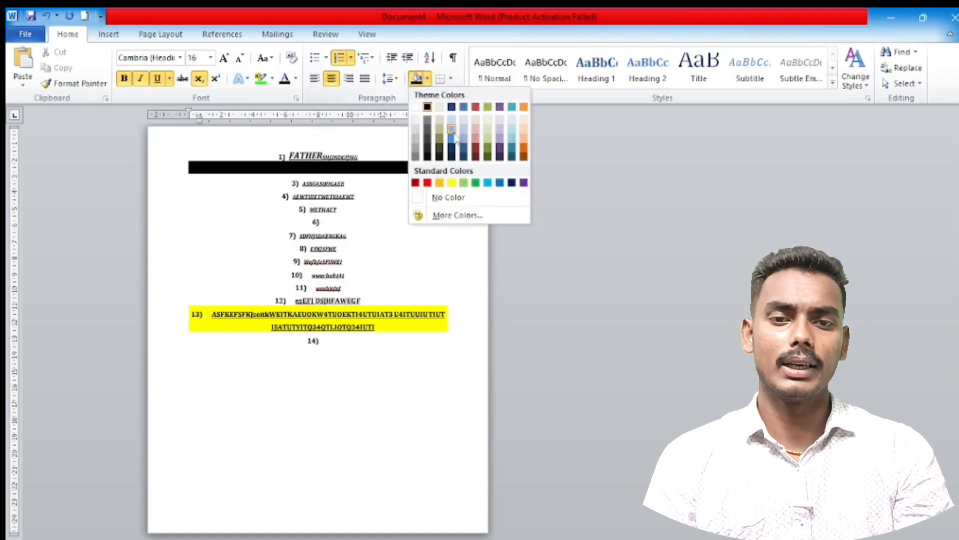
{"action": "left_click", "coordinate": [464, 108]}
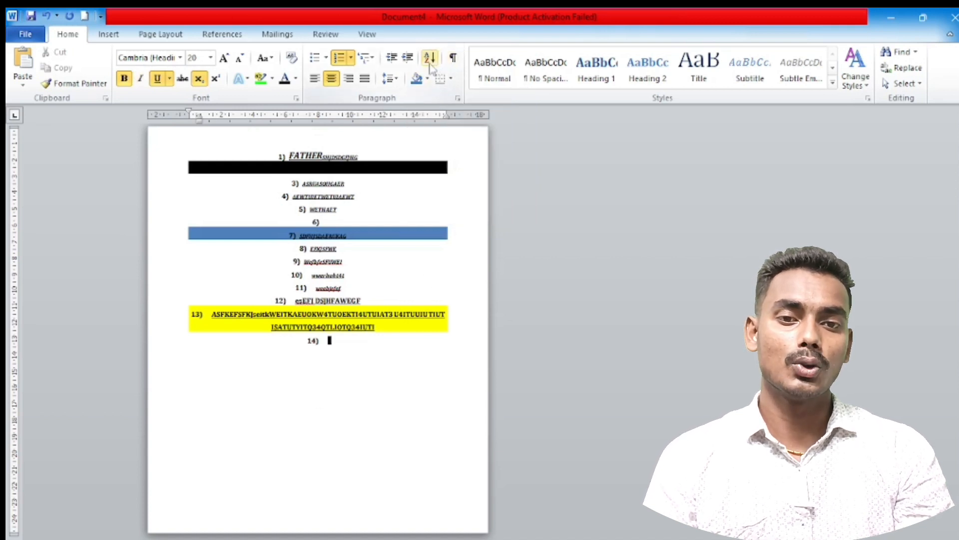
Step: Show the formatting marks, enter "JHASFJRWekjf" as item 14 and add item 15 reading "eSFJSEF"
{"action": "left_click", "coordinate": [455, 59]}
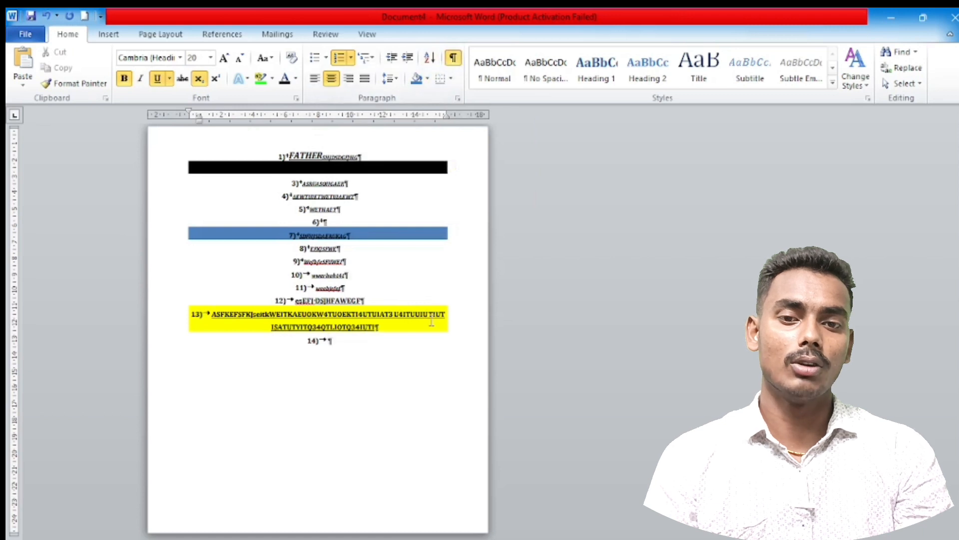
{"action": "type", "text": "JHASFJRW"}
{"action": "key", "text": "Caps_Lock"}
{"action": "type", "text": "ekjf"}
{"action": "key", "text": "Return"}
{"action": "type", "text": "e"}
{"action": "key", "text": "Caps_Lock"}
{"action": "type", "text": "SFJSEF"}
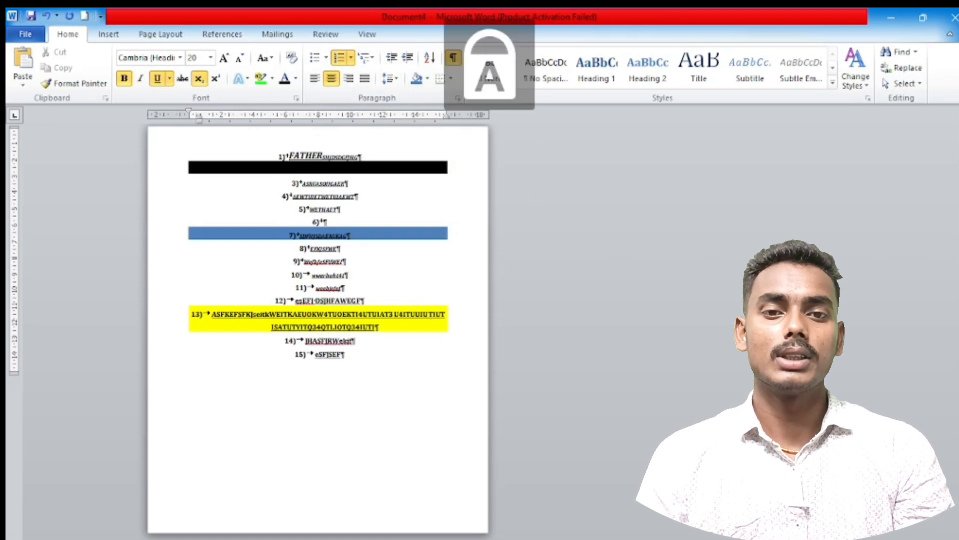
Step: Insert a manual line break in item 15 followed by "WEFBJEHFWe", and add an empty item 16
{"action": "key", "text": "shift+Return"}
{"action": "type", "text": "WEFBJEHFW"}
{"action": "key", "text": "Caps_Lock"}
{"action": "type", "text": "e"}
{"action": "key", "text": "Return"}
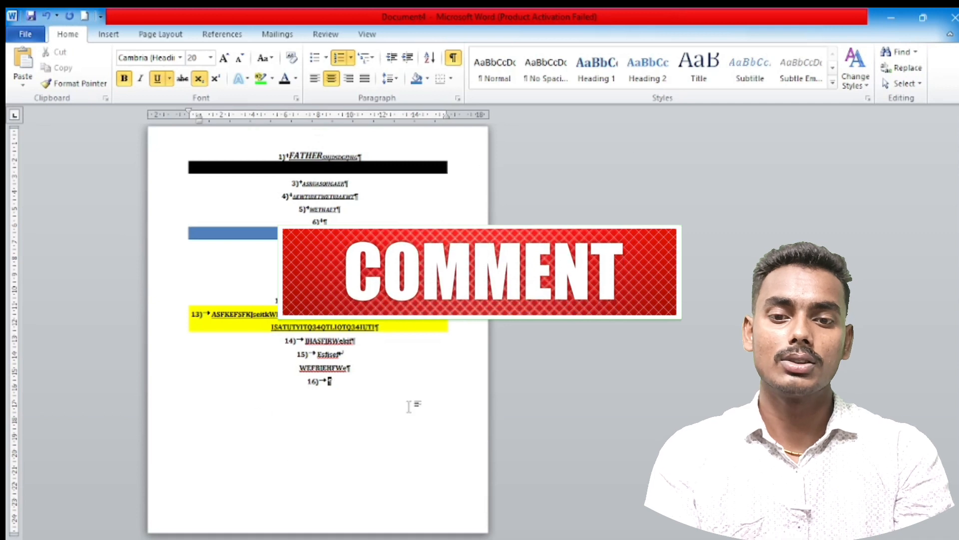
Step: Delete the empty item 16 and the text of item 15 back to its first letter
{"action": "key", "text": "BackSpace"}
{"action": "key", "text": "BackSpace"}
{"action": "key", "text": "BackSpace"}
{"action": "key", "text": "BackSpace"}
{"action": "key", "text": "BackSpace"}
{"action": "key", "text": "BackSpace"}
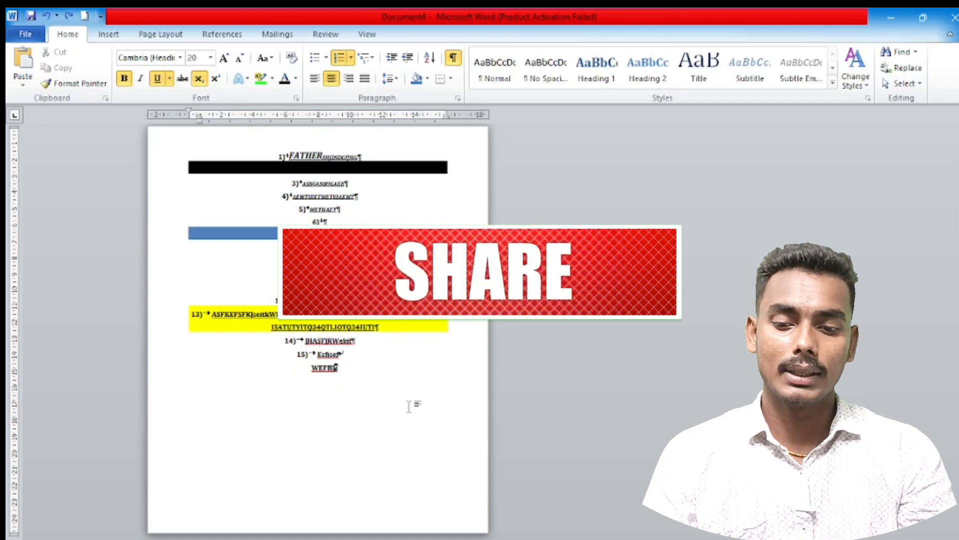
{"action": "key", "text": "BackSpace"}
{"action": "key", "text": "BackSpace"}
{"action": "key", "text": "BackSpace"}
{"action": "key", "text": "BackSpace"}
{"action": "key", "text": "BackSpace"}
{"action": "key", "text": "BackSpace"}
{"action": "key", "text": "BackSpace"}
{"action": "key", "text": "BackSpace"}
{"action": "key", "text": "BackSpace"}
{"action": "key", "text": "BackSpace"}
{"action": "key", "text": "BackSpace"}
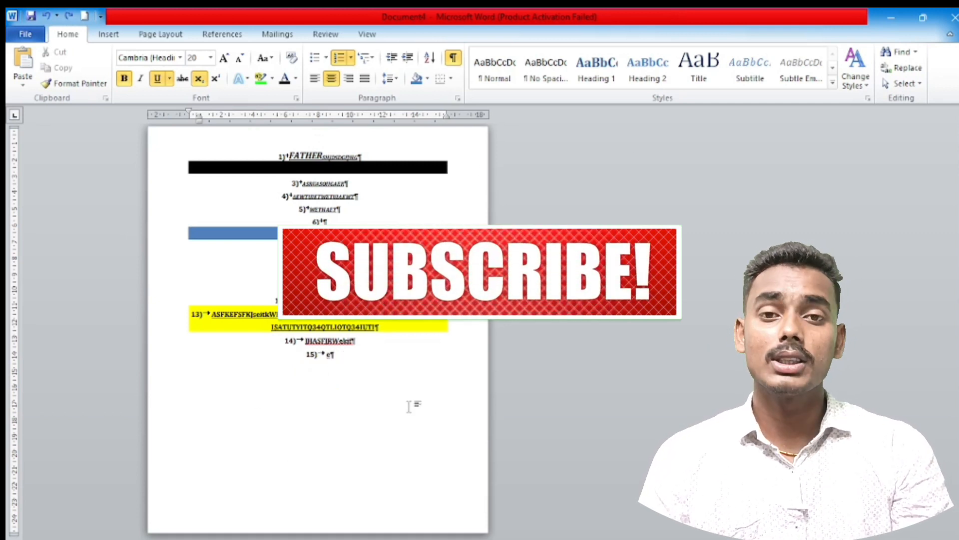
Step: Undo the recent typing, shading, line spacing, font colour and alignment changes, back into the filler text of item 13
{"action": "key", "text": "ctrl+z"}
{"action": "key", "text": "ctrl+z"}
{"action": "key", "text": "ctrl+z"}
{"action": "key", "text": "ctrl+z"}
{"action": "key", "text": "ctrl+z"}
{"action": "key", "text": "ctrl+z"}
{"action": "key", "text": "ctrl+z"}
{"action": "key", "text": "ctrl+z"}
{"action": "key", "text": "ctrl+z"}
{"action": "key", "text": "ctrl+z"}
{"action": "key", "text": "ctrl+z"}
{"action": "key", "text": "ctrl+z"}
{"action": "key", "text": "ctrl+z"}
{"action": "key", "text": "ctrl+z"}
{"action": "key", "text": "ctrl+z"}
{"action": "key", "text": "ctrl+z"}
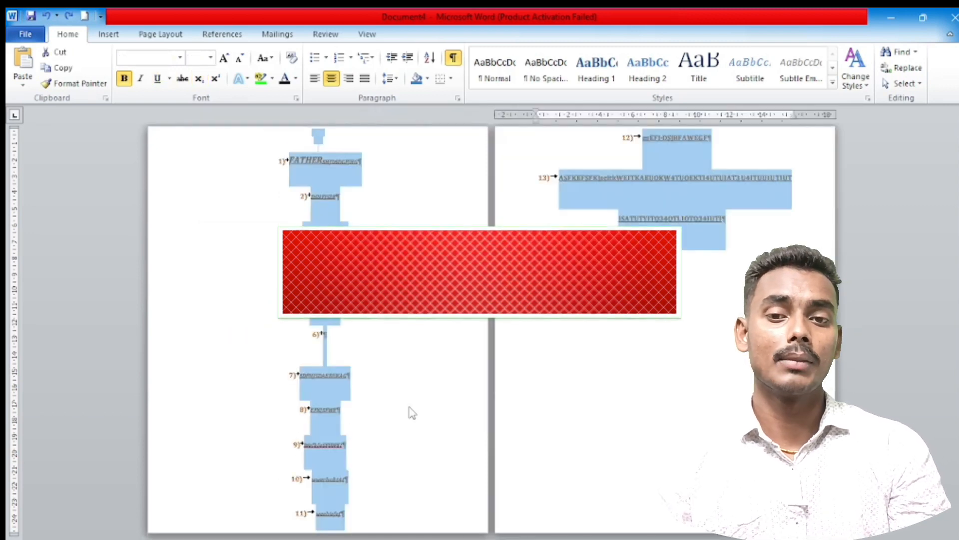
{"action": "key", "text": "ctrl+z"}
{"action": "key", "text": "ctrl+z"}
{"action": "key", "text": "ctrl+z"}
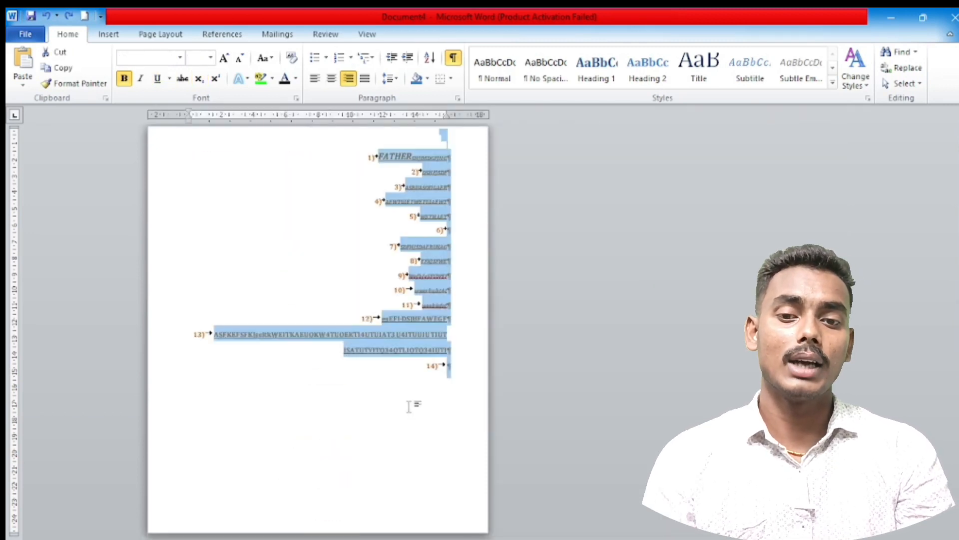
{"action": "key", "text": "ctrl+z"}
{"action": "key", "text": "ctrl+z"}
{"action": "key", "text": "ctrl+z"}
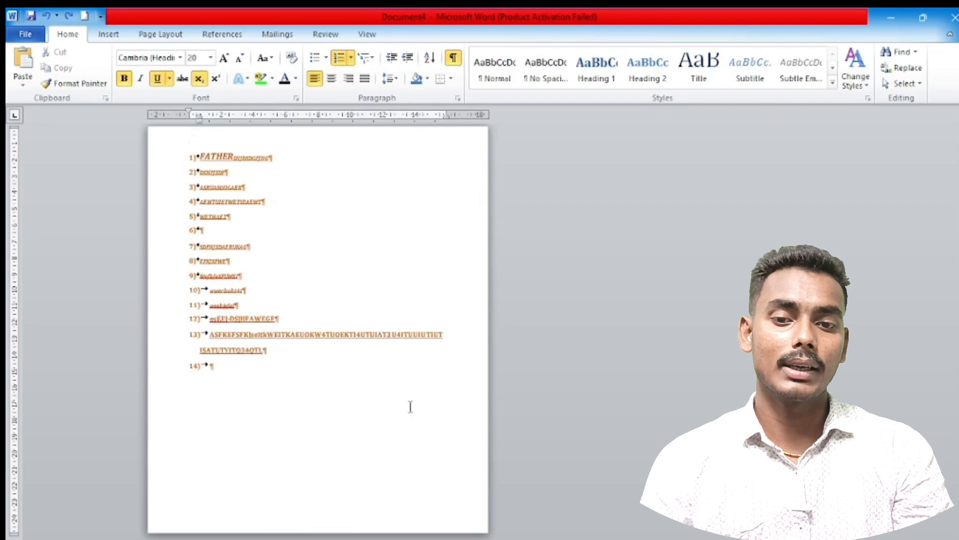
Step: Shrink and enlarge the font of all text in the document, finishing with item 7 at 24 pt
{"action": "key", "text": "ctrl+a"}
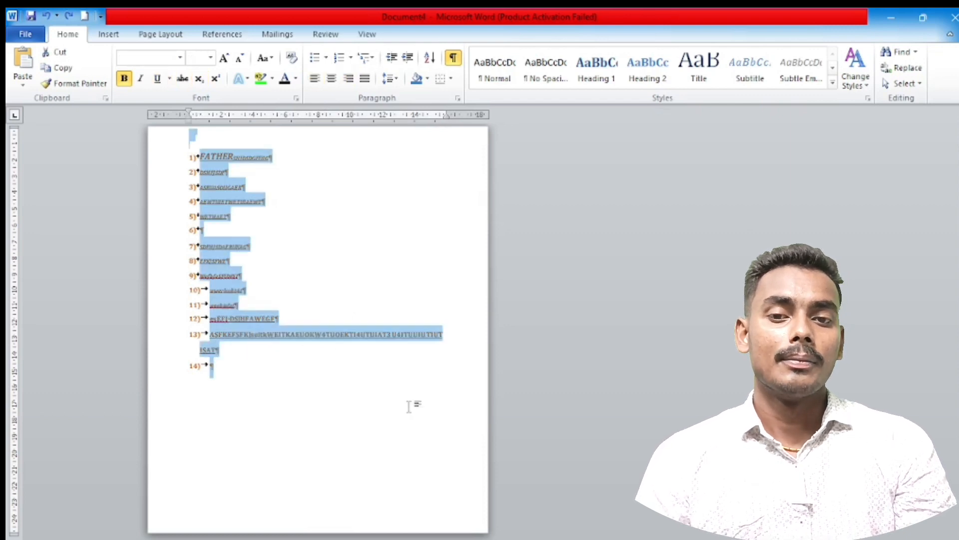
{"action": "left_click", "coordinate": [224, 58]}
{"action": "left_click", "coordinate": [238, 59]}
{"action": "left_click", "coordinate": [238, 59]}
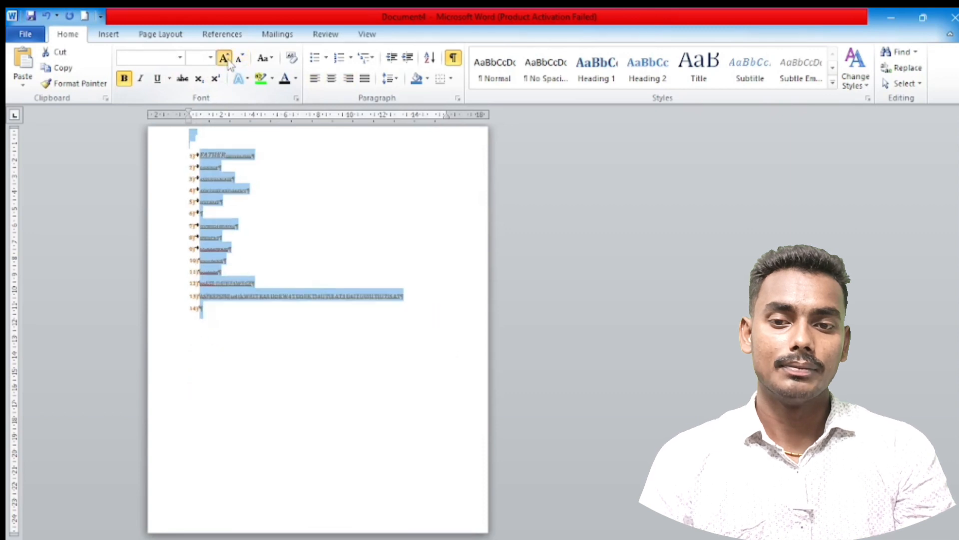
{"action": "left_click", "coordinate": [225, 58]}
{"action": "left_click", "coordinate": [225, 59]}
Step: Set the font colour of all text in the document to the dark blue theme colour
{"action": "left_click", "coordinate": [296, 78]}
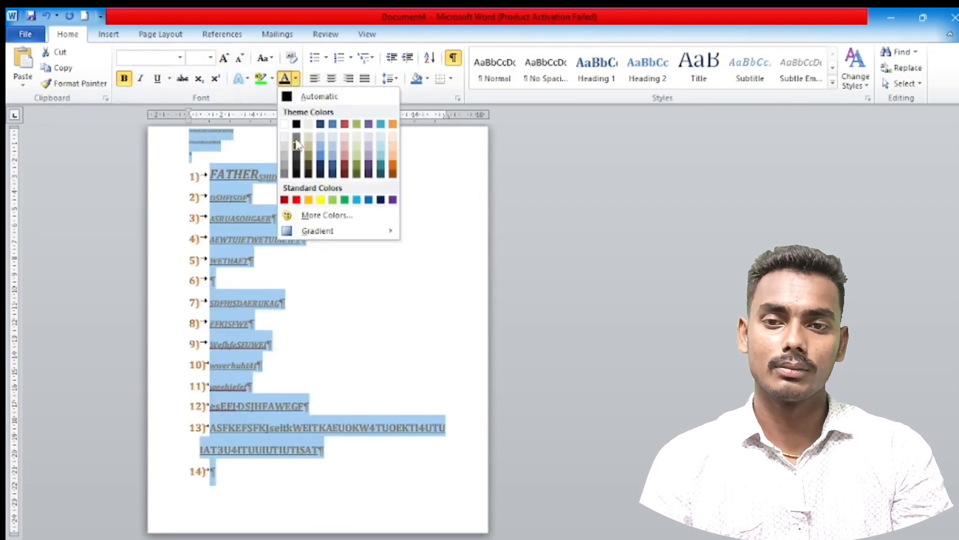
{"action": "left_click", "coordinate": [320, 123]}
{"action": "left_click", "coordinate": [403, 305]}
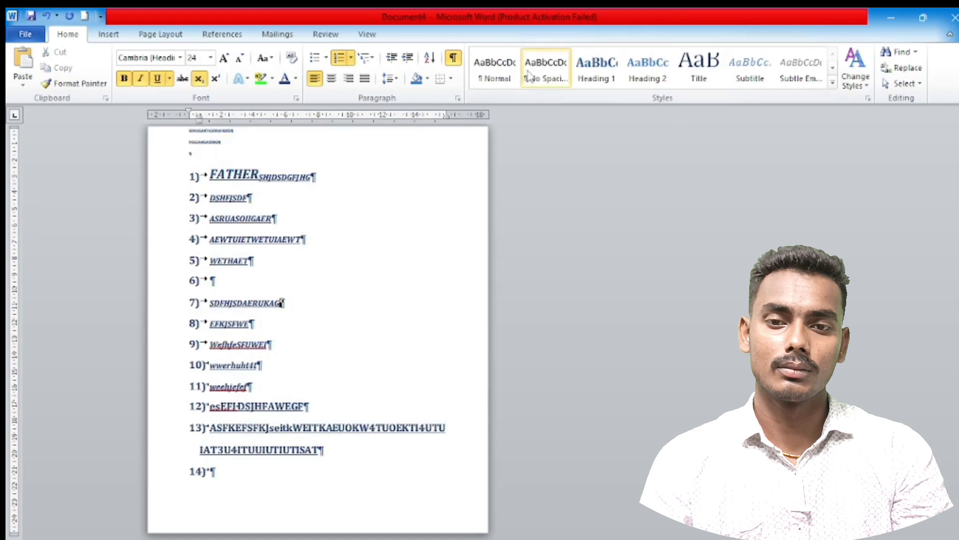
Step: Apply the Emphasis quick style to all text in the document
{"action": "key", "text": "ctrl+a"}
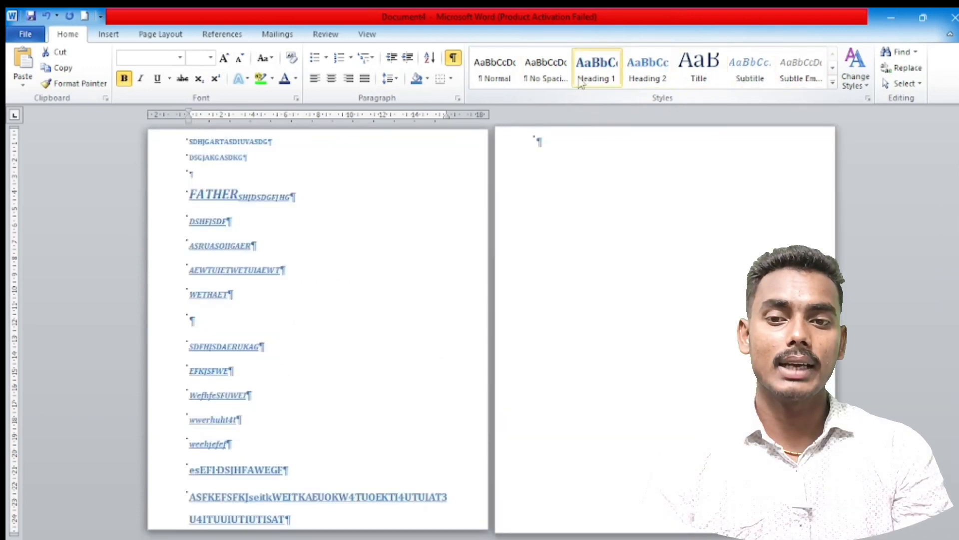
{"action": "left_click", "coordinate": [833, 86]}
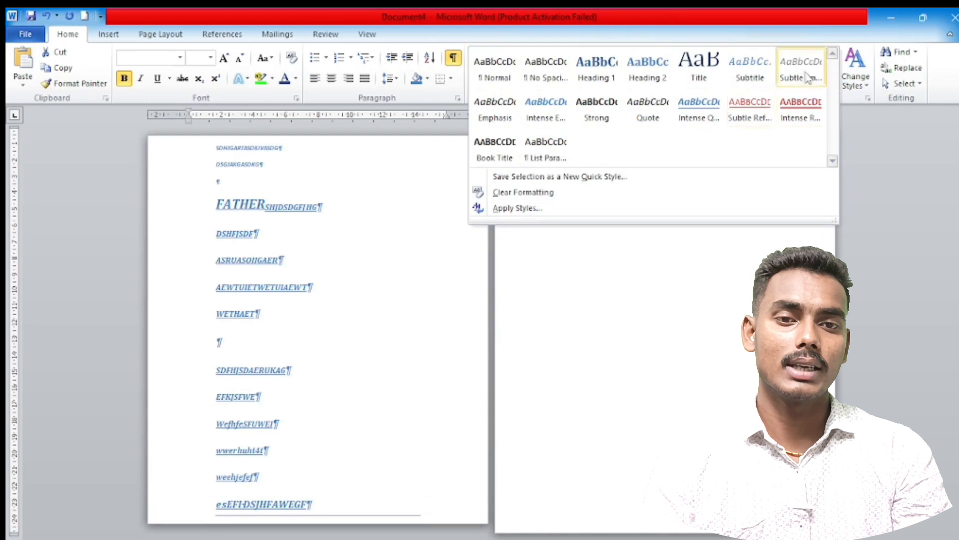
{"action": "left_click", "coordinate": [491, 107]}
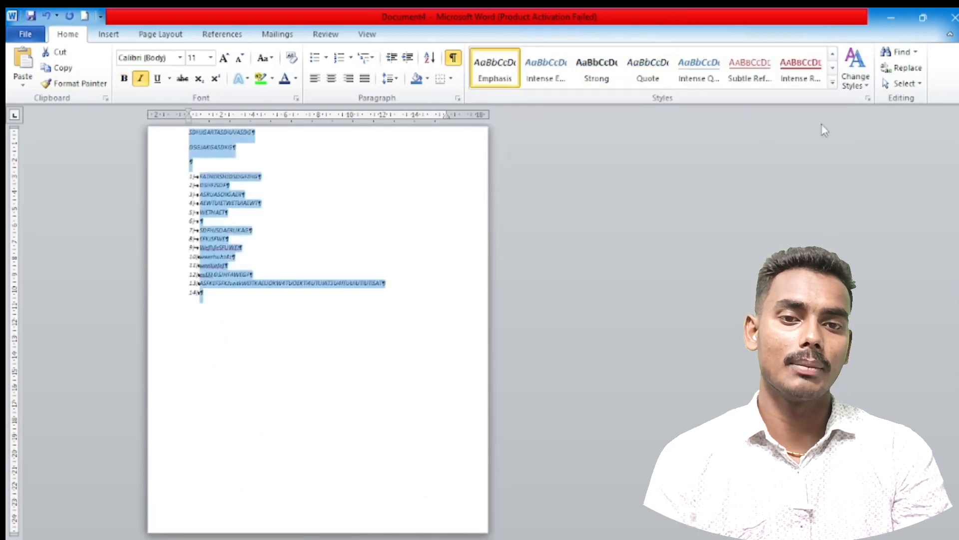
Step: Change the document's style colours to a different built-in colour set from further down the list
{"action": "left_click", "coordinate": [856, 80]}
{"action": "mouse_move", "coordinate": [869, 121]}
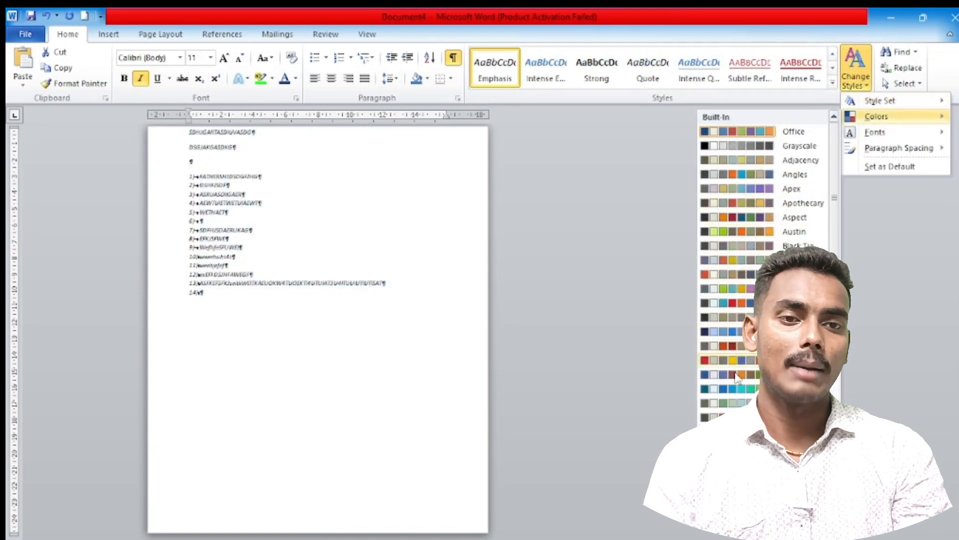
{"action": "scroll", "coordinate": [741, 270], "scroll_direction": "down", "scroll_amount": 6}
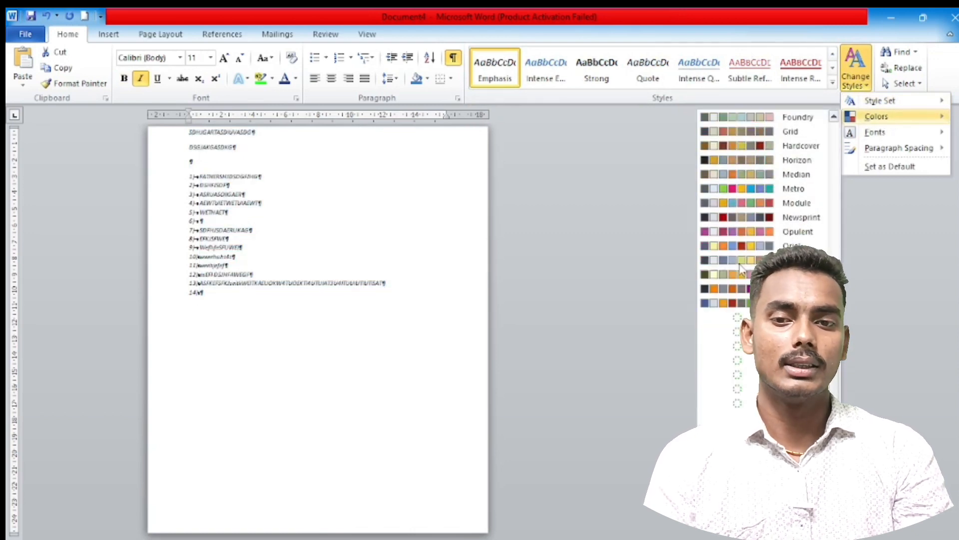
{"action": "left_click", "coordinate": [731, 314]}
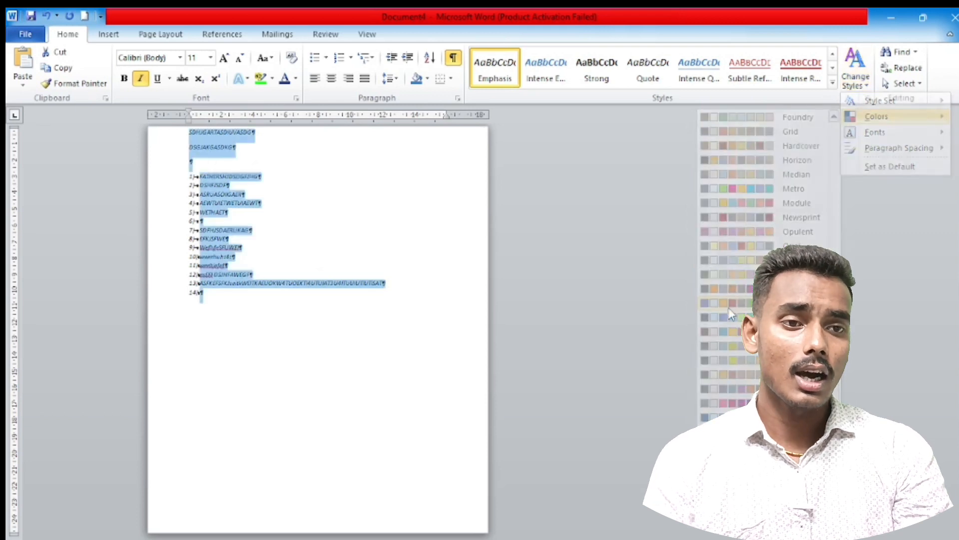
Step: Delete the empty list item 14 and hide the formatting marks
{"action": "left_click", "coordinate": [305, 373]}
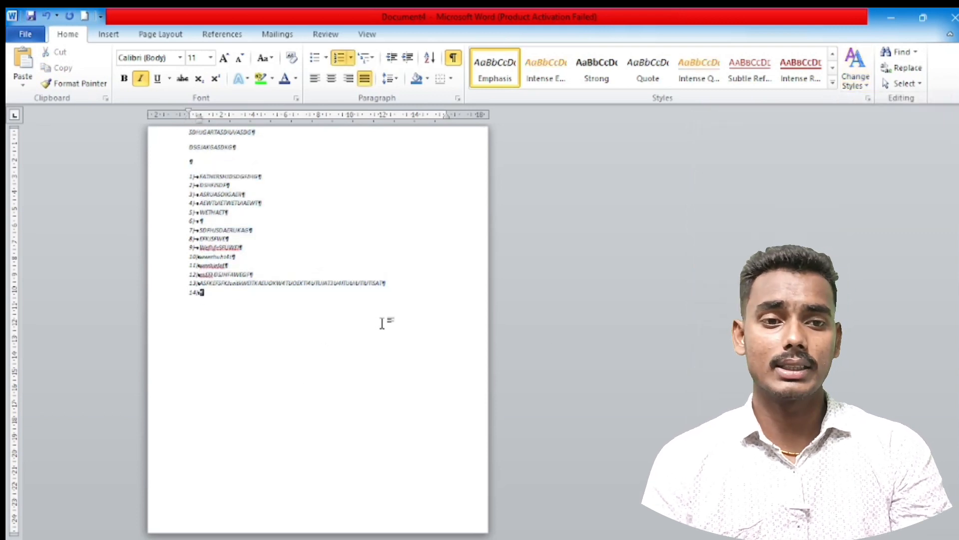
{"action": "key", "text": "Return"}
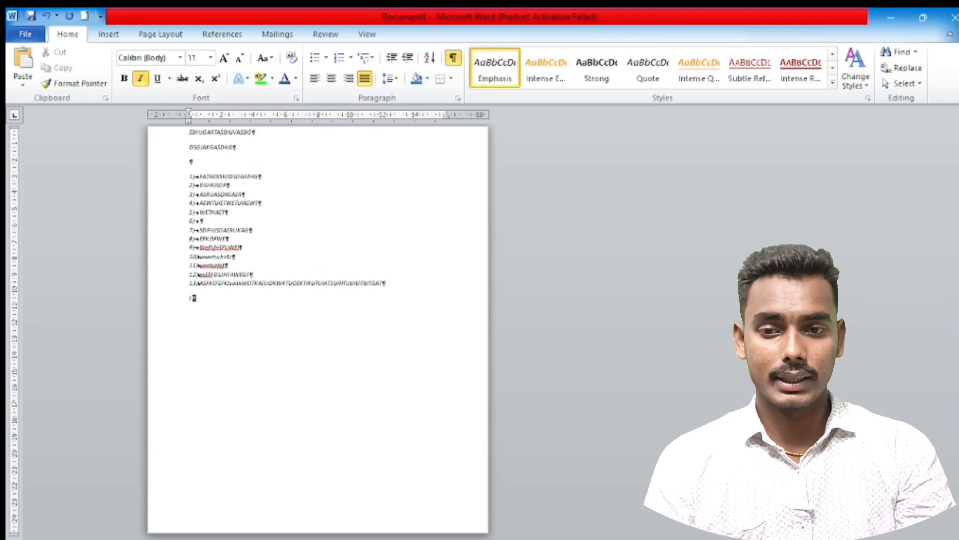
{"action": "key", "text": "BackSpace"}
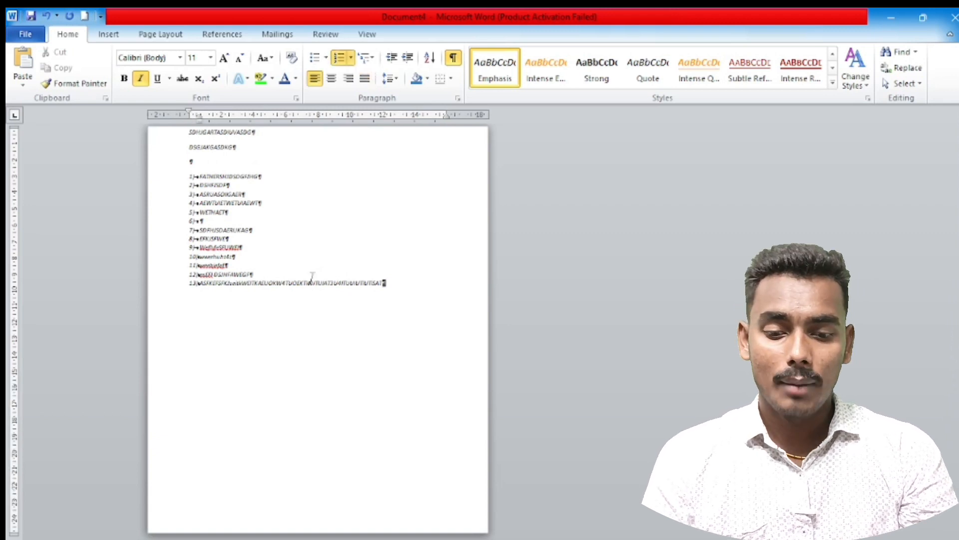
{"action": "left_click", "coordinate": [453, 57]}
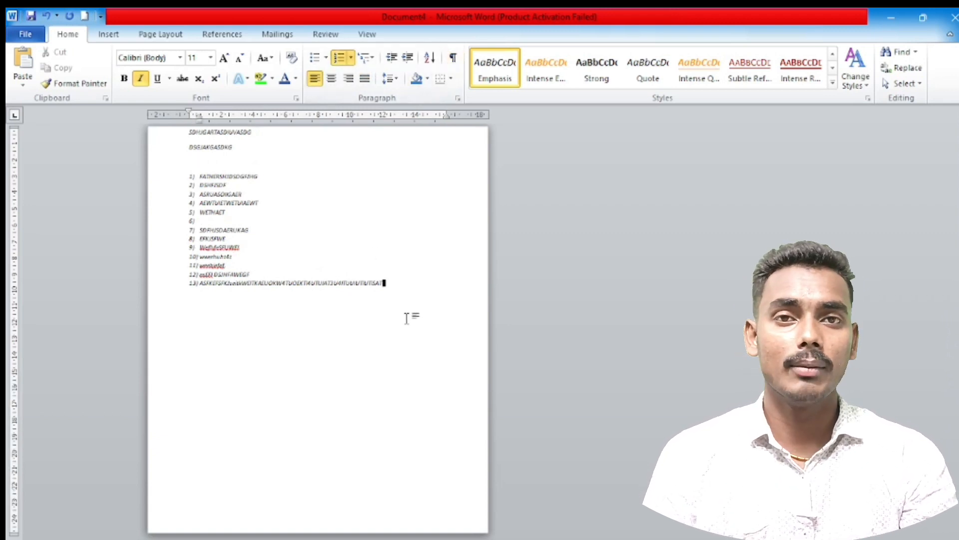
Step: Delete the end of item 13's filler text, back to the letters "UOKW"
{"action": "key", "text": "BackSpace"}
{"action": "key", "text": "BackSpace"}
{"action": "key", "text": "BackSpace"}
{"action": "key", "text": "BackSpace"}
{"action": "key", "text": "BackSpace"}
{"action": "key", "text": "BackSpace"}
{"action": "key", "text": "BackSpace"}
{"action": "key", "text": "BackSpace"}
{"action": "key", "text": "BackSpace"}
{"action": "key", "text": "BackSpace"}
{"action": "key", "text": "BackSpace"}
{"action": "key", "text": "BackSpace"}
{"action": "key", "text": "BackSpace"}
{"action": "key", "text": "BackSpace"}
{"action": "key", "text": "BackSpace"}
{"action": "key", "text": "BackSpace"}
{"action": "key", "text": "BackSpace"}
{"action": "key", "text": "BackSpace"}
{"action": "key", "text": "BackSpace"}
{"action": "key", "text": "BackSpace"}
{"action": "key", "text": "BackSpace"}
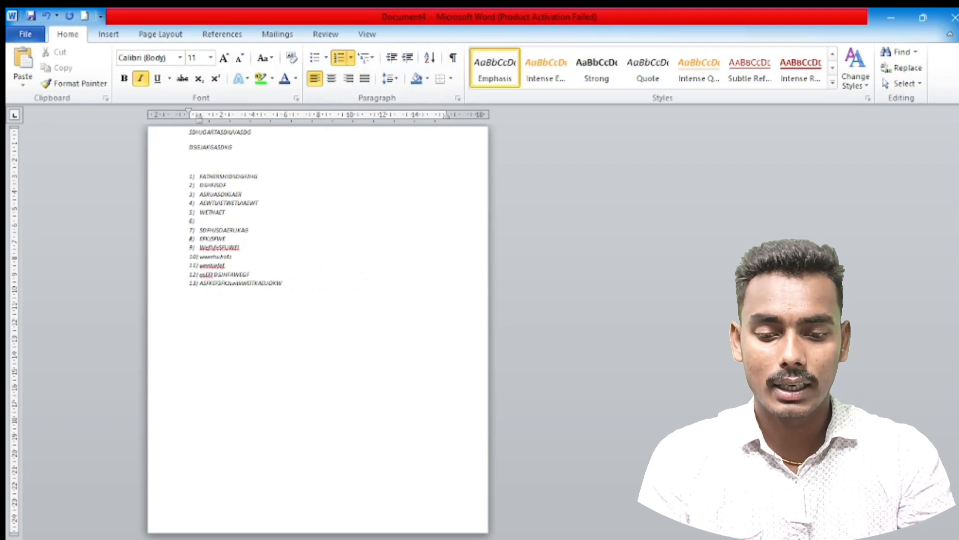
Step: Create a new blank document and write "I an" followed by the person's full name in lowercase
{"action": "type", "text": "n"}
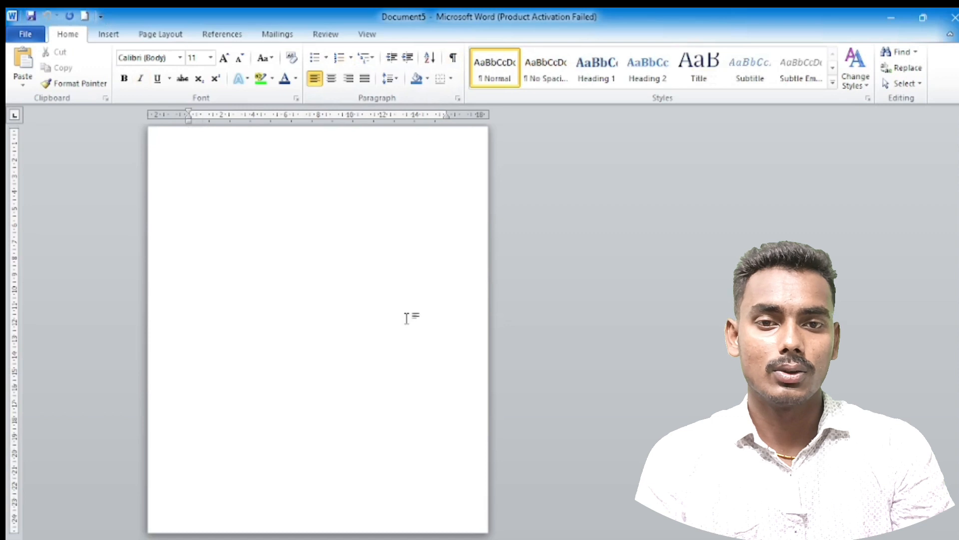
{"action": "type", "text": "'"}
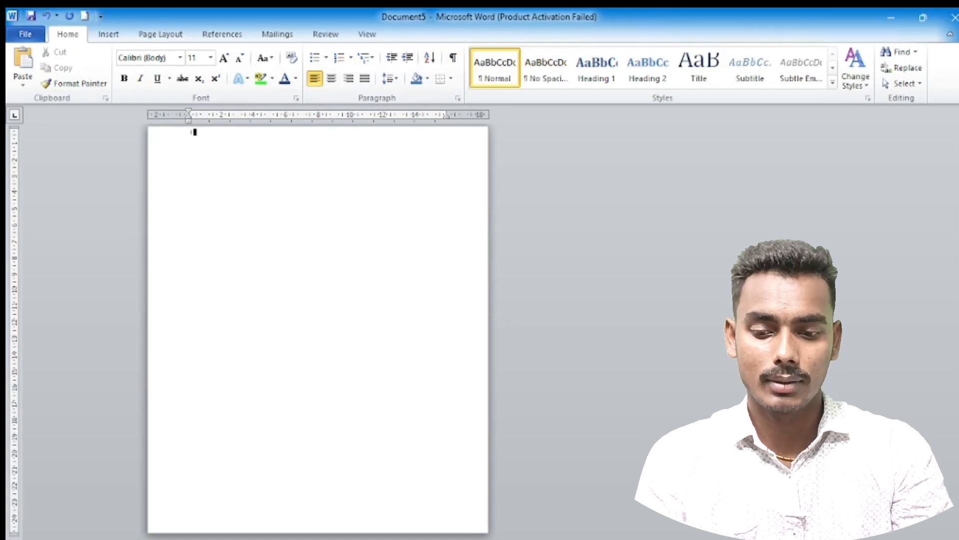
{"action": "type", "text": " am anike"}
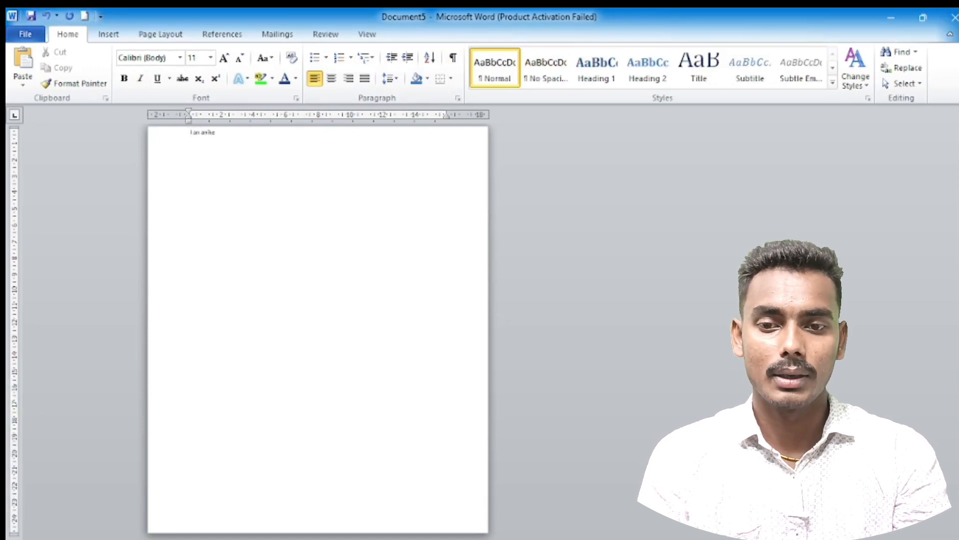
{"action": "type", "text": "t kuma"}
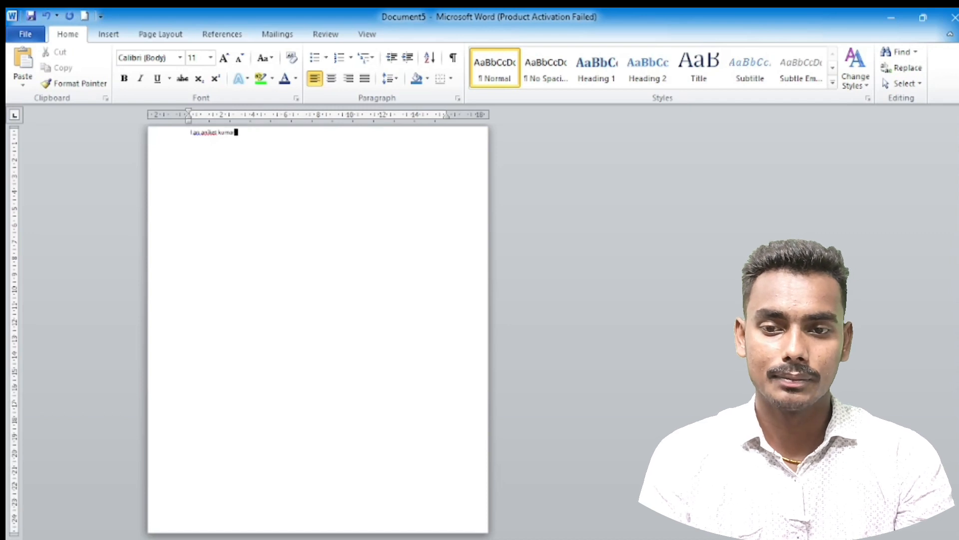
Step: Enlarge the font of the whole sentence to 48 pt
{"action": "key", "text": "ctrl+a"}
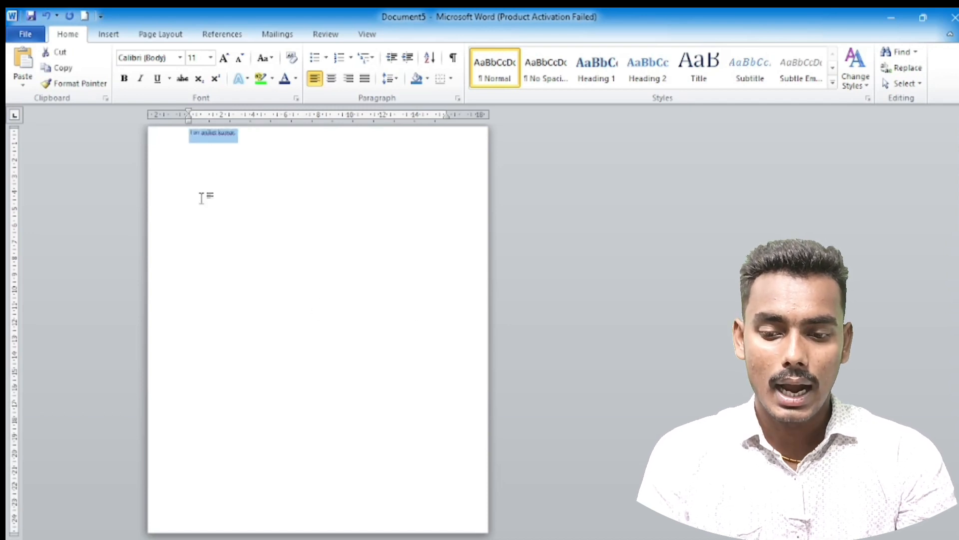
{"action": "left_click", "coordinate": [224, 58]}
{"action": "left_click", "coordinate": [224, 58]}
{"action": "left_click", "coordinate": [224, 58]}
{"action": "left_click", "coordinate": [224, 58]}
{"action": "left_click", "coordinate": [224, 58]}
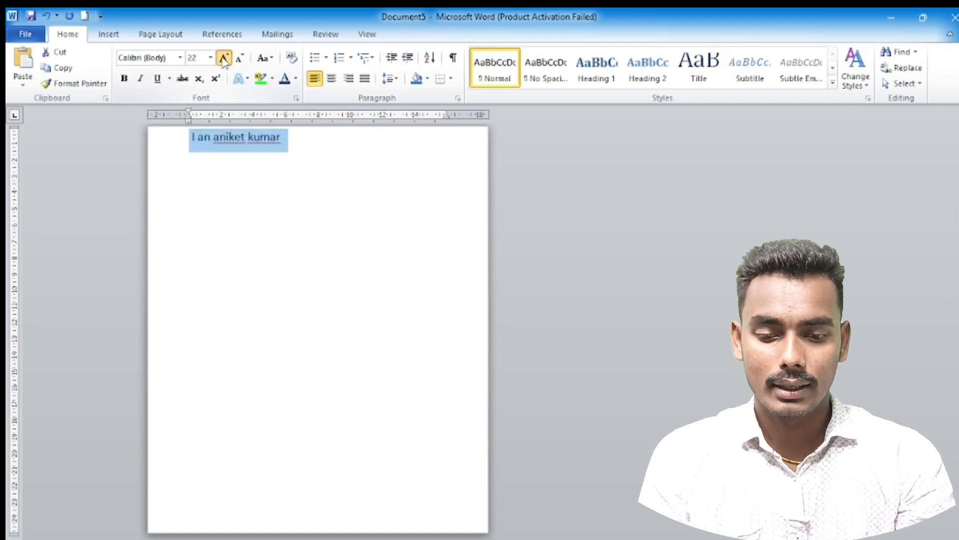
{"action": "left_click", "coordinate": [224, 58]}
{"action": "left_click", "coordinate": [224, 58]}
{"action": "left_click", "coordinate": [224, 58]}
{"action": "left_click", "coordinate": [224, 58]}
{"action": "left_click", "coordinate": [224, 58]}
{"action": "left_click", "coordinate": [224, 58]}
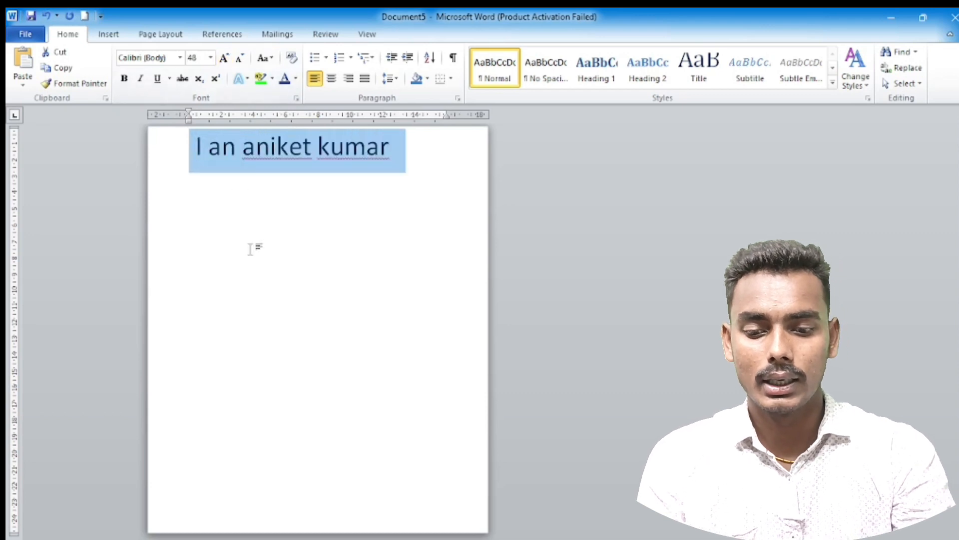
Step: Correct the word "an" to "am" in the sentence
{"action": "left_click", "coordinate": [238, 150]}
{"action": "key", "text": "BackSpace"}
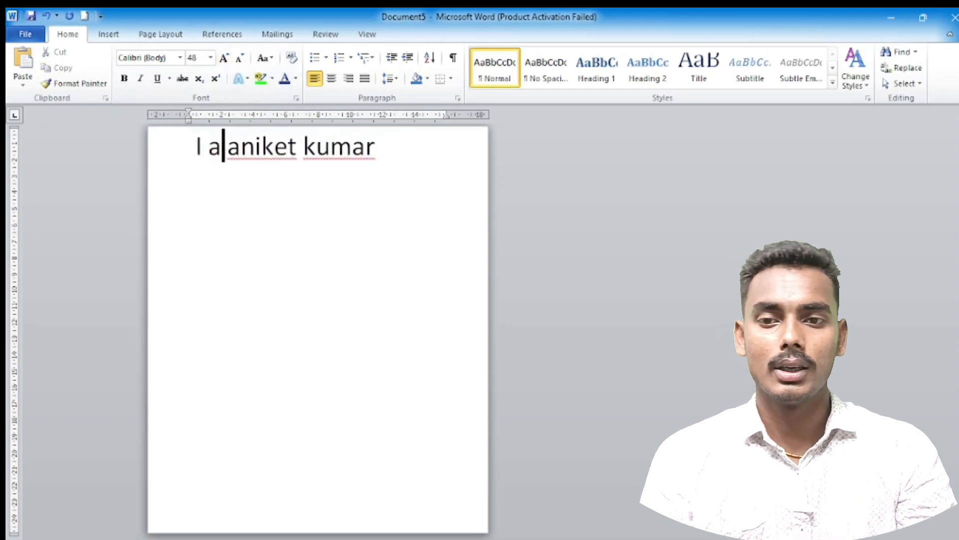
{"action": "type", "text": "m"}
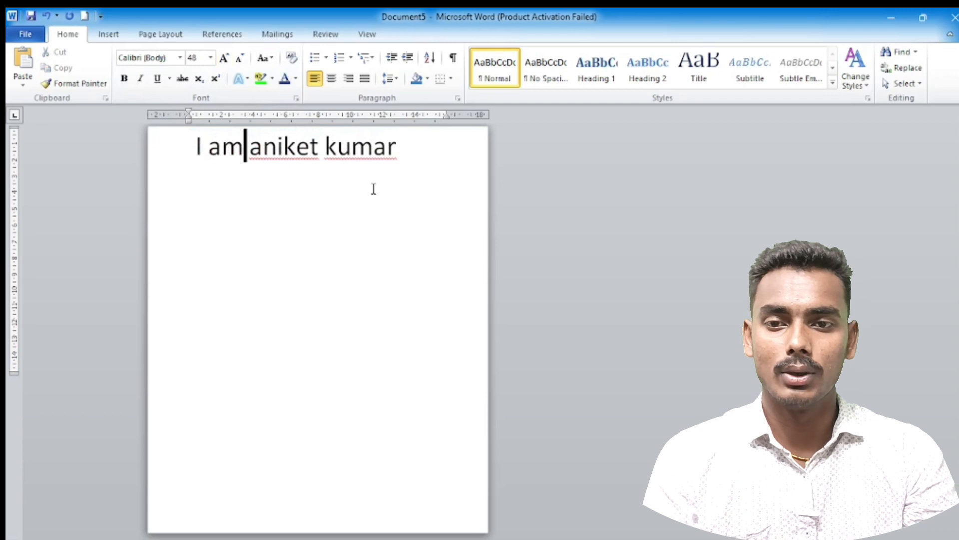
Step: Ignore all spelling flags for the first name, accept the capitalised suggestion for the surname, and add a new line below
{"action": "key", "text": "End"}
{"action": "key", "text": "Return"}
{"action": "right_click", "coordinate": [298, 148]}
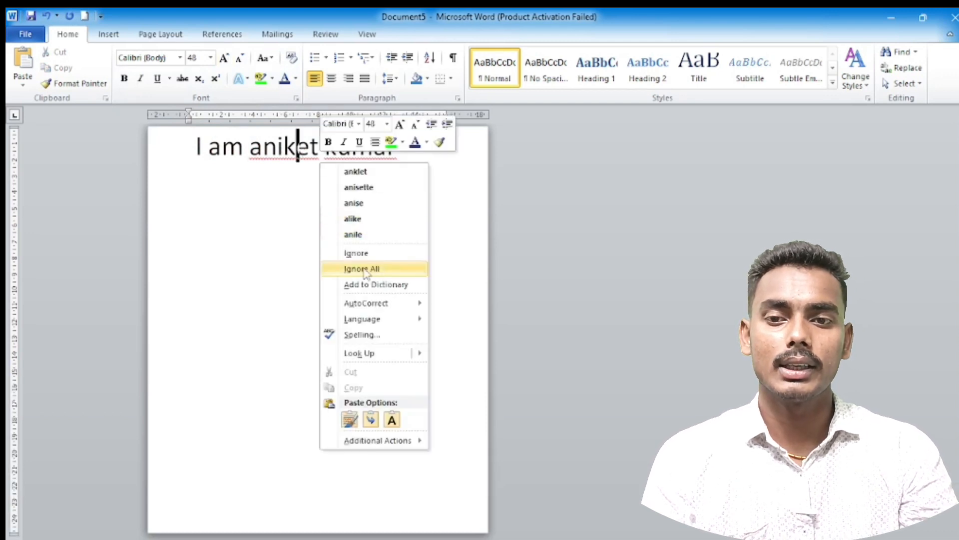
{"action": "left_click", "coordinate": [365, 270]}
{"action": "left_click", "coordinate": [356, 150]}
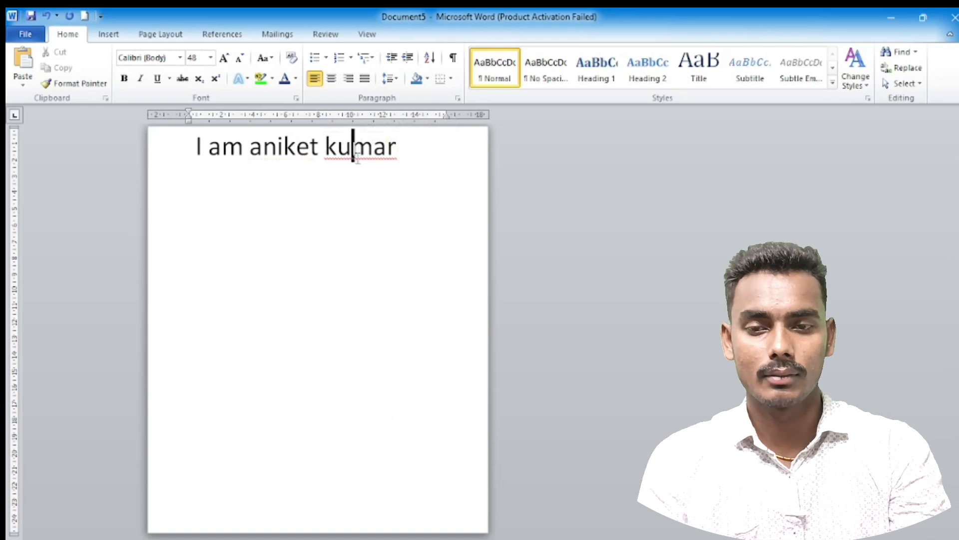
{"action": "right_click", "coordinate": [357, 159]}
{"action": "left_click", "coordinate": [431, 169]}
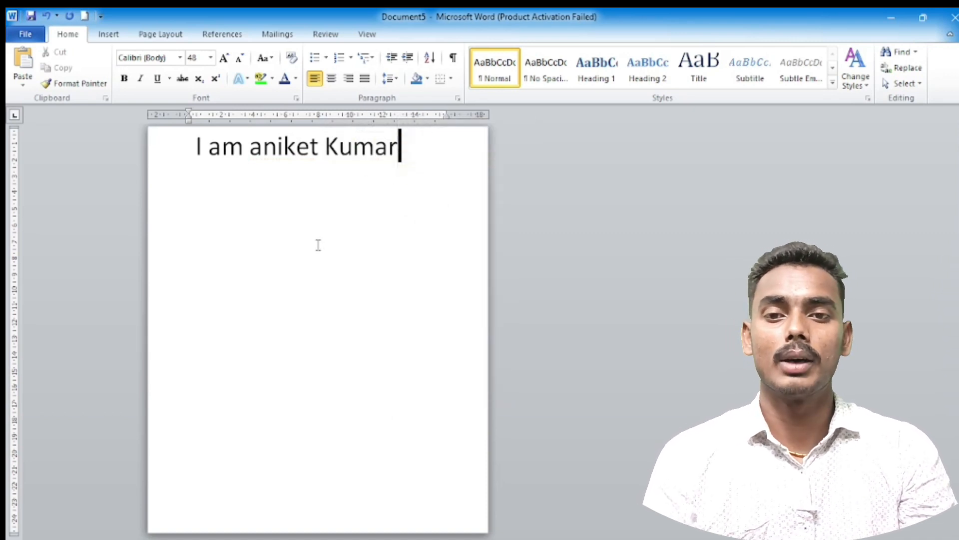
{"action": "key", "text": "Return"}
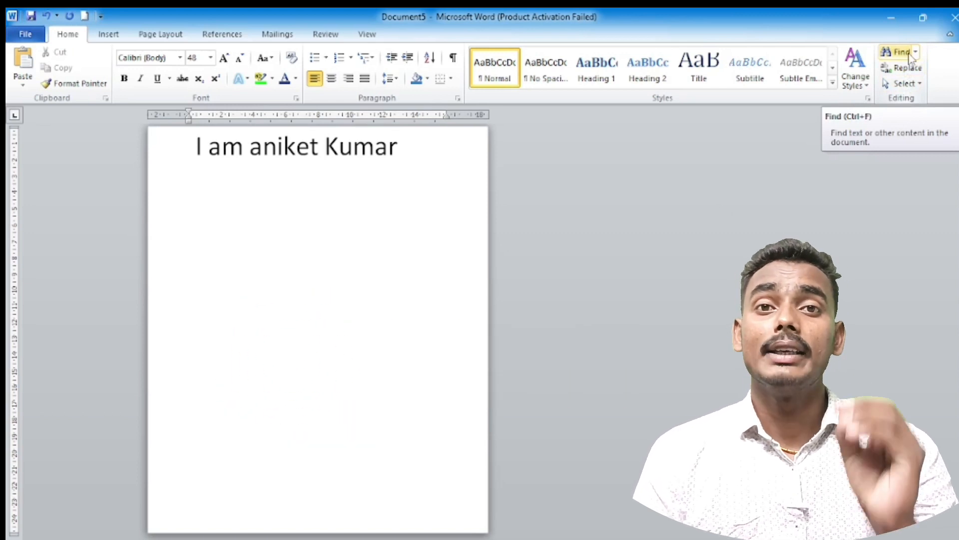
Step: Search the document for the letter "k" and the letter "i", clearing the search after each
{"action": "left_click", "coordinate": [910, 54]}
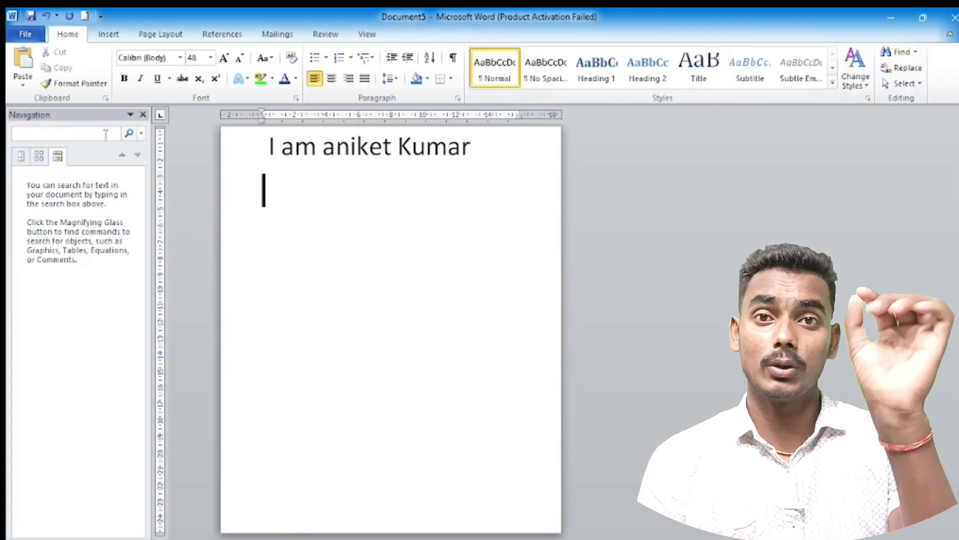
{"action": "left_click", "coordinate": [80, 136]}
{"action": "type", "text": "k"}
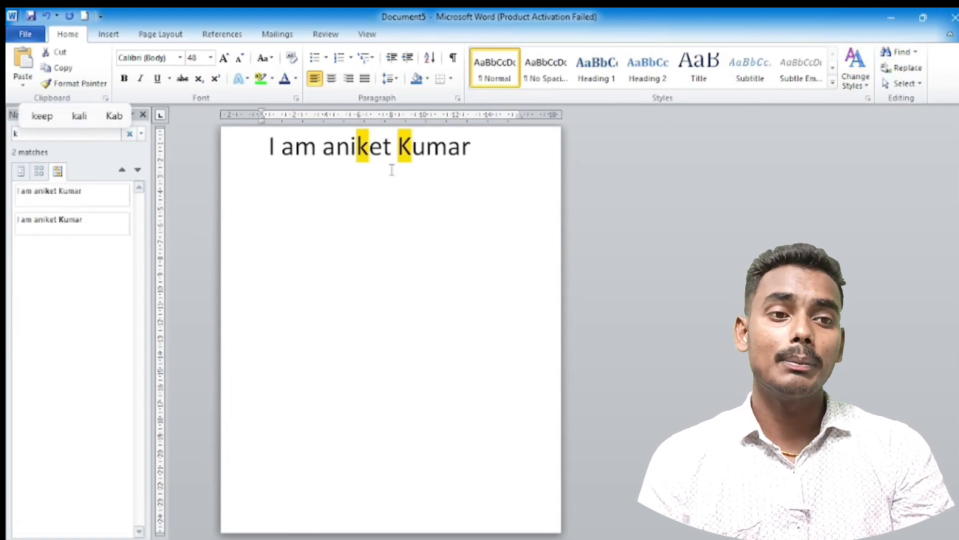
{"action": "key", "text": "Escape"}
{"action": "key", "text": "Escape"}
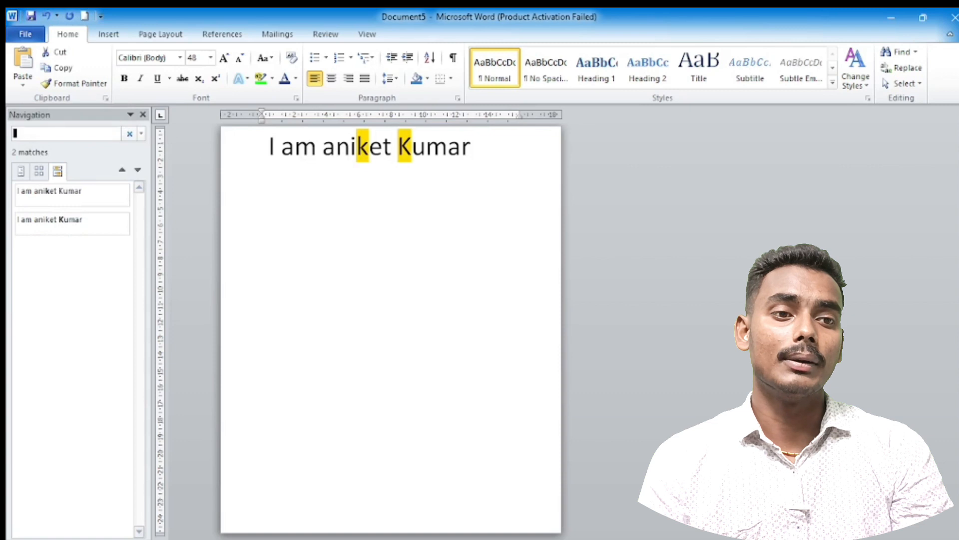
{"action": "type", "text": "i"}
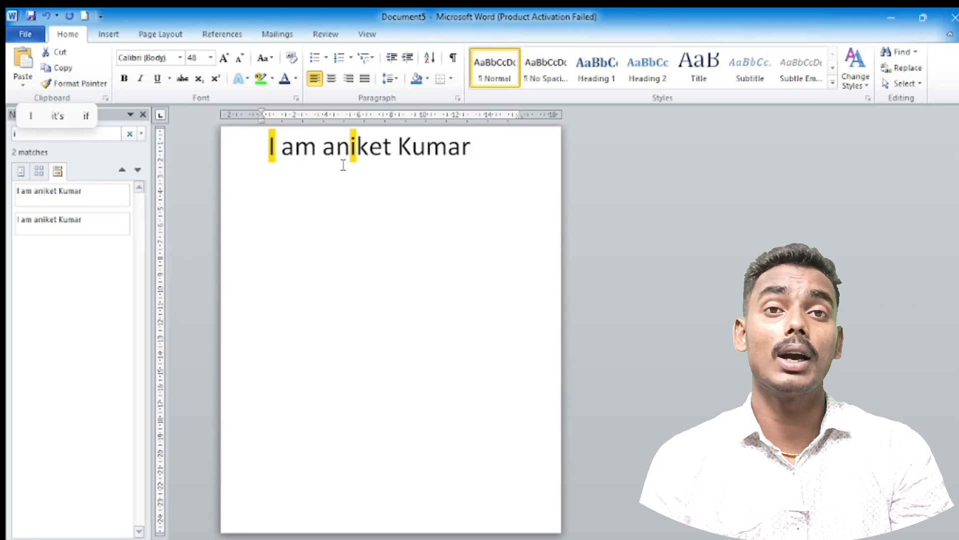
{"action": "key", "text": "Escape"}
{"action": "key", "text": "Escape"}
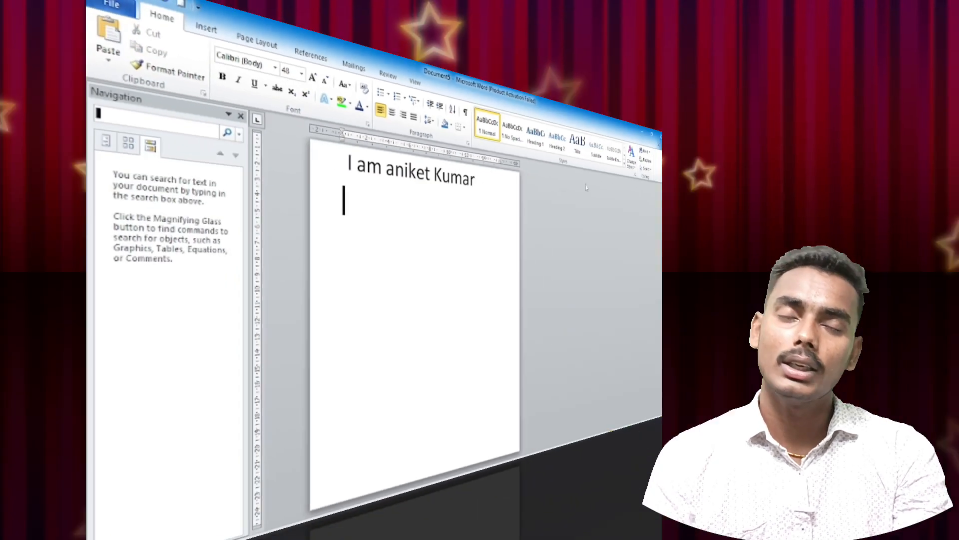
Step: Set the capitalised surname as the find text for a replacement and find it in the sentence
{"action": "left_click", "coordinate": [904, 68]}
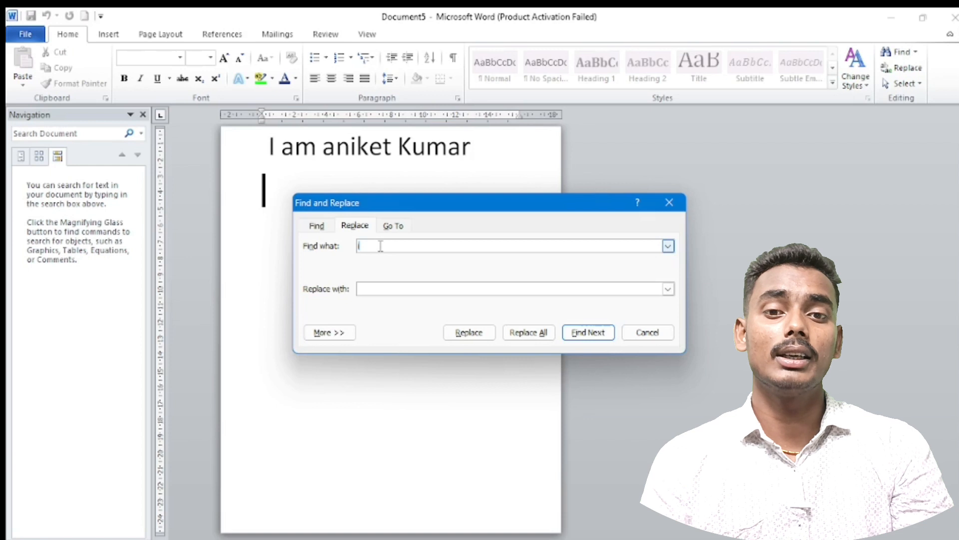
{"action": "type", "text": "umar"}
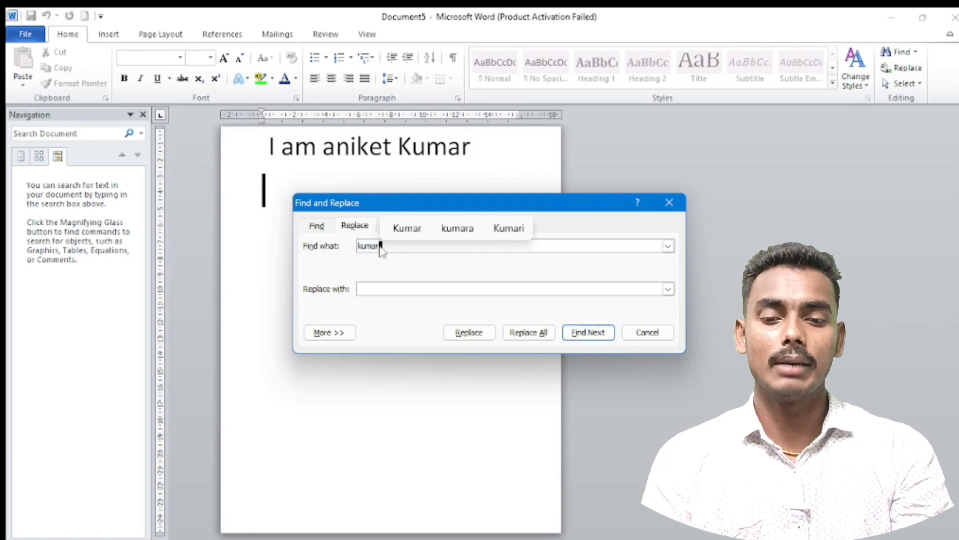
{"action": "key", "text": "BackSpace"}
{"action": "key", "text": "BackSpace"}
{"action": "key", "text": "BackSpace"}
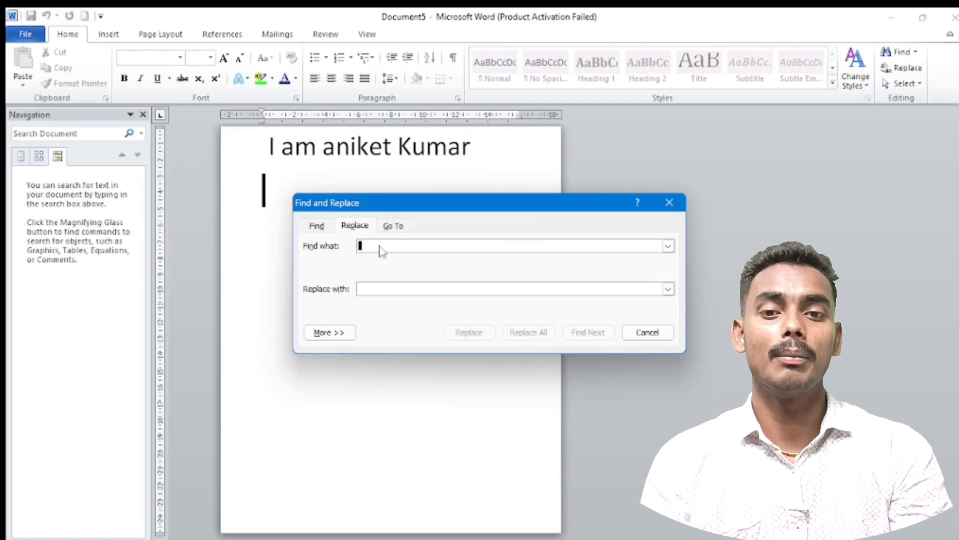
{"action": "type", "text": "Kumar"}
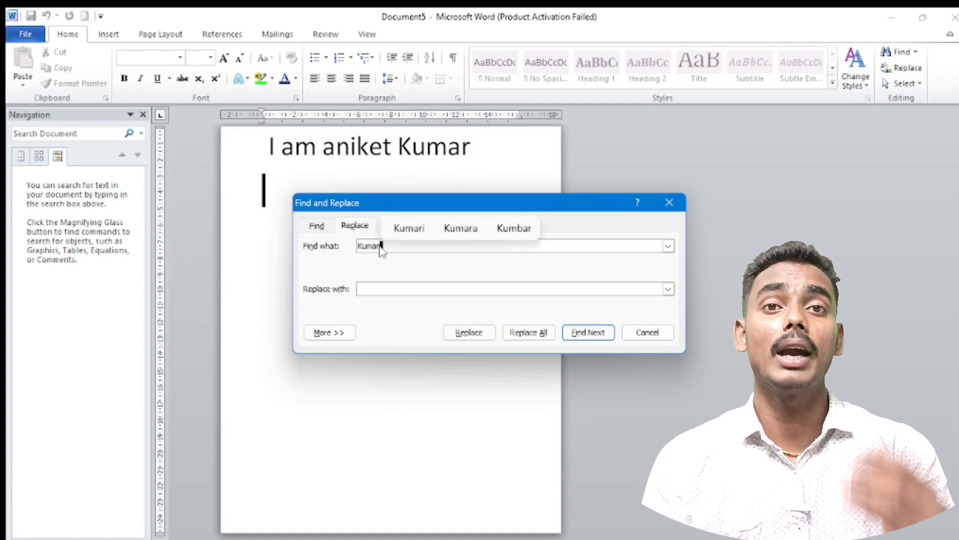
{"action": "key", "text": "Return"}
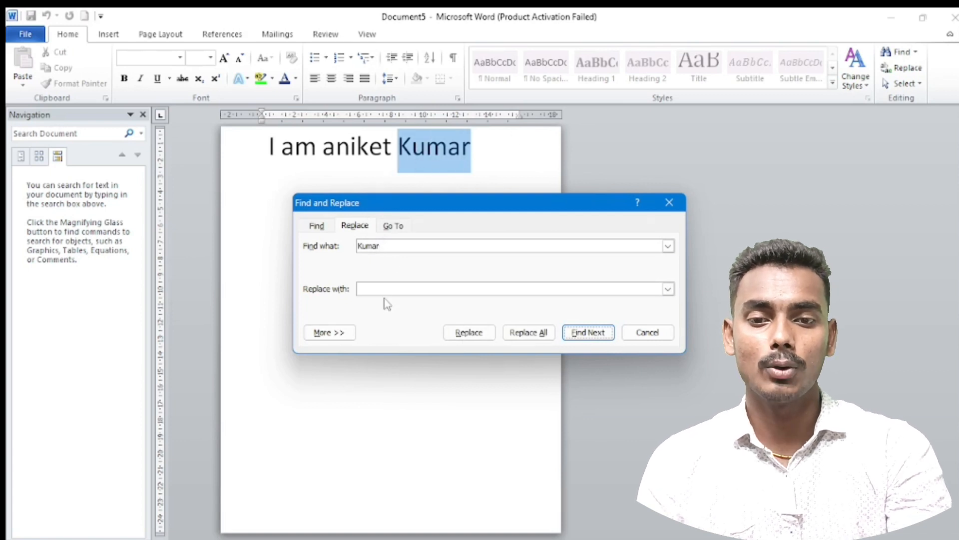
Step: Replace all occurrences of the surname with its variant ending in "i"
{"action": "left_click", "coordinate": [378, 287]}
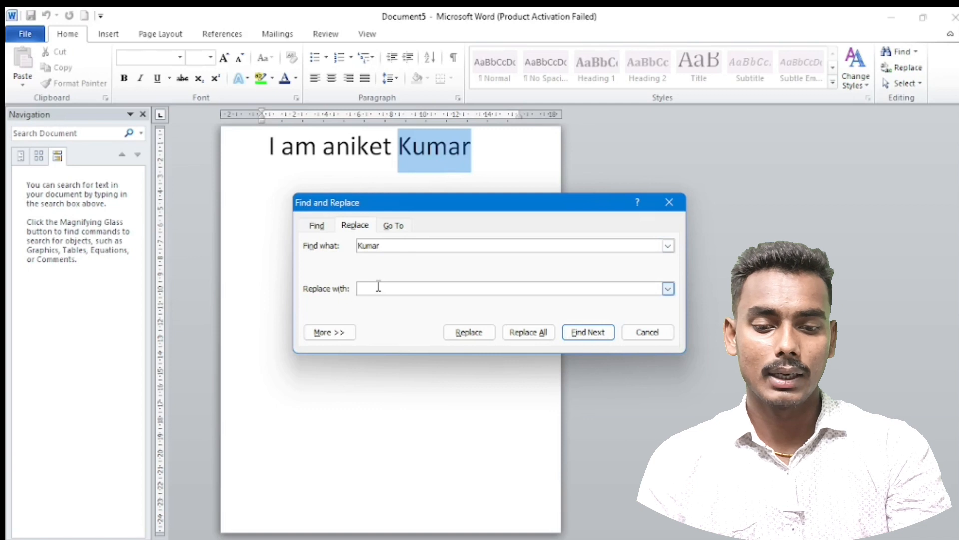
{"action": "type", "text": "kumar"}
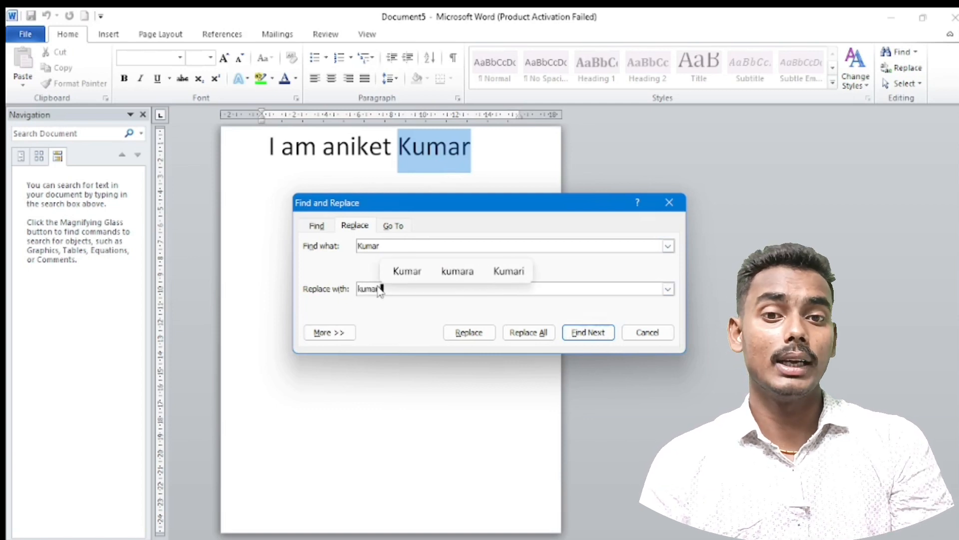
{"action": "type", "text": "i"}
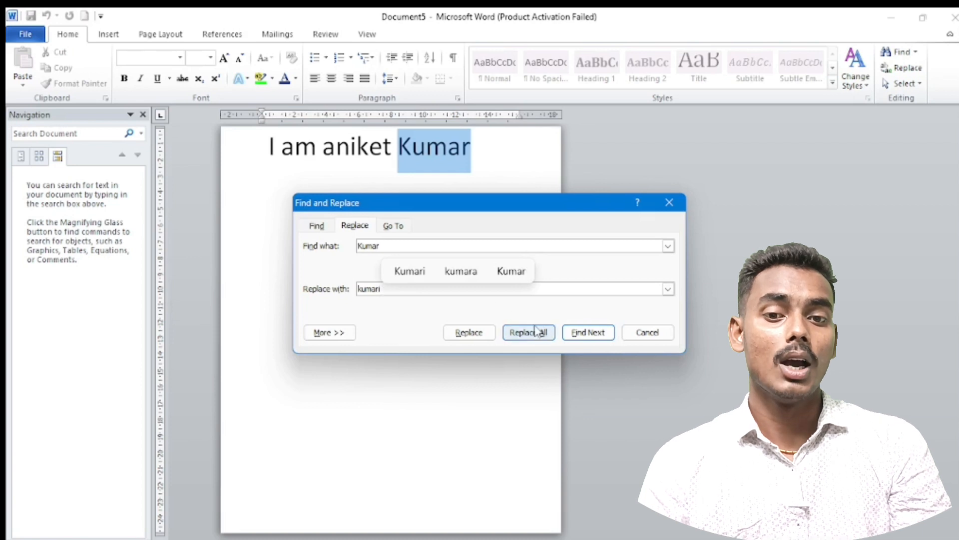
{"action": "left_click", "coordinate": [536, 331]}
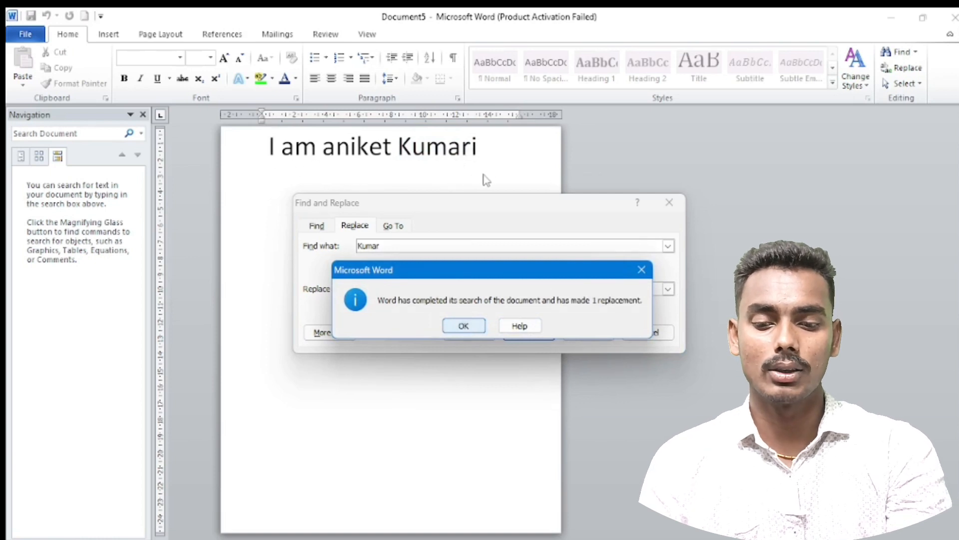
{"action": "left_click", "coordinate": [460, 326]}
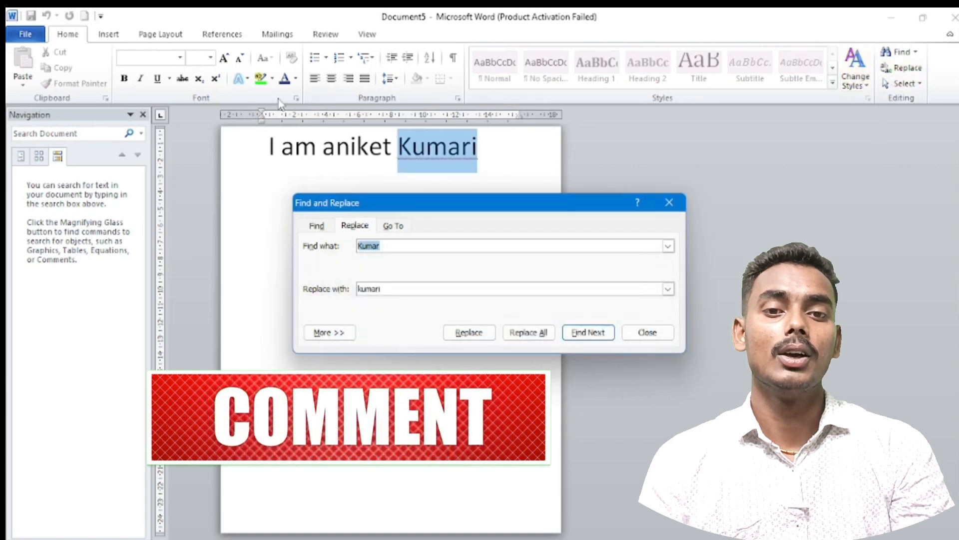
{"action": "left_click", "coordinate": [77, 39]}
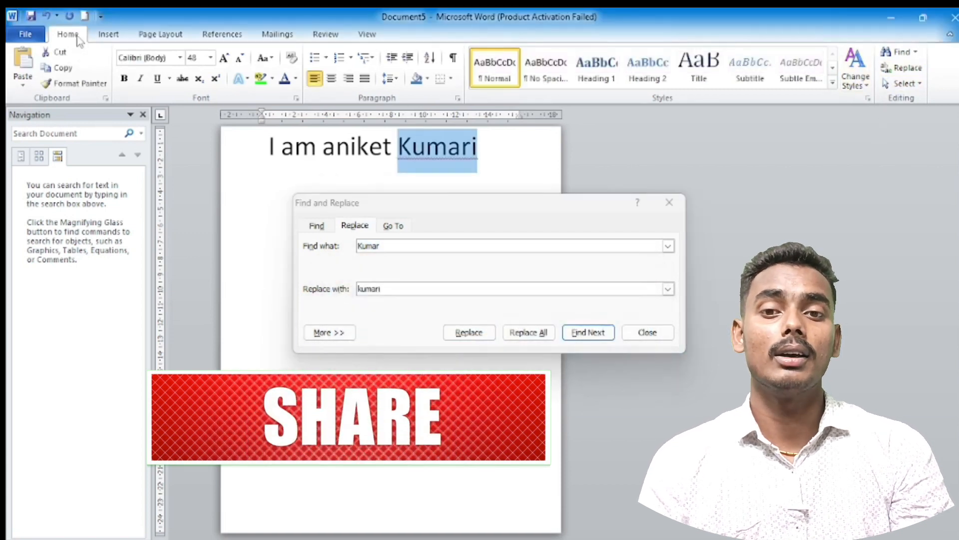